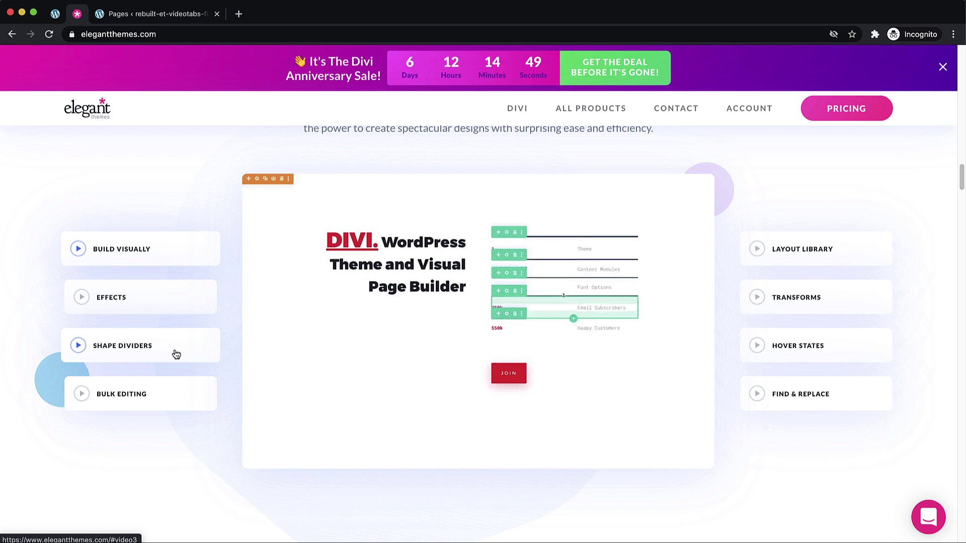
Play the Shape Dividers, Bulk Editing, Layout Library, Transforms and Hover States demos, then show WordPress Pages.
click(175, 354)
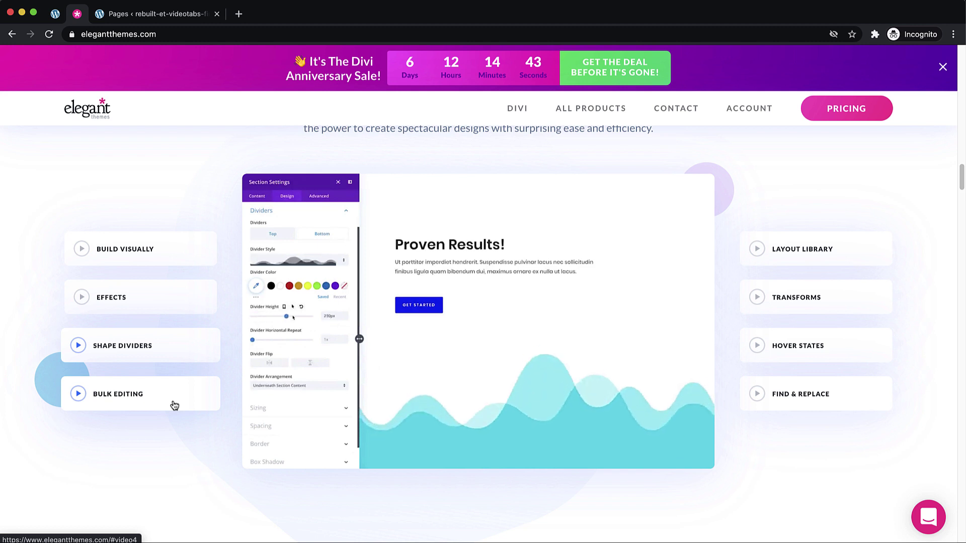
click(173, 404)
click(798, 259)
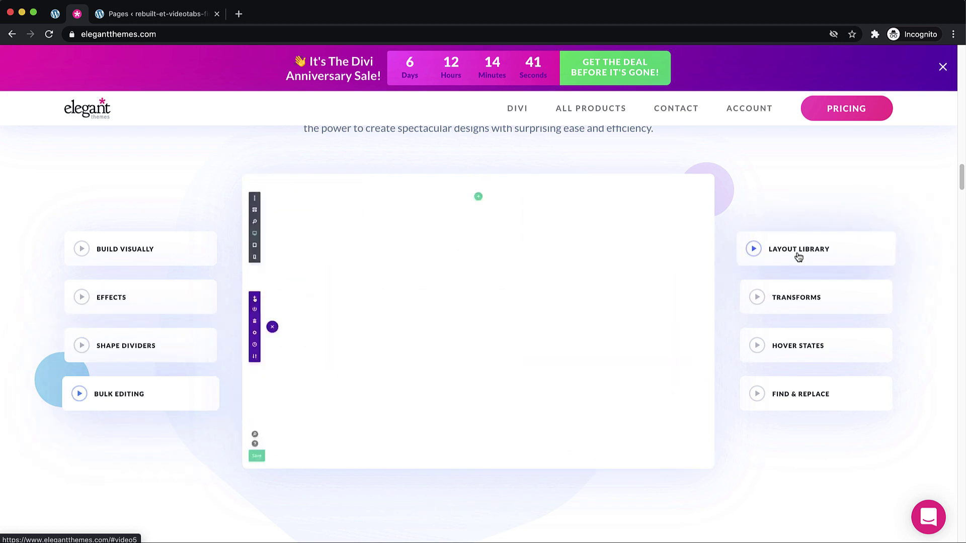
click(803, 308)
click(804, 341)
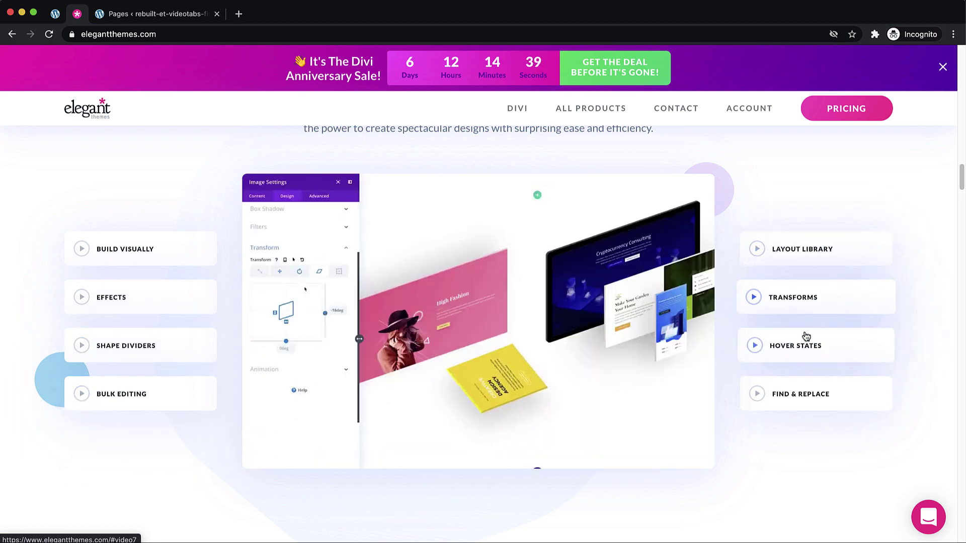
click(189, 15)
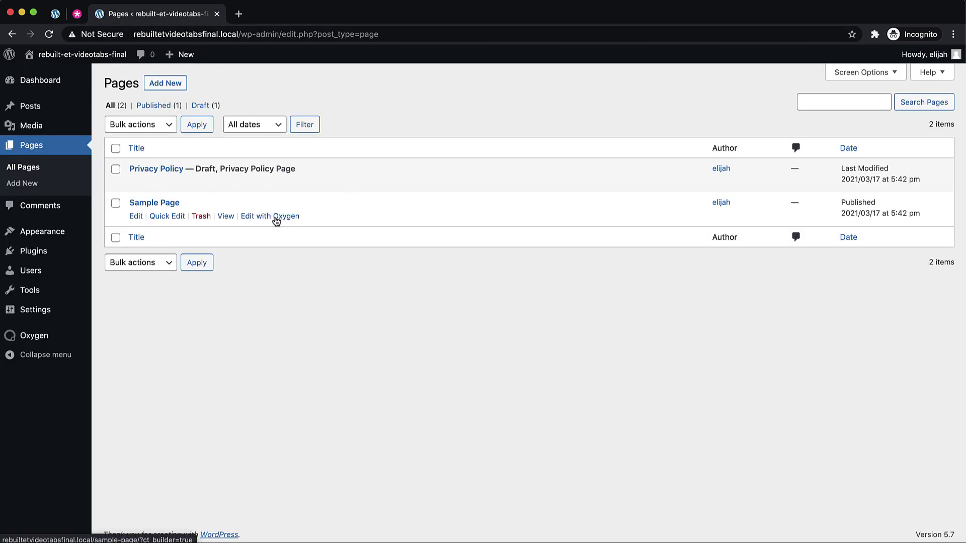
Open the Sample Page with Oxygen and go back to the Elegant Themes demo page.
click(276, 221)
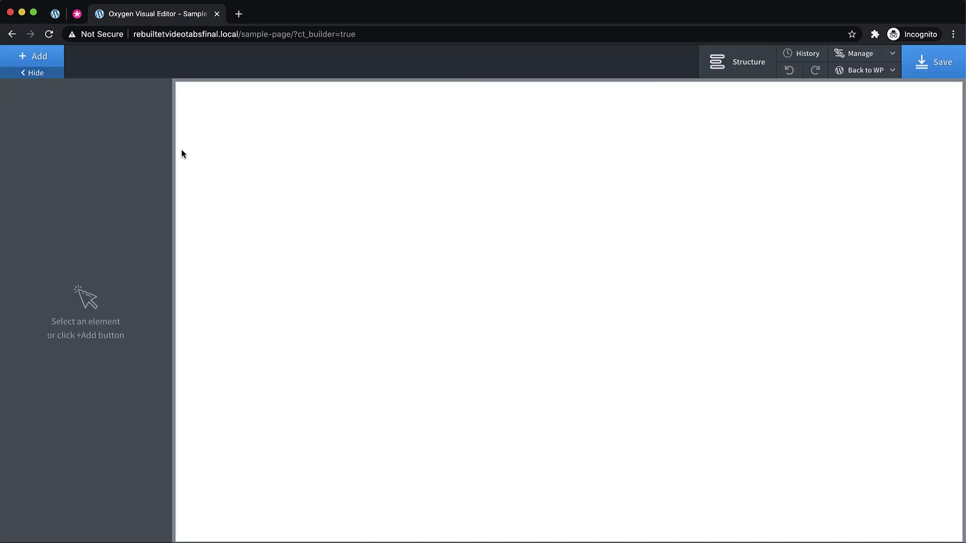
click(78, 15)
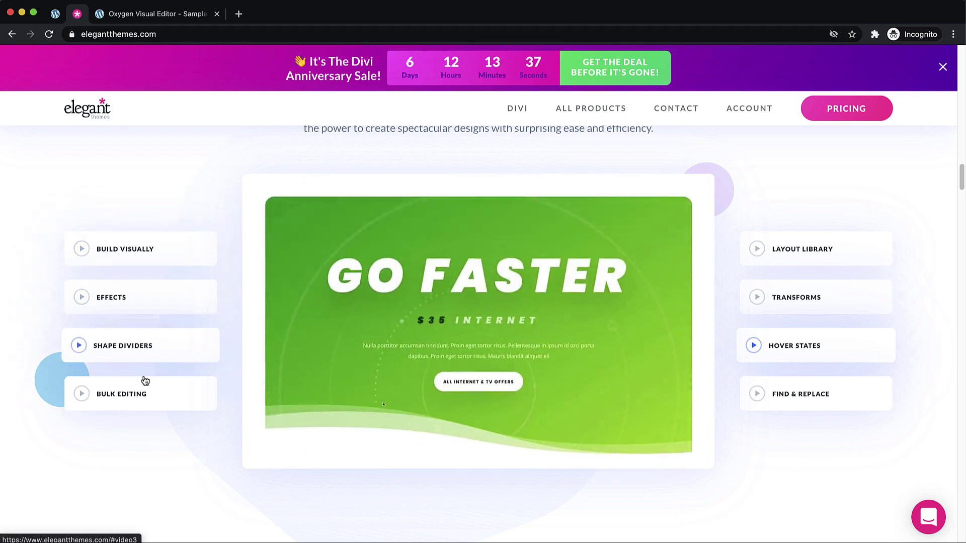
Switch the demo to the Hover States video, then return to the Oxygen editor.
click(145, 385)
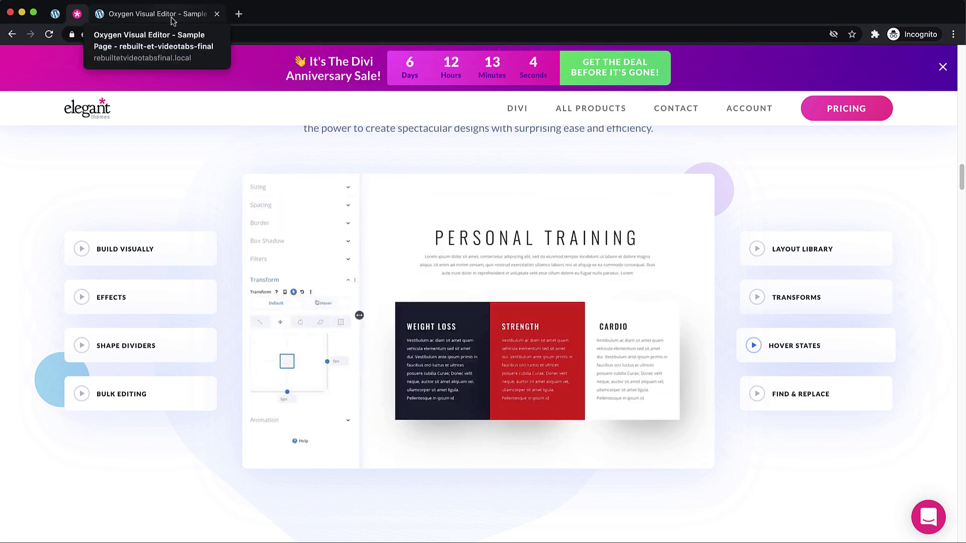
click(171, 19)
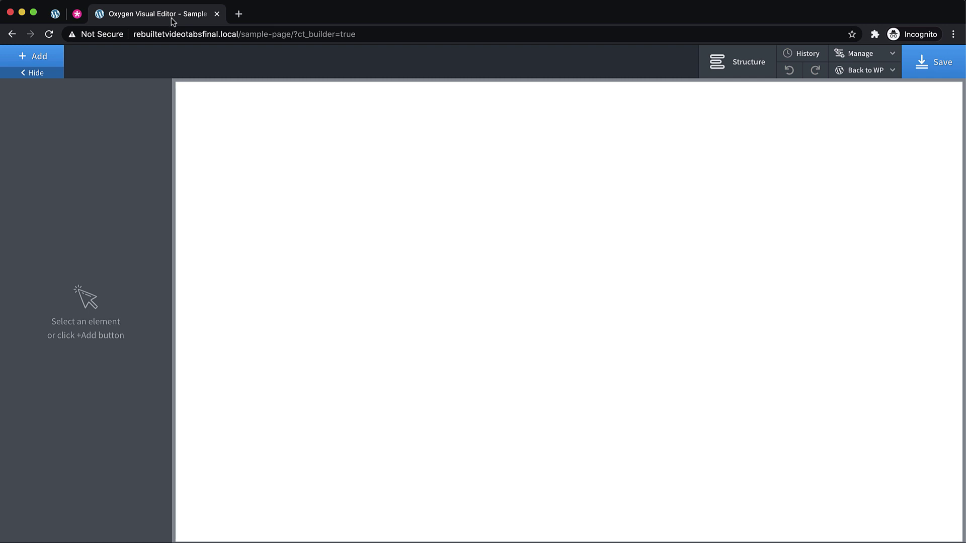
Add a Section containing Columns with the 25 50 25 layout to the blank page.
click(34, 56)
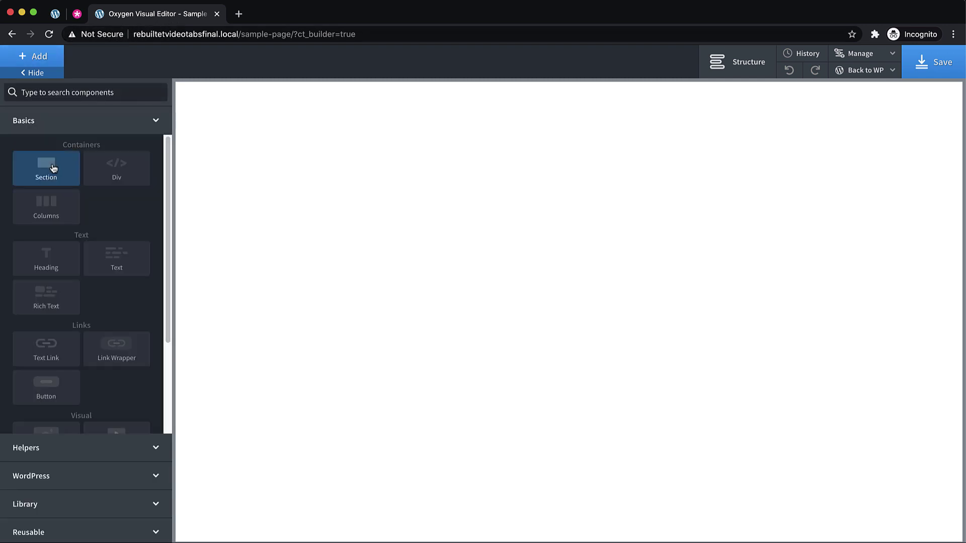
click(52, 168)
click(33, 55)
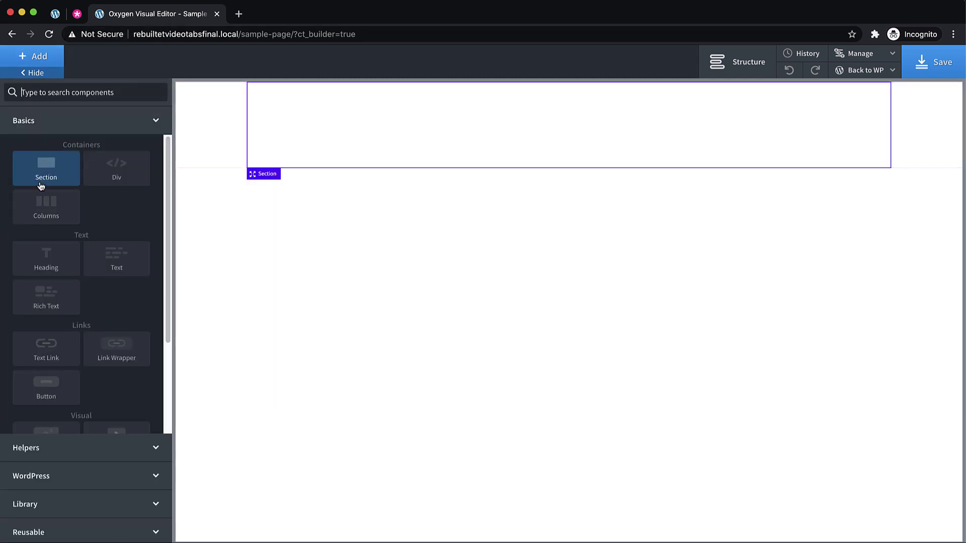
click(40, 208)
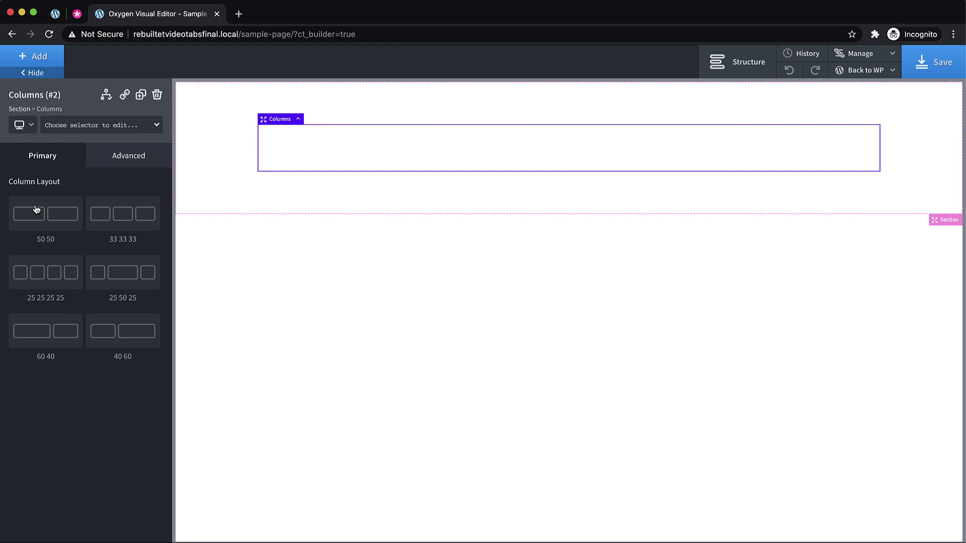
click(121, 280)
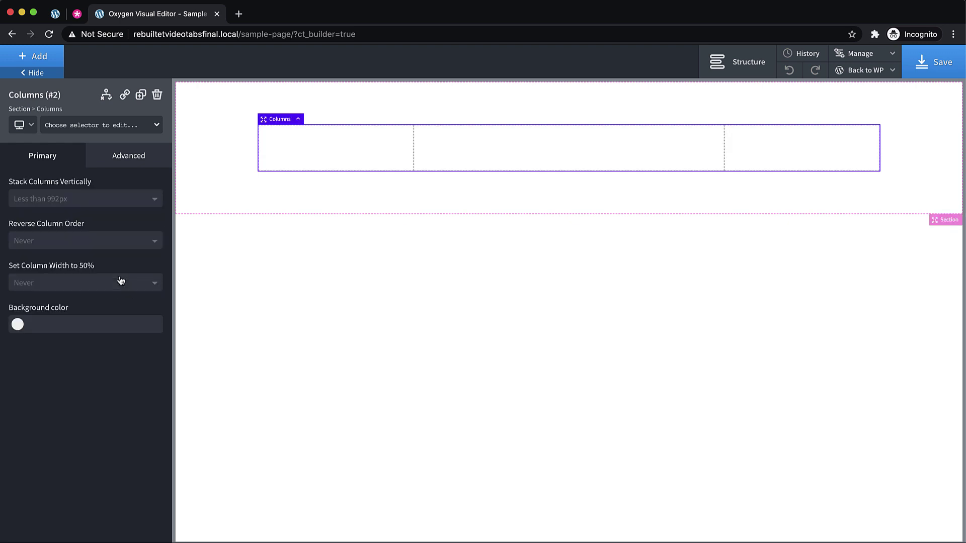
Add a Code Block inside the middle column, searching components for 'cod'.
click(528, 149)
click(51, 56)
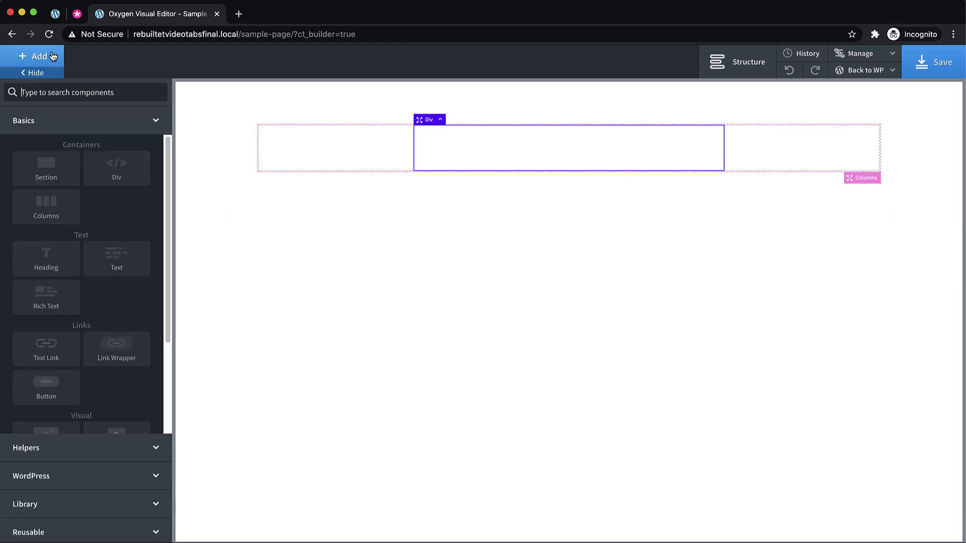
text(code)
click(39, 125)
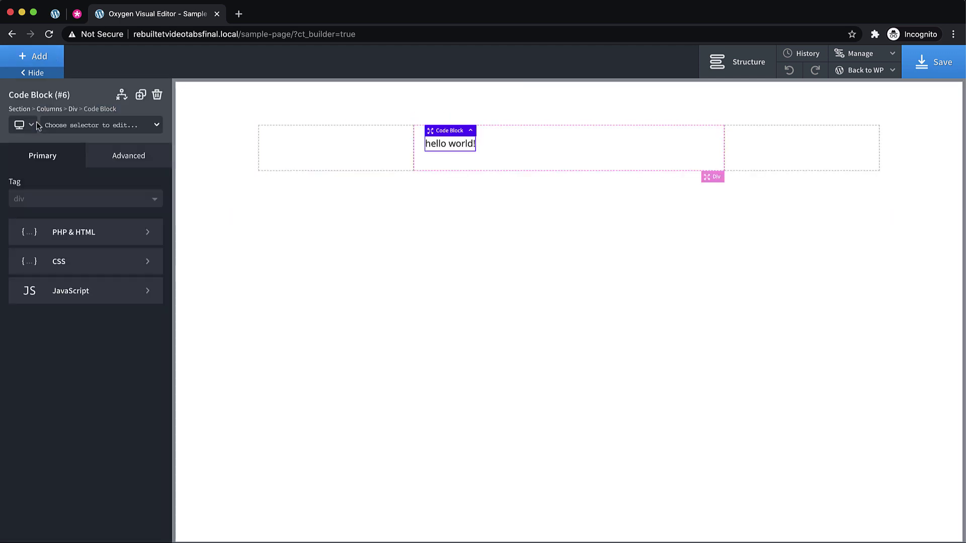
Inspect the Elegant Themes demo video and copy the video1 element's outer HTML.
click(77, 13)
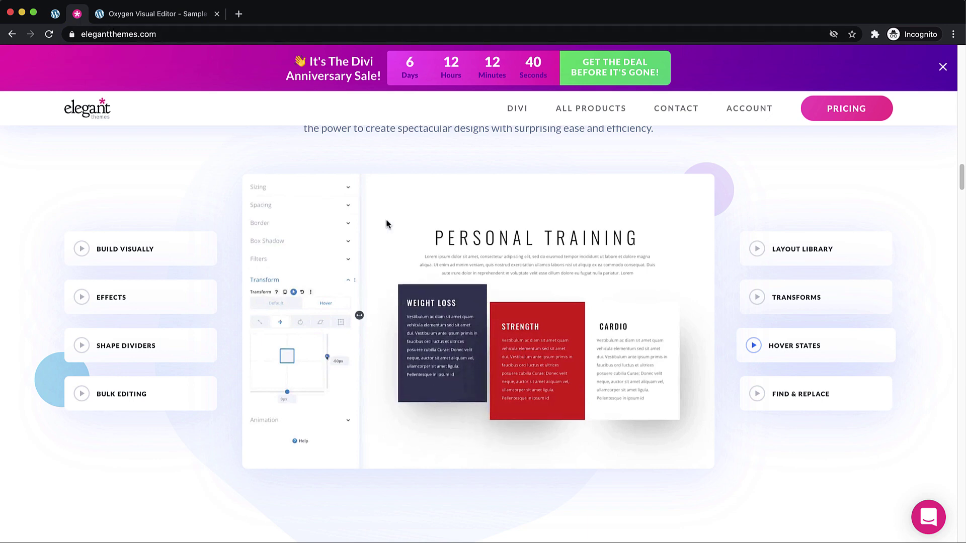
right_click(370, 242)
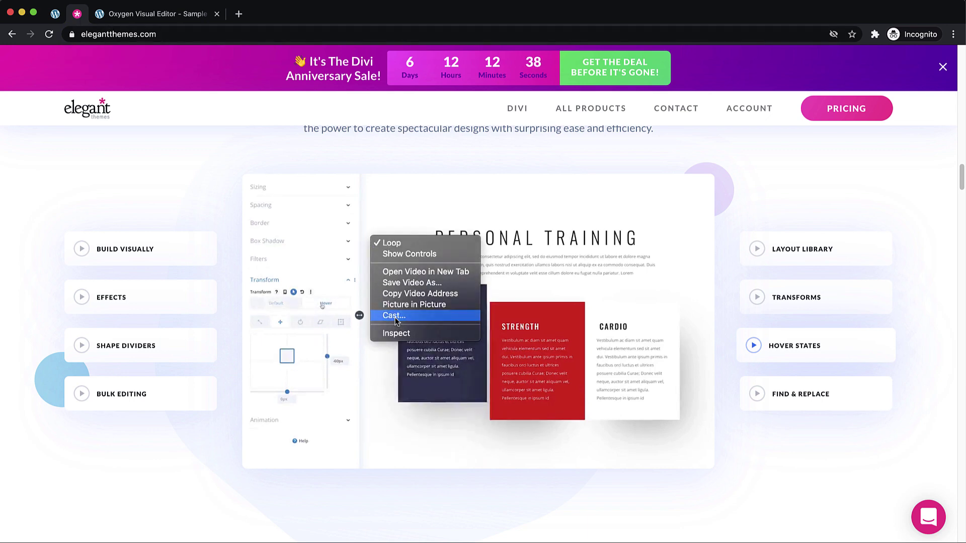
click(396, 333)
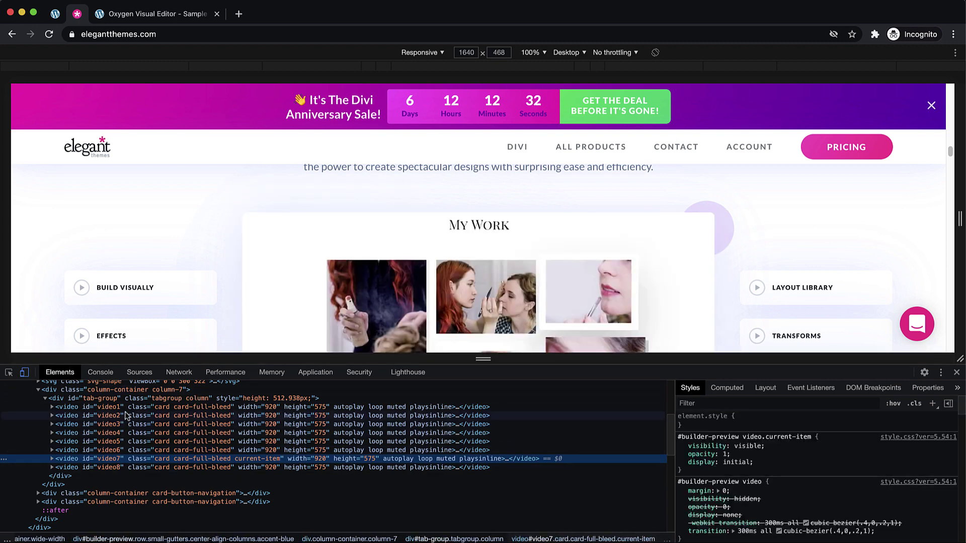
click(126, 407)
right_click(127, 405)
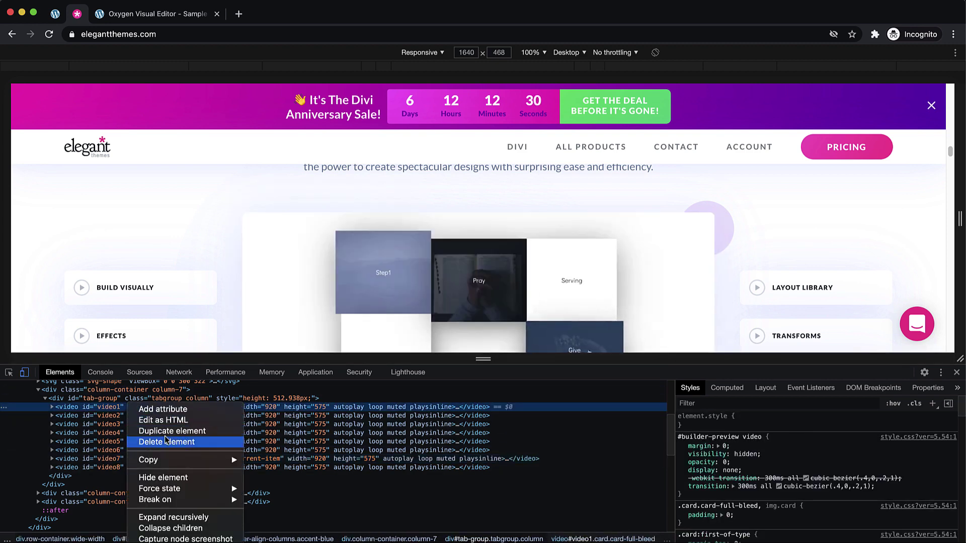
mouse_move(165, 459)
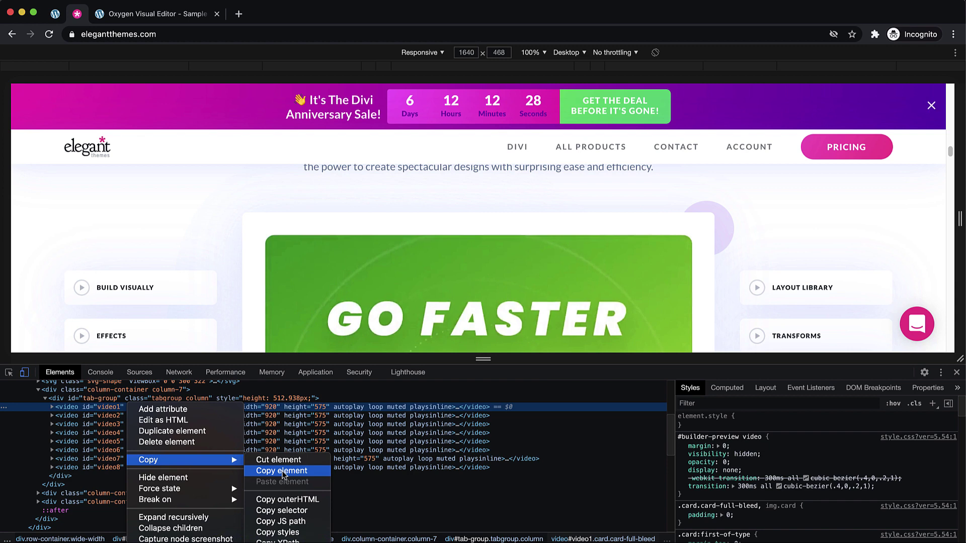
click(284, 499)
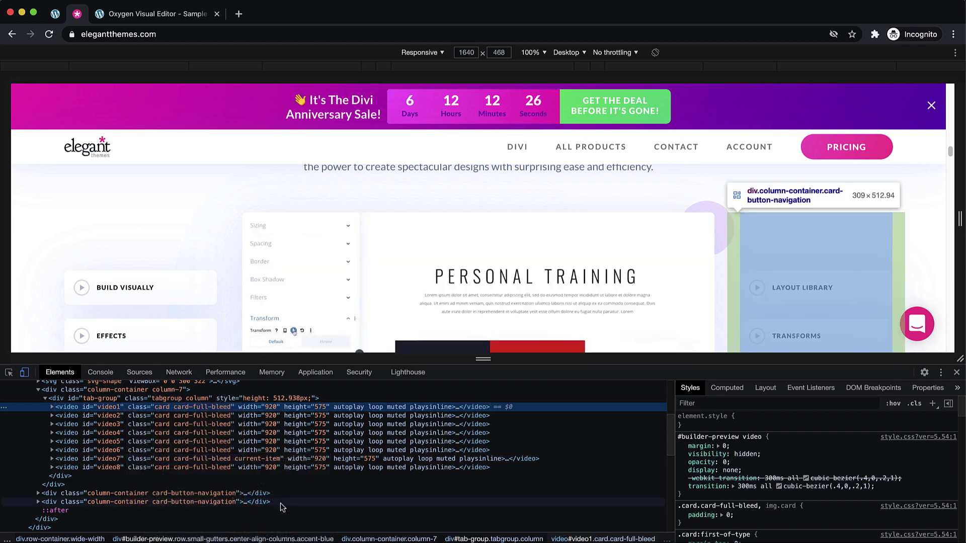
click(169, 15)
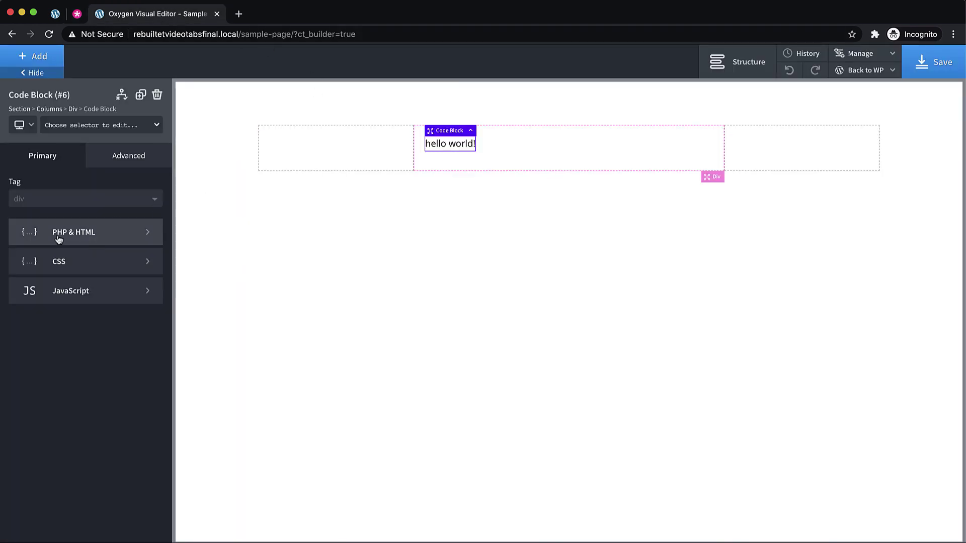
Paste the copied video HTML into the code block, removing the webm source and video-src attribute.
click(113, 231)
click(9, 202)
key(super+v)
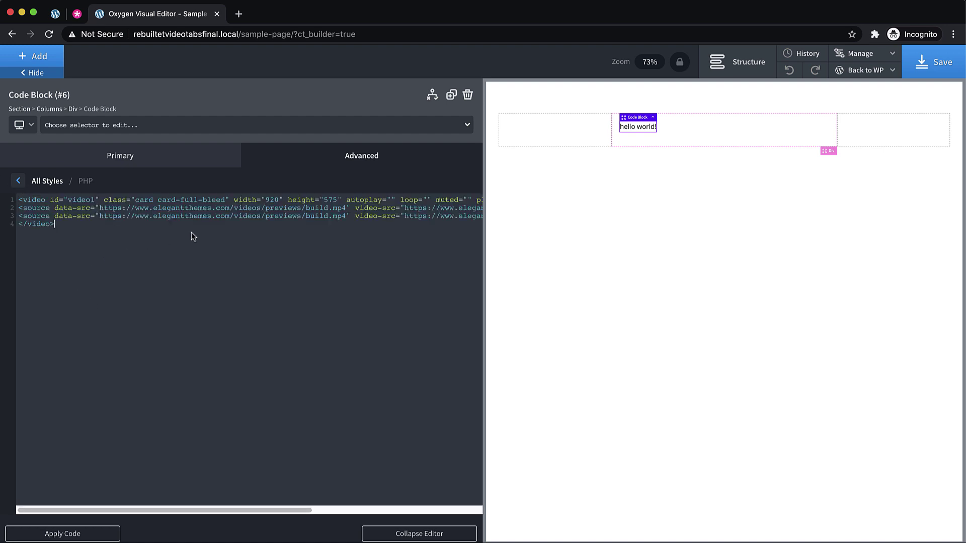
scroll(256, 226, right, 5)
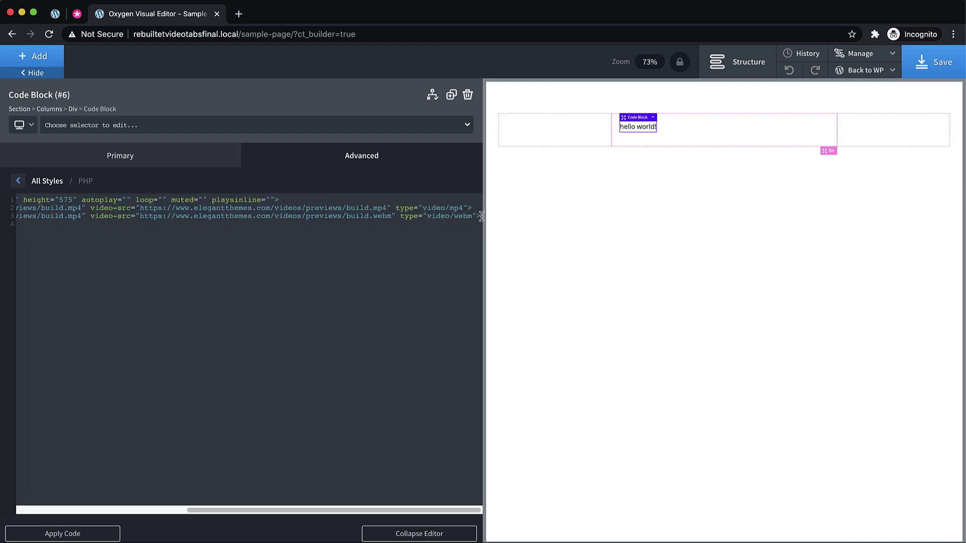
drag(481, 217, 1, 216)
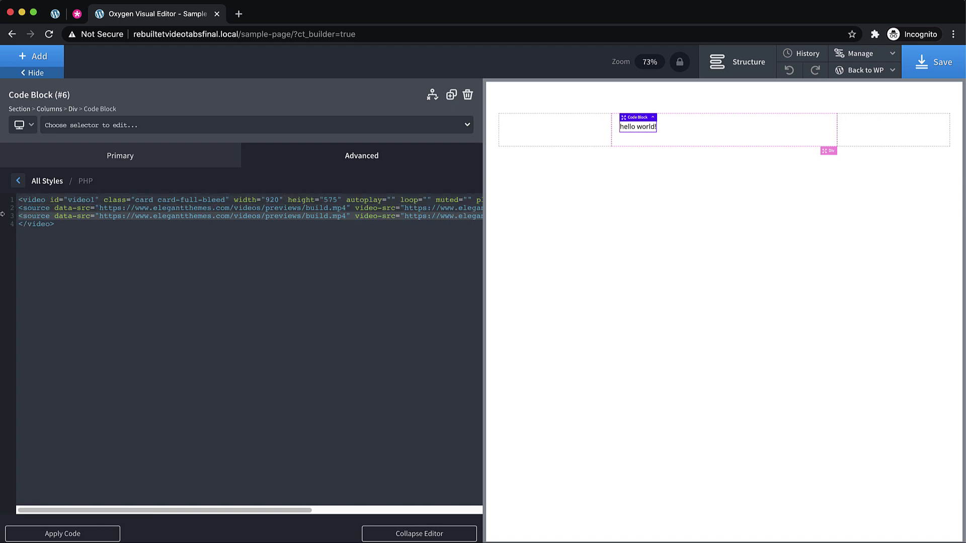
key(BackSpace)
key(BackSpace)
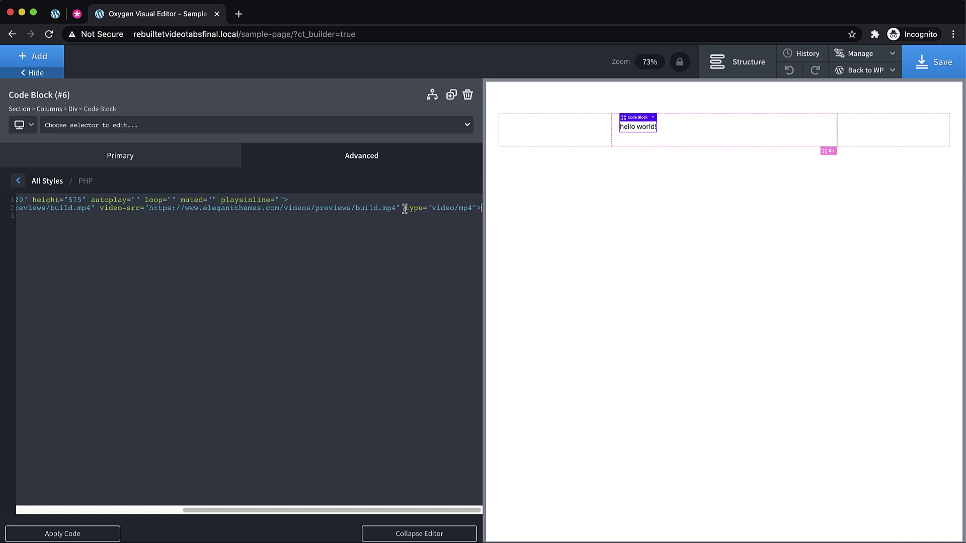
drag(403, 209, 323, 211)
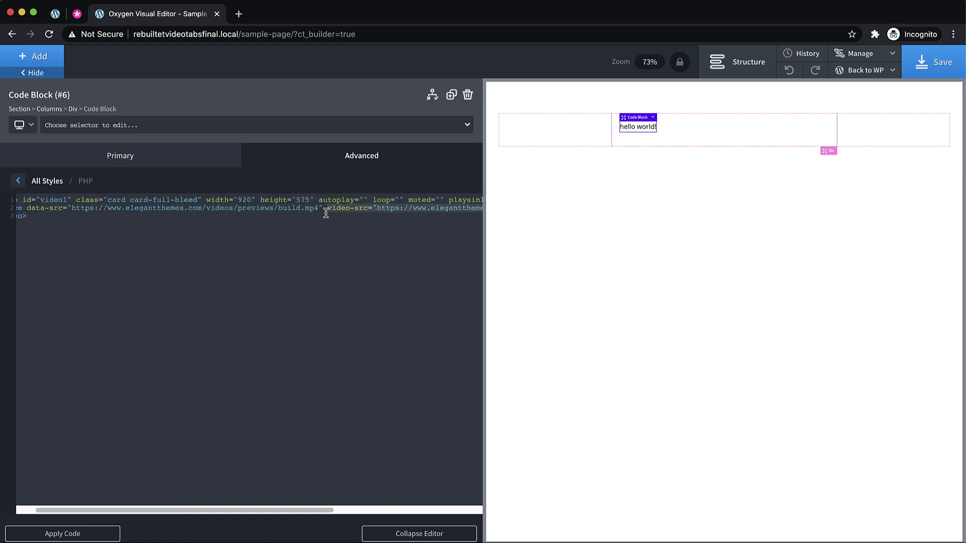
key(BackSpace)
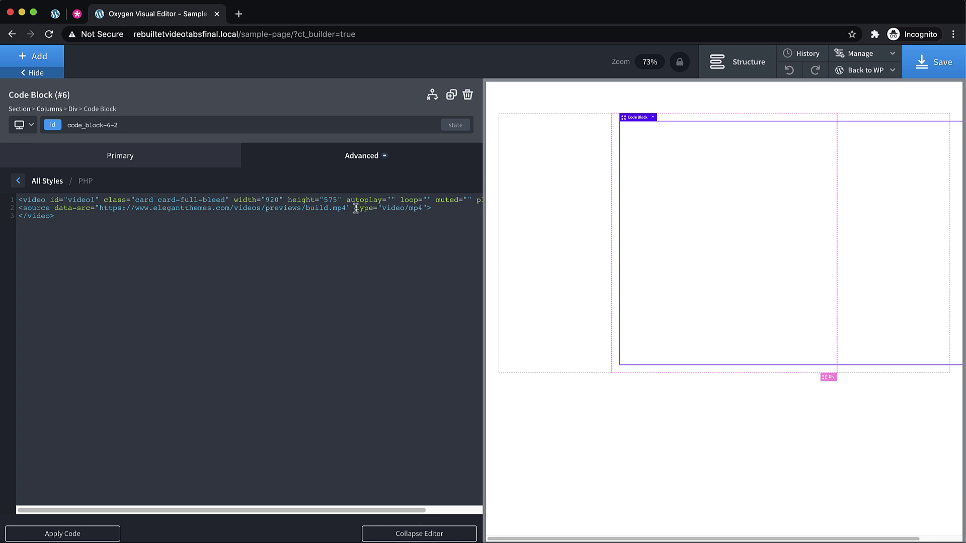
Replace data-src with src="", and change the id to video, class to et_tab_video, height to 375.
drag(353, 209, 51, 210)
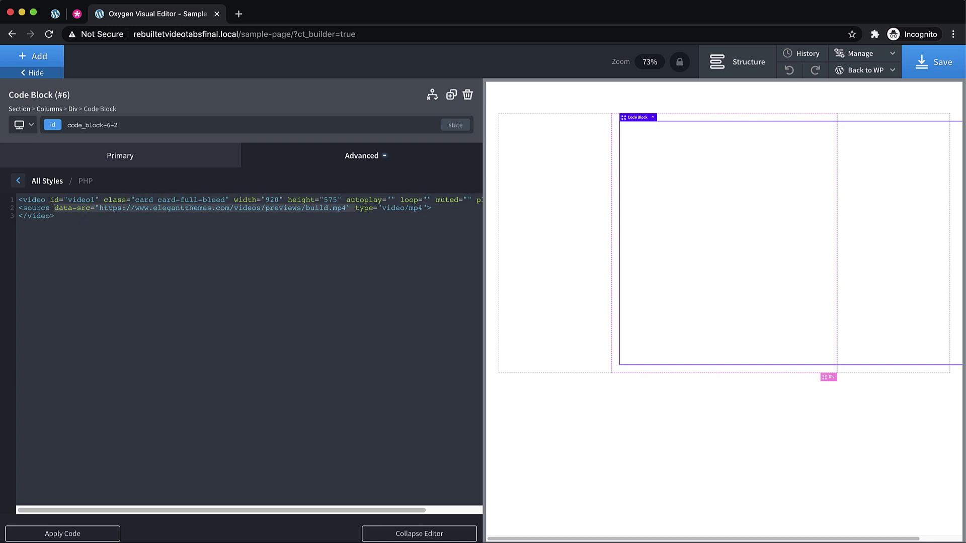
text(src="")
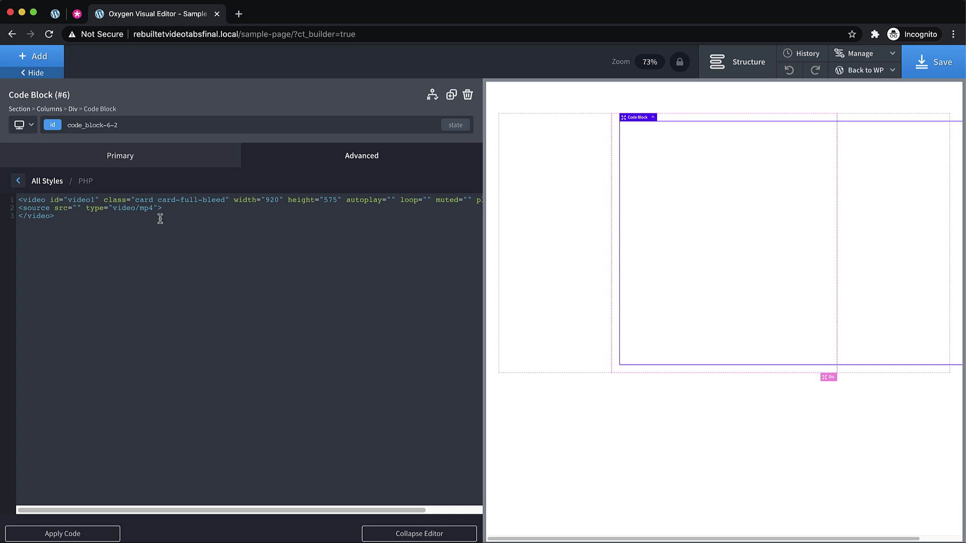
key(BackSpace)
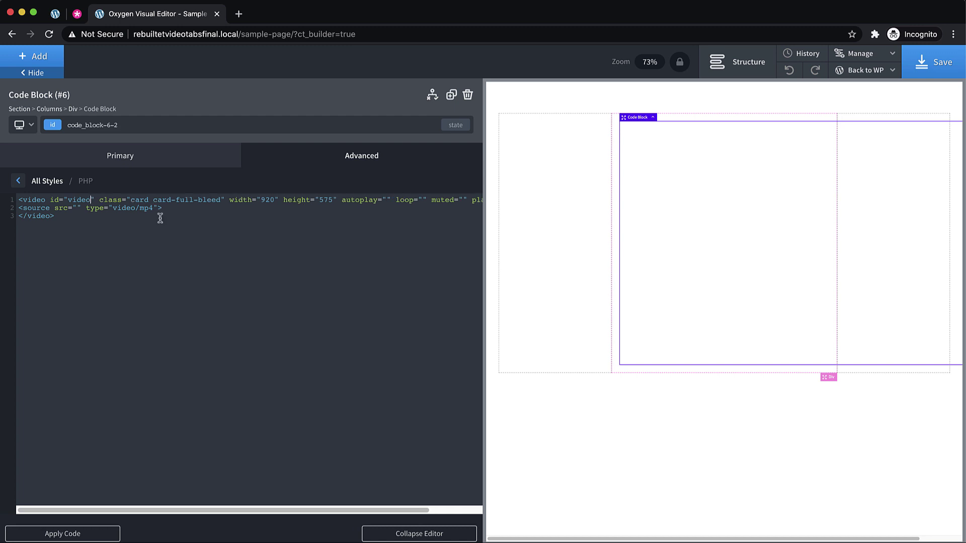
drag(221, 200, 133, 202)
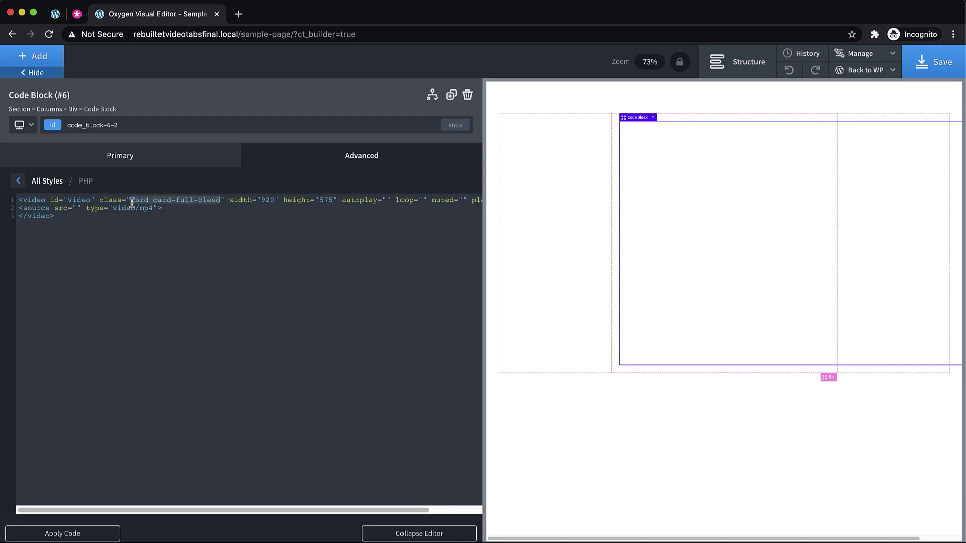
text(et_)
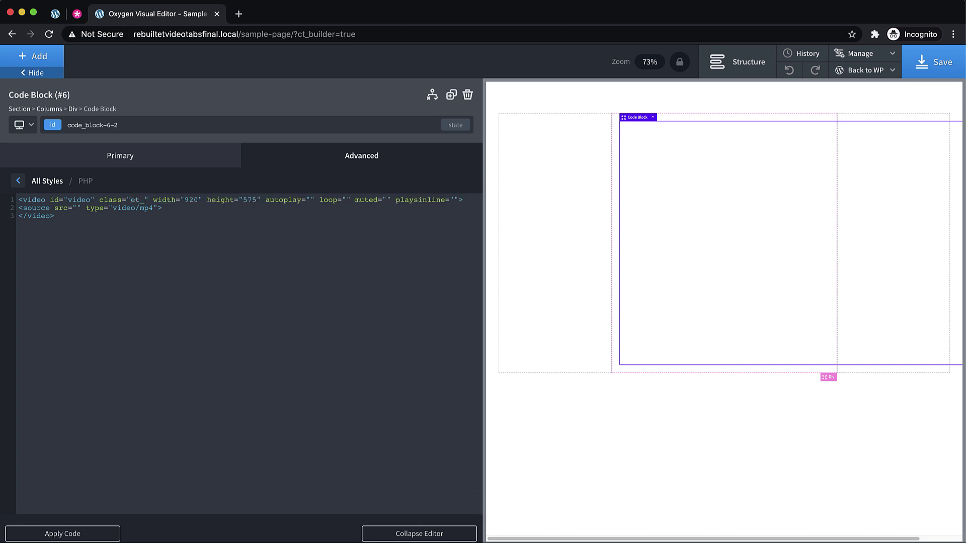
text(tab_video)
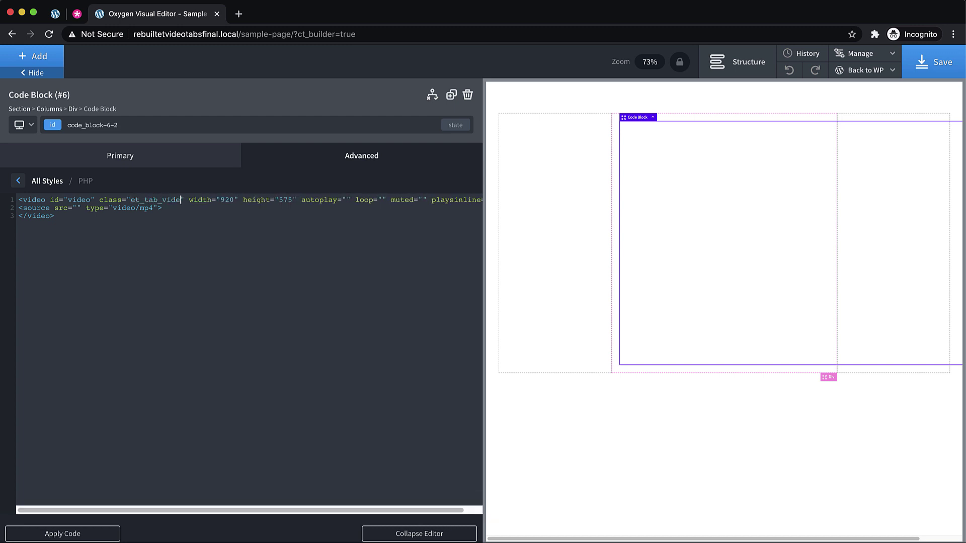
click(294, 201)
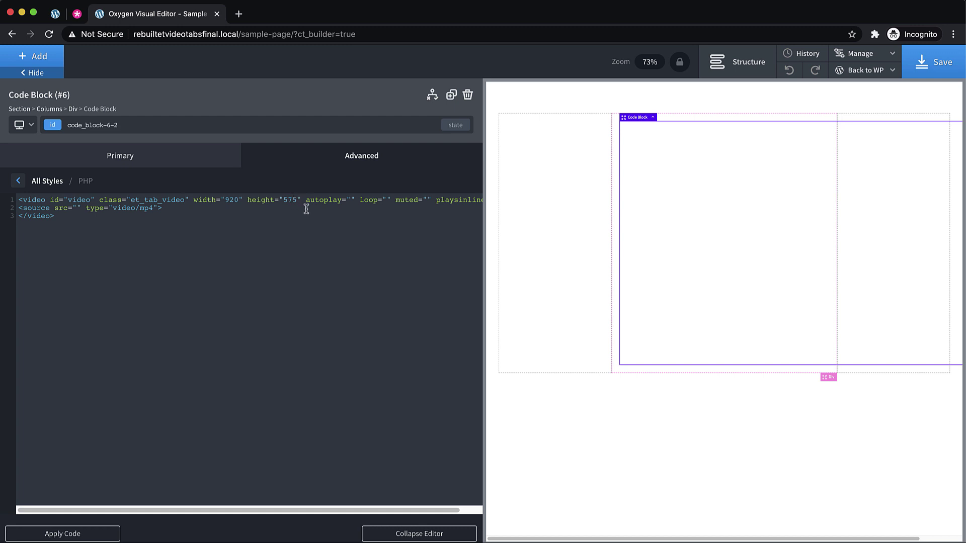
key(BackSpace)
text(3)
scroll(385, 214, right, 2)
scroll(386, 213, left, 2)
Add the CSS rule .et_tab_video { max-width: 100%; } to the code block.
click(149, 160)
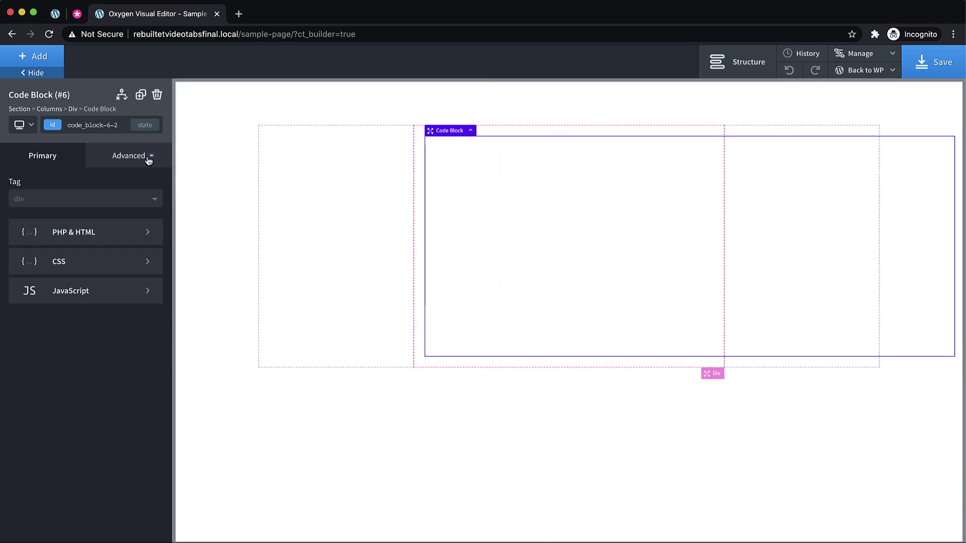
click(95, 258)
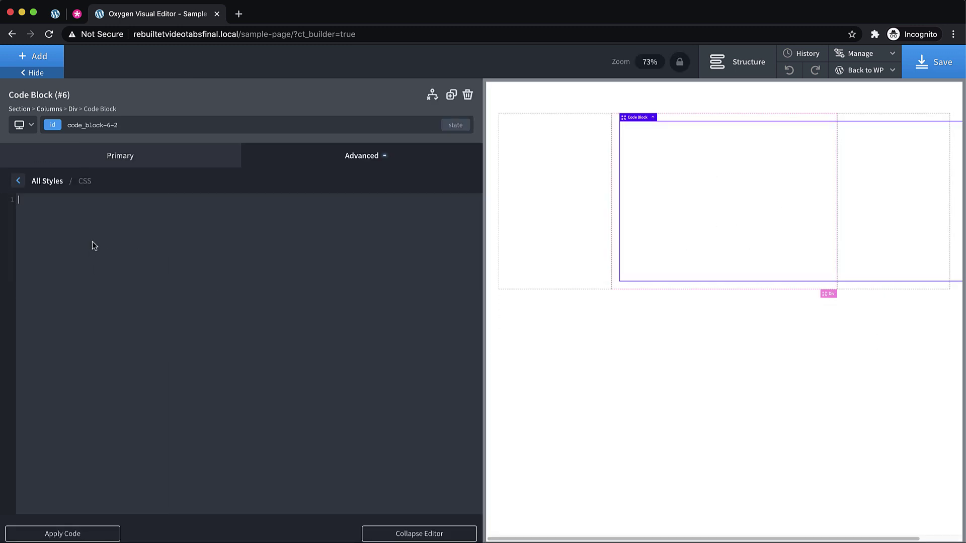
text(.et)
text(00%;)
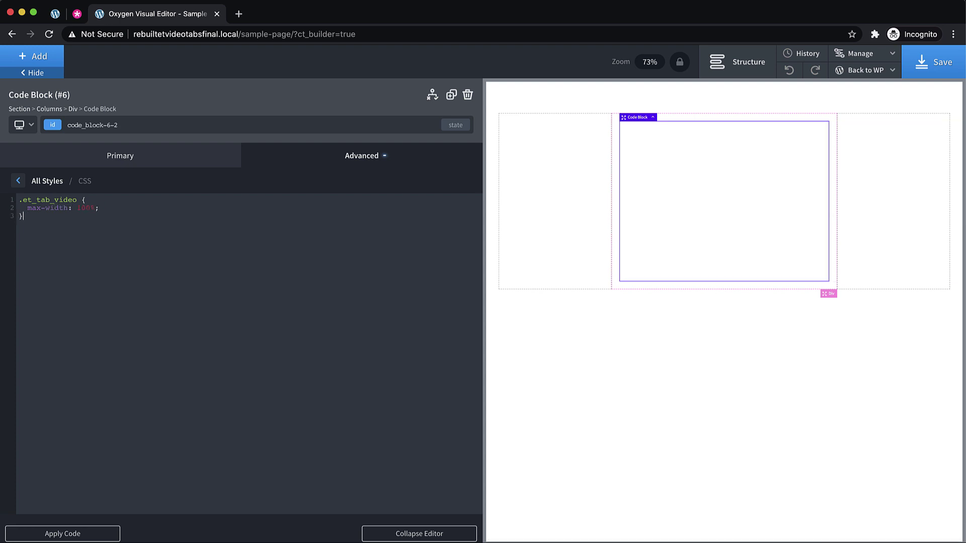
Start a click handler on .et_tab_button and define a video variable selecting .et_tab_video.
click(18, 180)
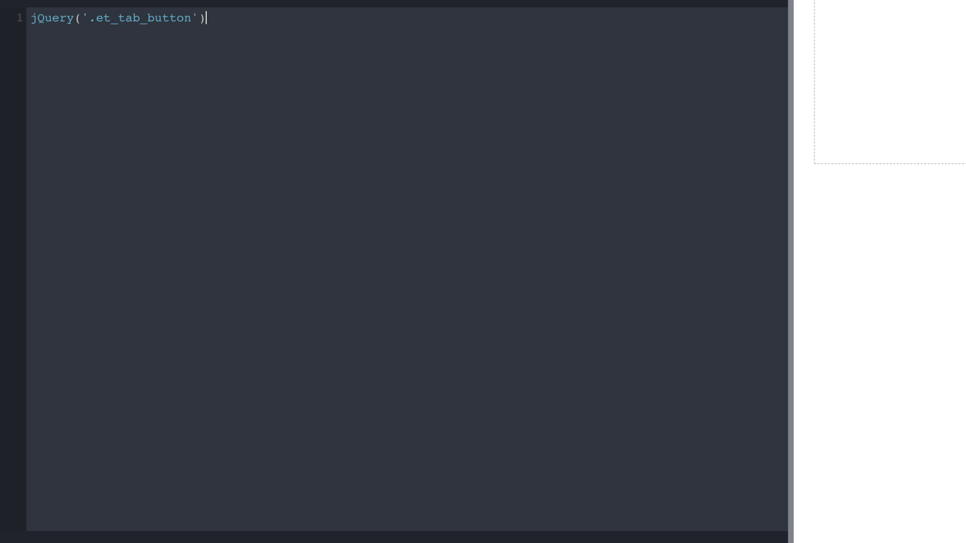
text(').click( function() {)
key(Return)
text(})
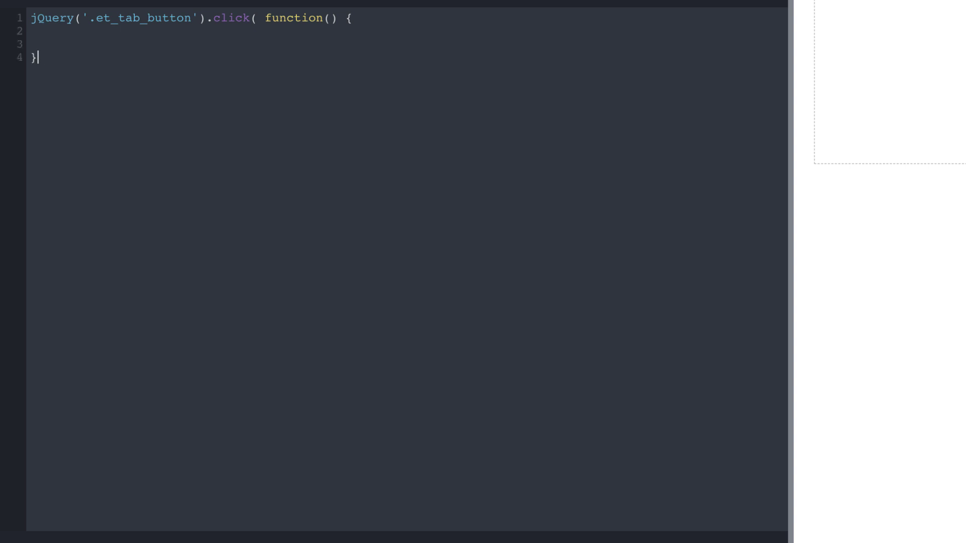
key(Return)
text(var video = querySelector('.)
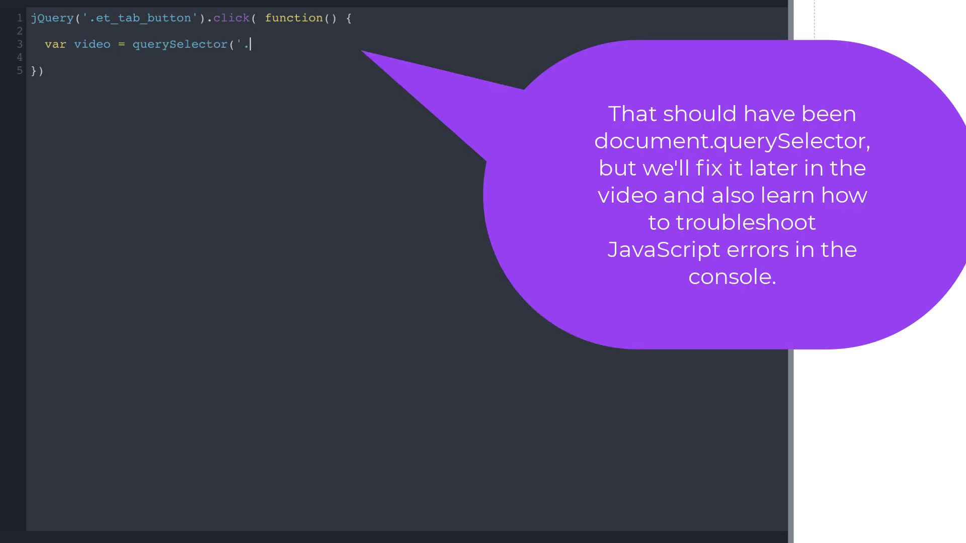
text(et_tab_video'))
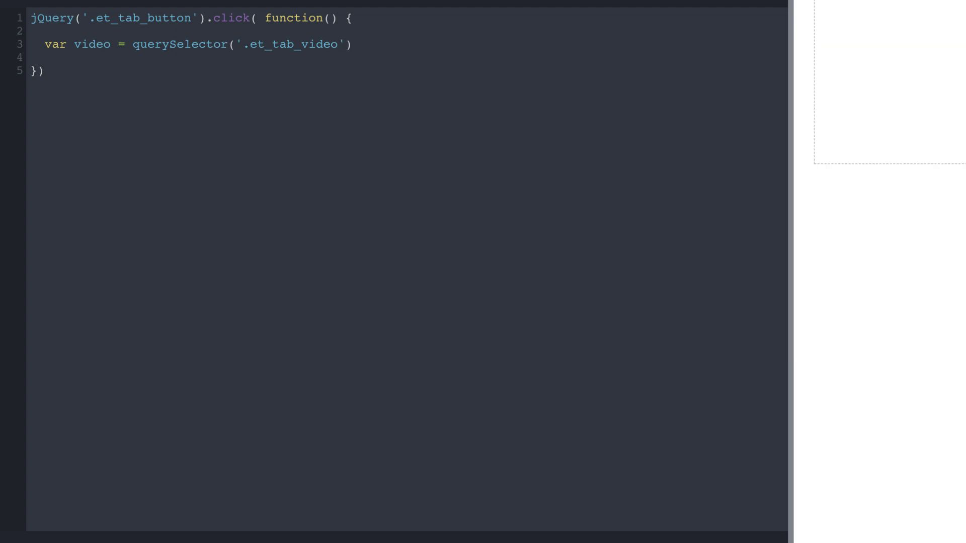
text(;)
Set the video source's src from data('video'), call video.load(), and save the page.
key(Return)
key(Return)
text(jQuery('.et)
key(BackSpace)
key(BackSpace)
text(.et_tab_video )
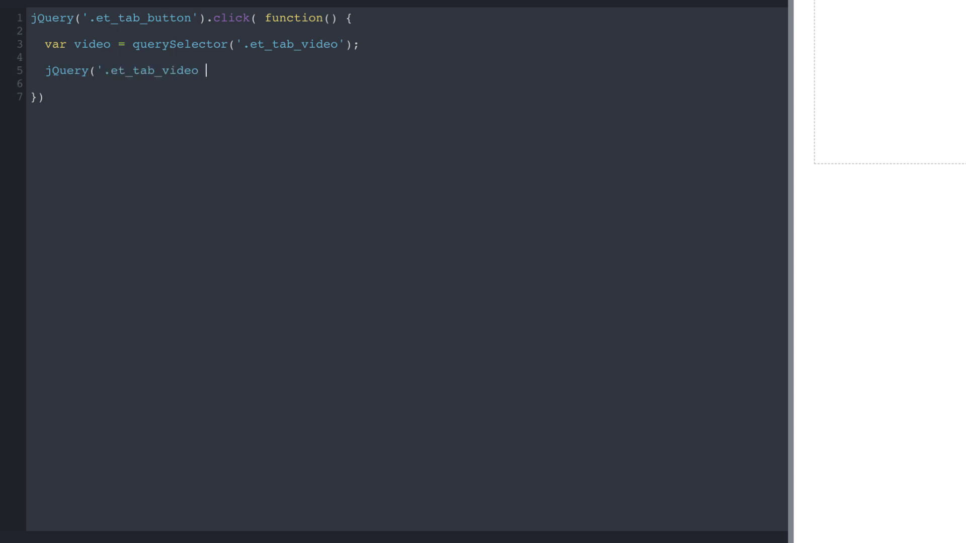
text(source').attr('src', jQuery(thi)
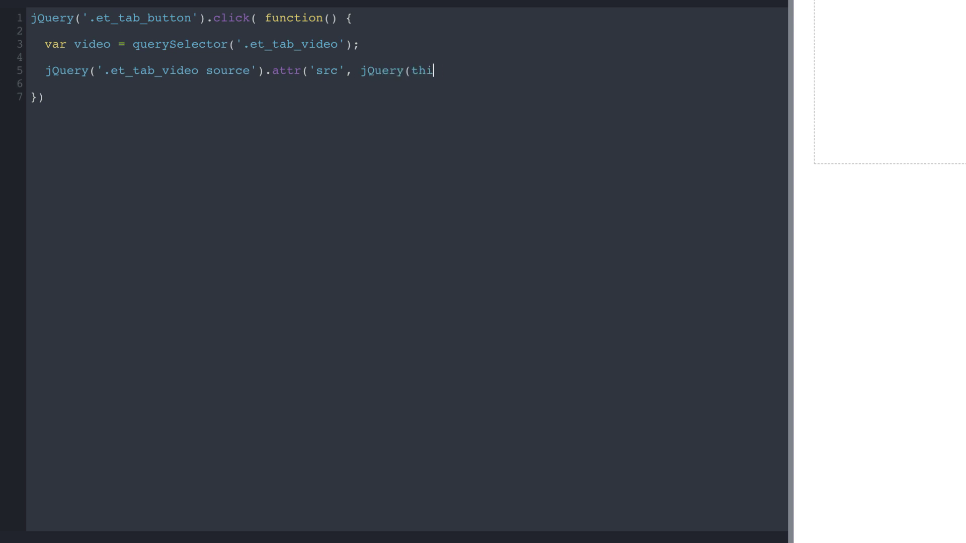
text(s).data('video'))
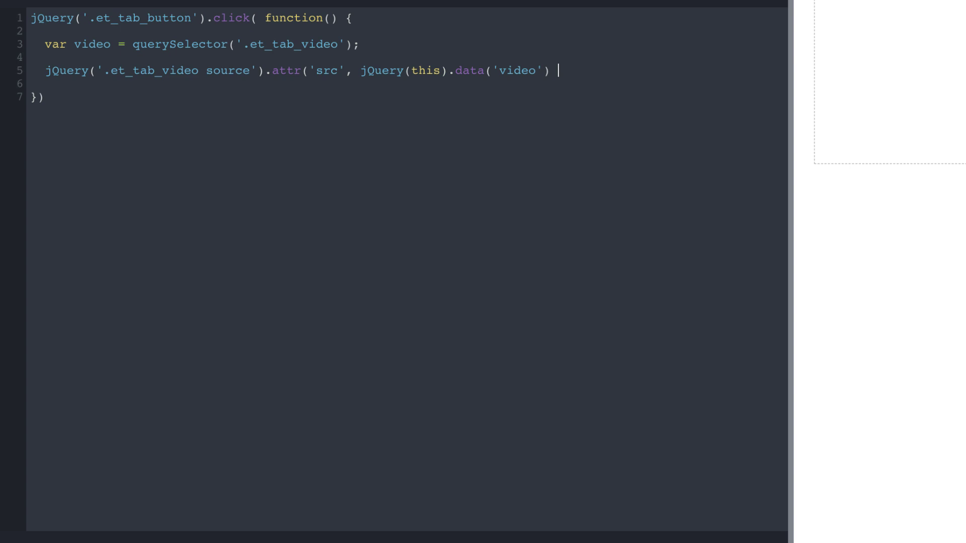
key(BackSpace)
text();)
key(Return)
key(Return)
text(vdeio)
key(BackSpace)
key(BackSpace)
key(BackSpace)
text(ideo.load()
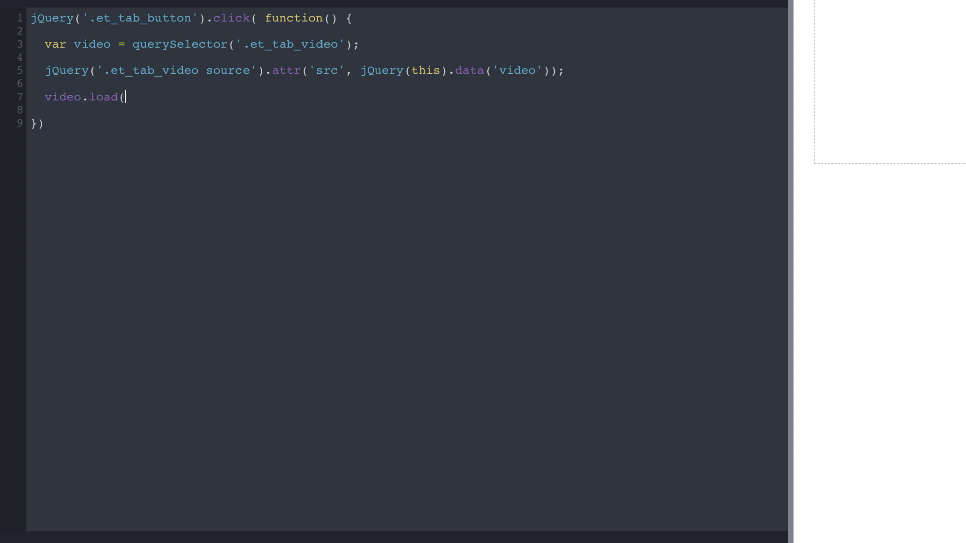
text();)
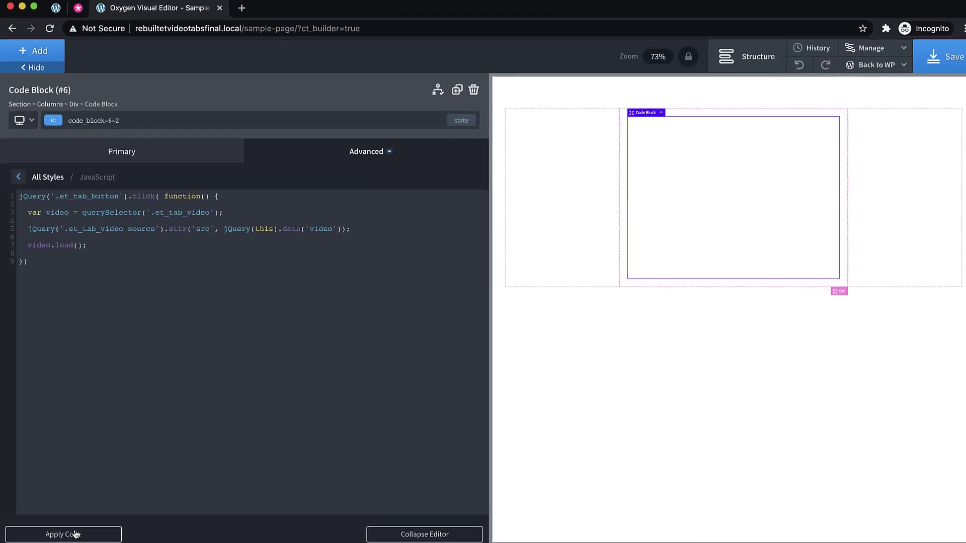
click(928, 73)
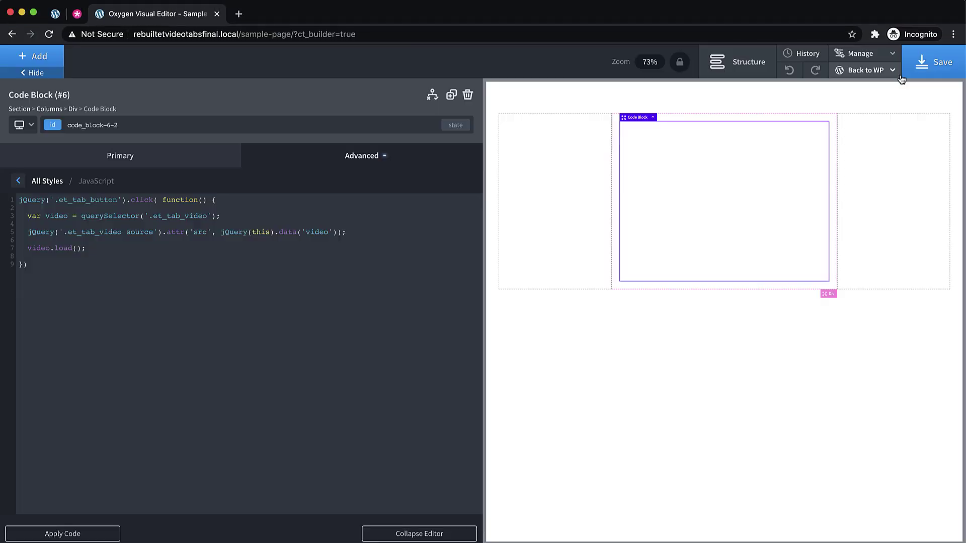
Add a new div in the first column and give it the et_tab_button class.
click(536, 161)
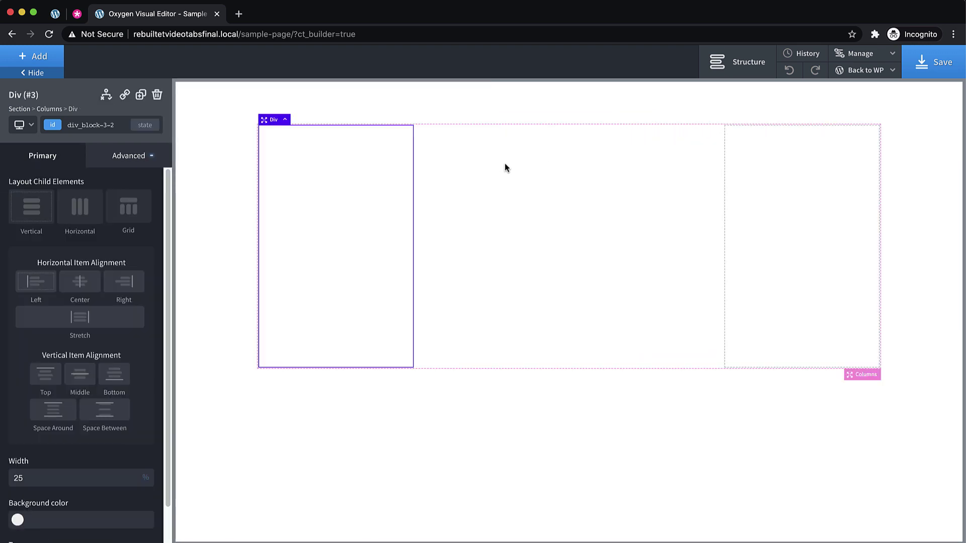
click(34, 56)
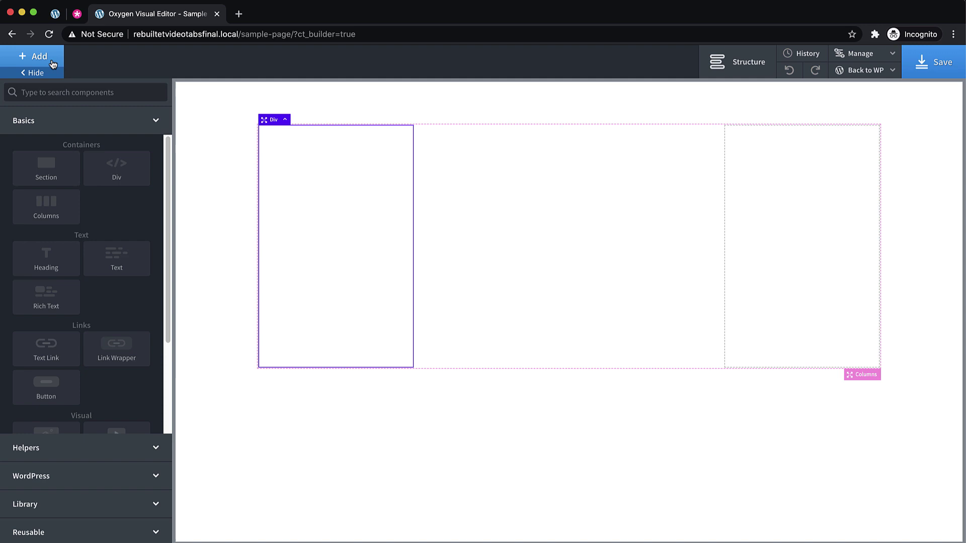
click(124, 179)
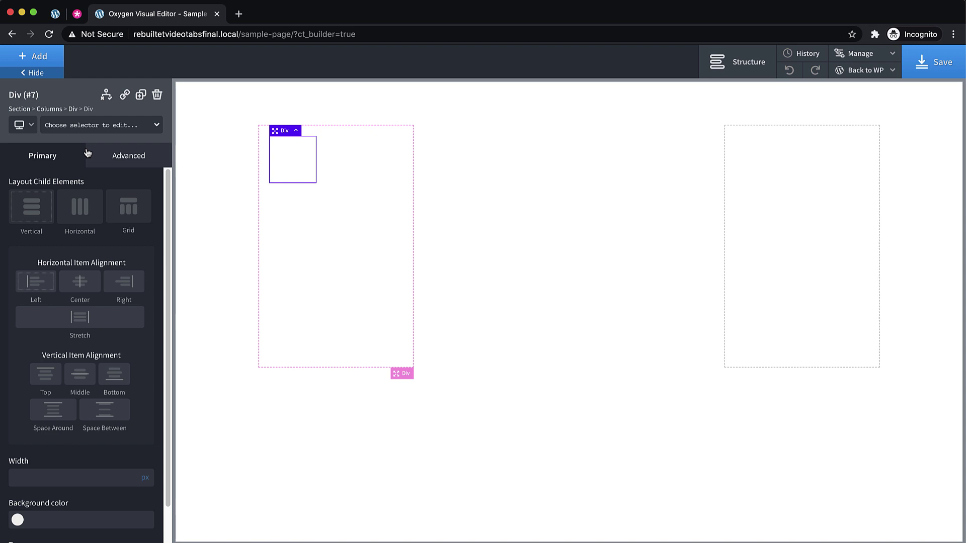
click(93, 130)
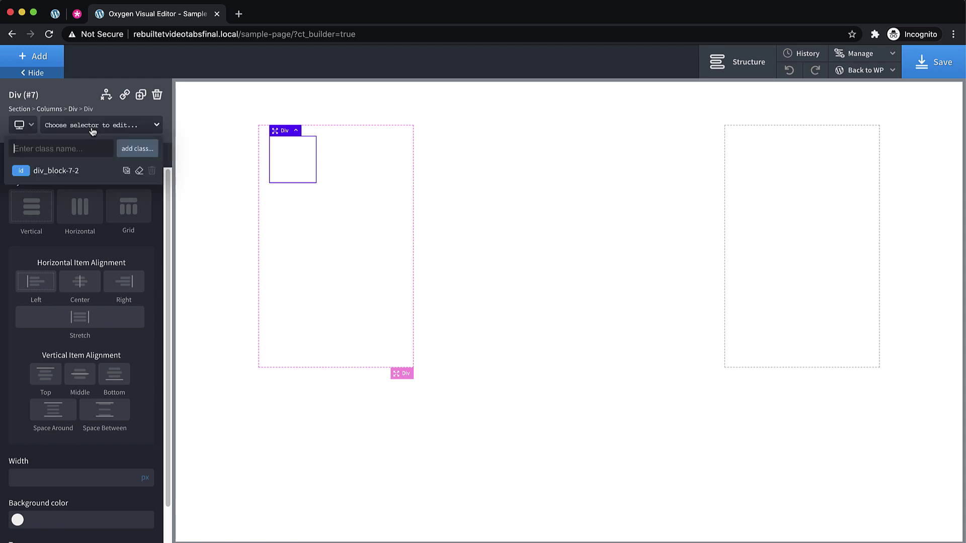
text(et_tab_u)
click(140, 154)
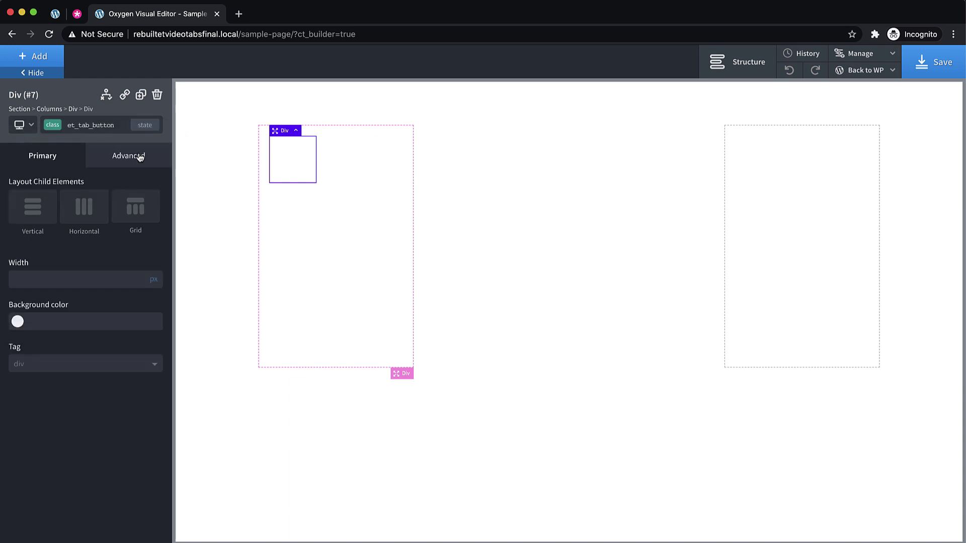
Add an Icon to the div with the et_tab_button__icon class.
click(44, 60)
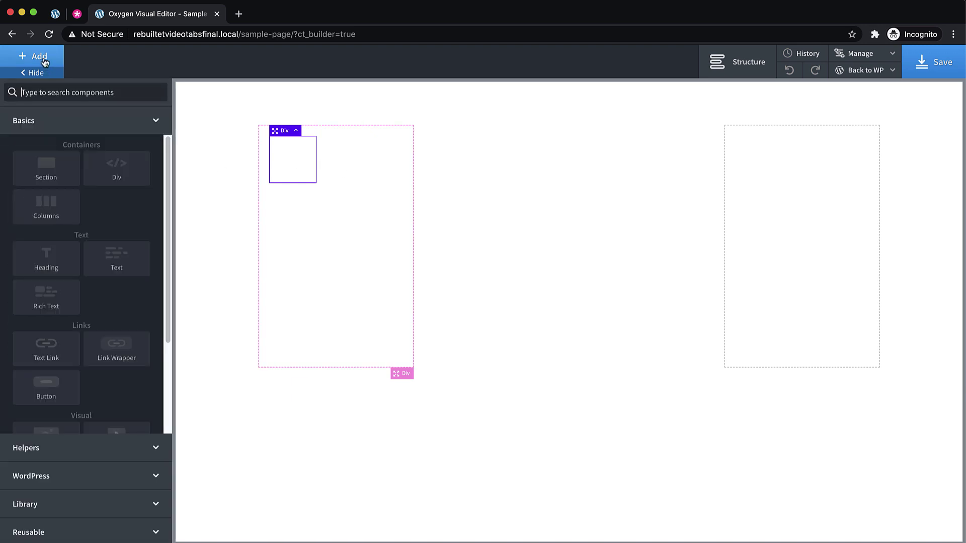
text(icon)
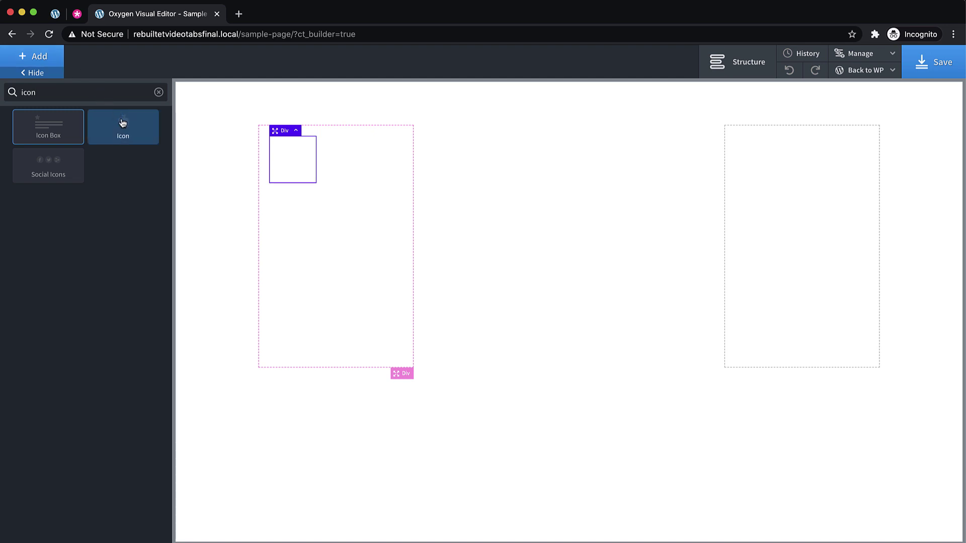
key(Return)
click(68, 125)
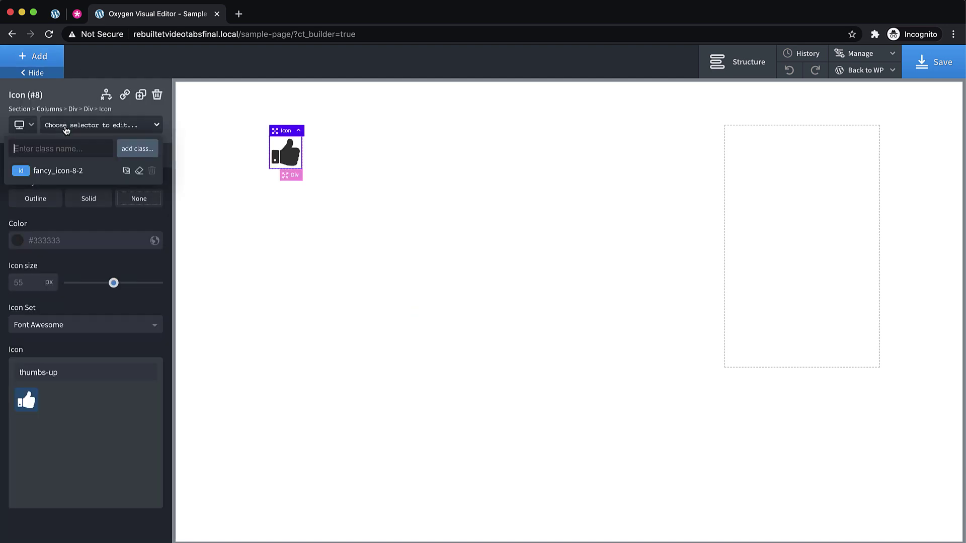
text(et_tab_button__icon)
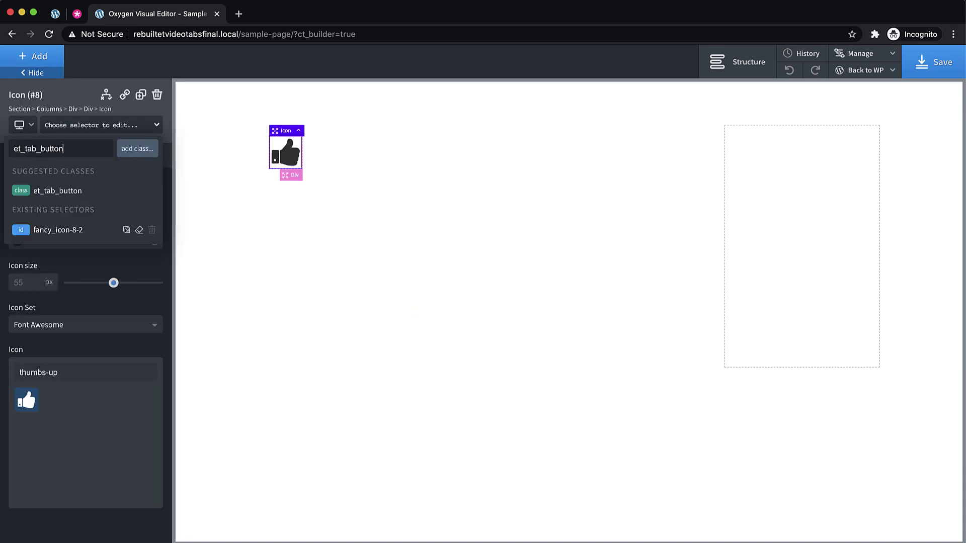
key(Return)
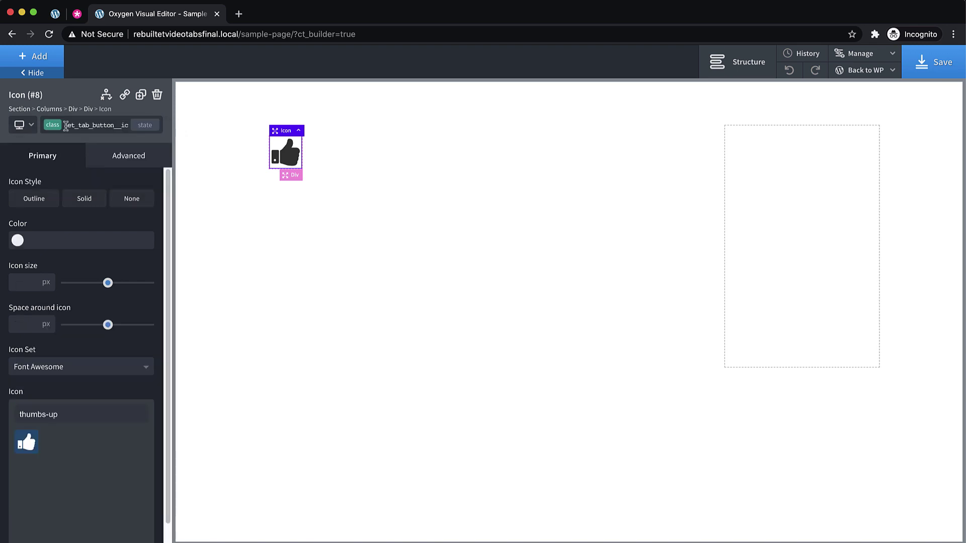
Add a text block below the icon with the et_tab_button__label class.
click(35, 57)
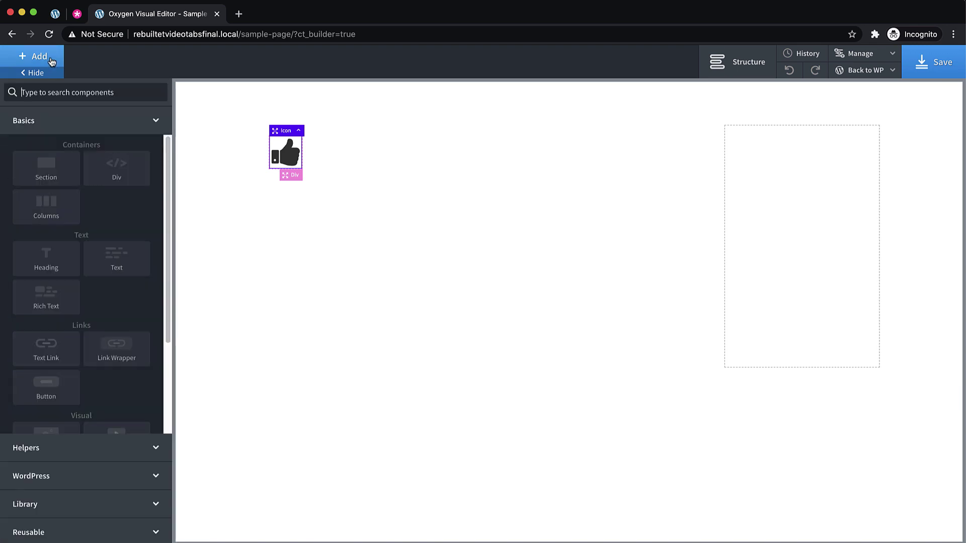
click(115, 258)
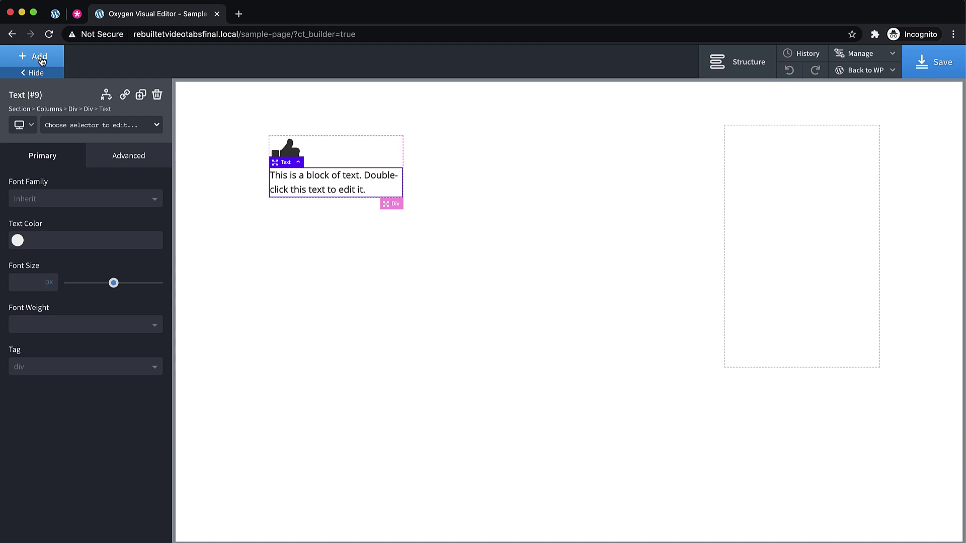
click(76, 126)
text(et_)
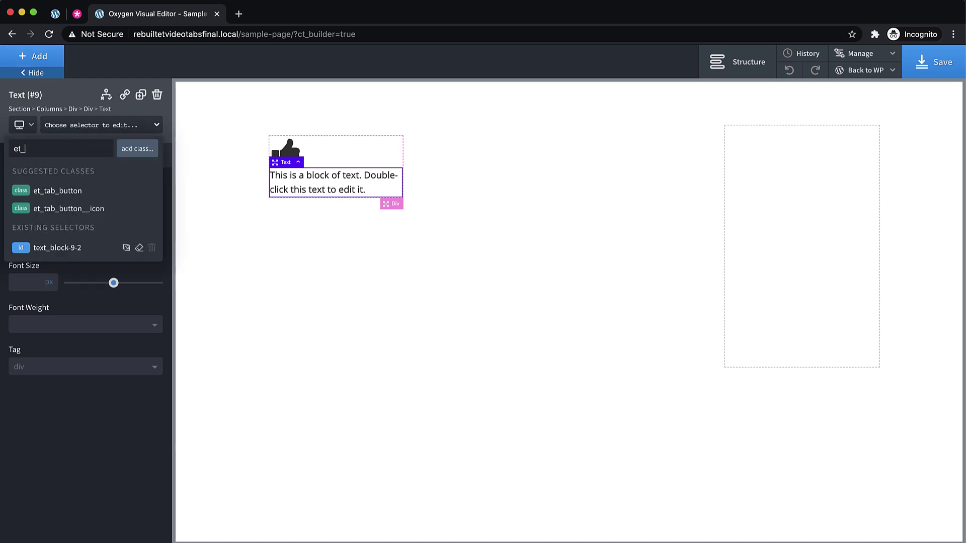
text(tab_button__label)
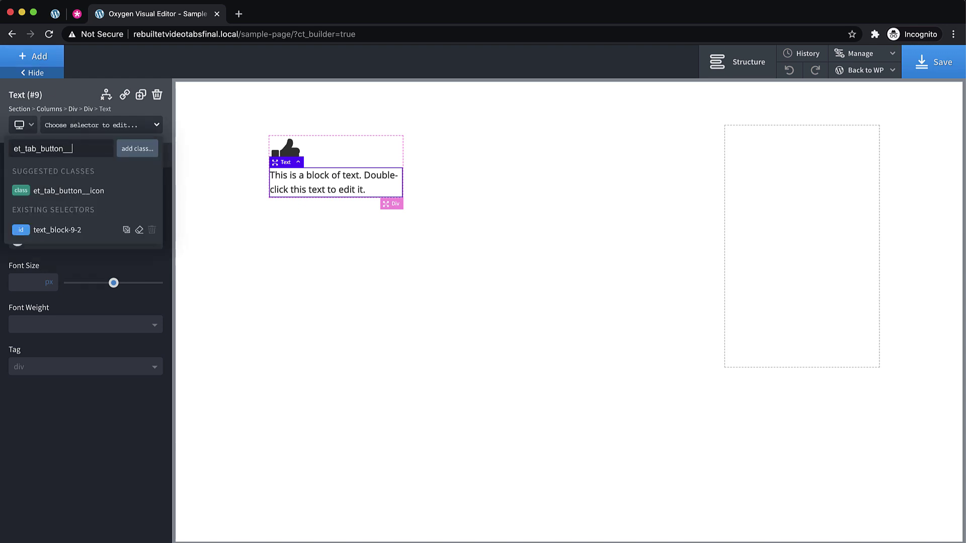
key(Return)
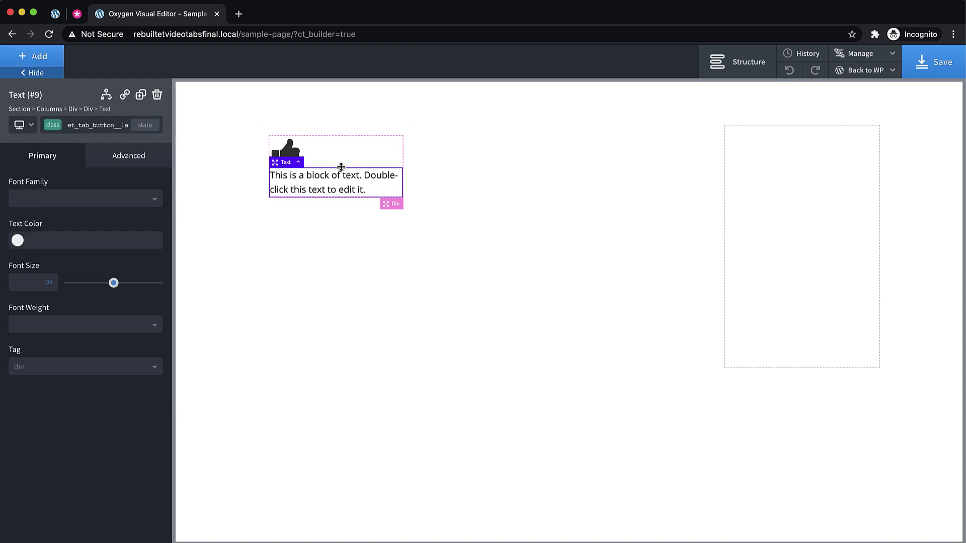
Give the parent et_tab_button div the custom CSS cursor: pointer;.
click(390, 153)
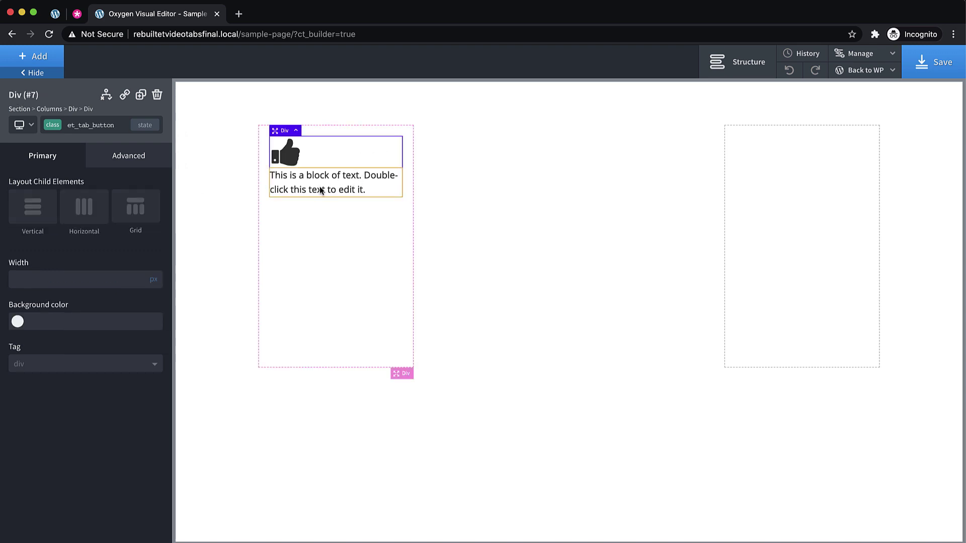
click(130, 162)
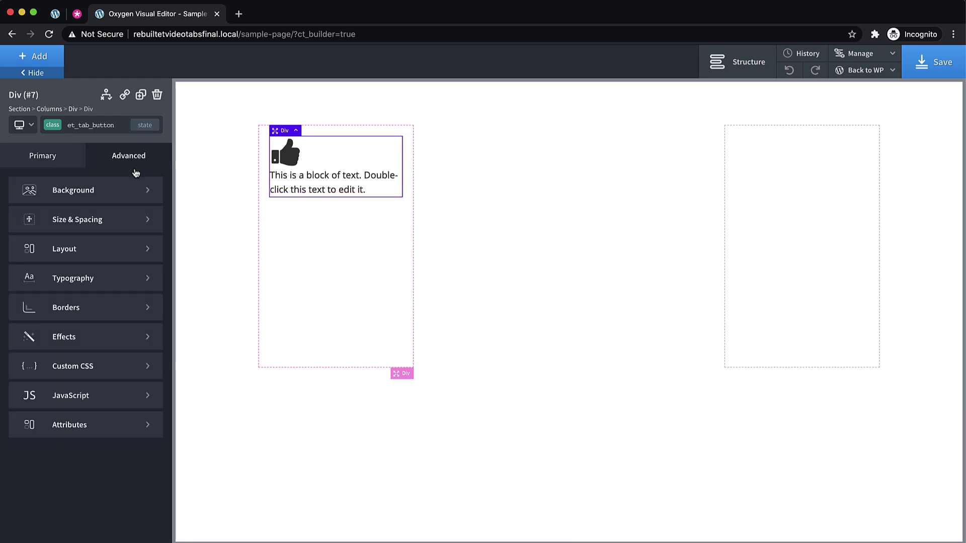
click(94, 371)
text(c)
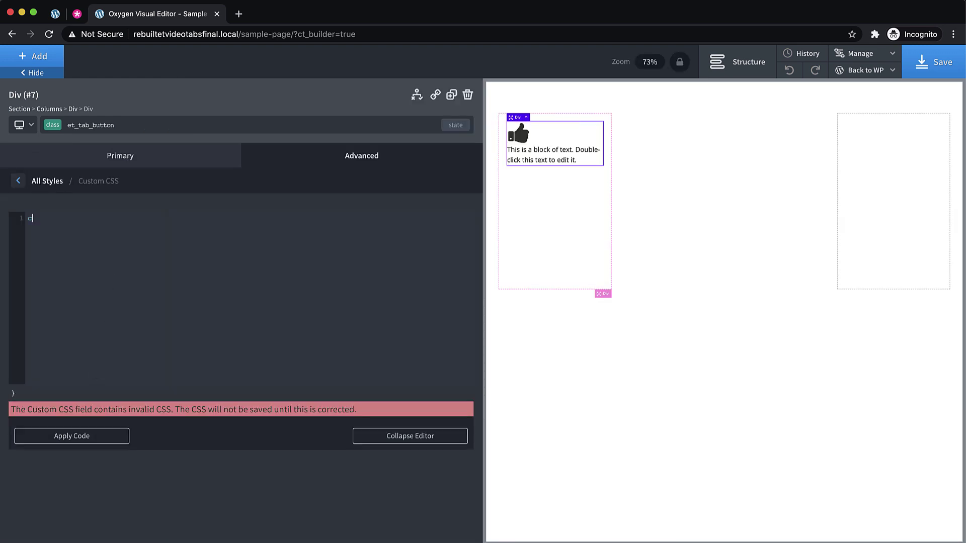
text(ursor: pointer;)
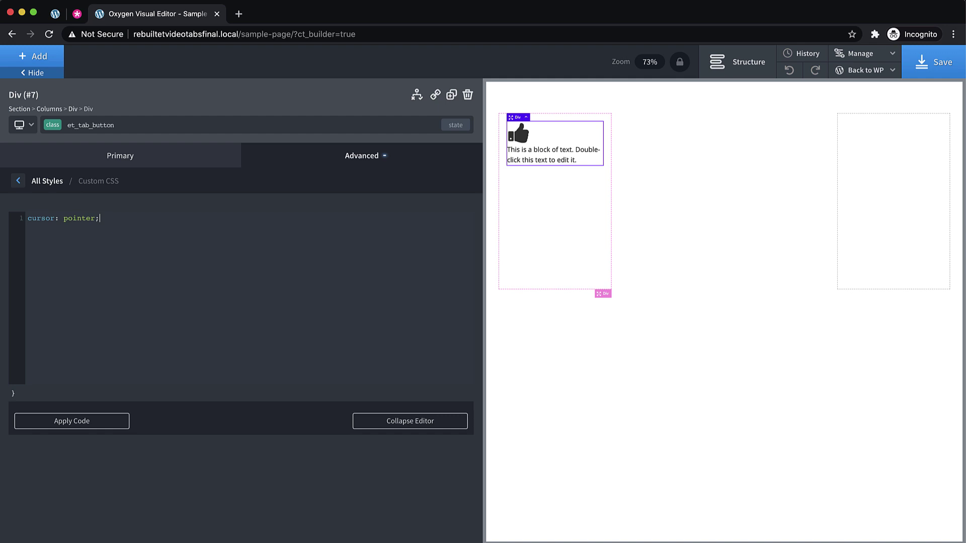
click(11, 179)
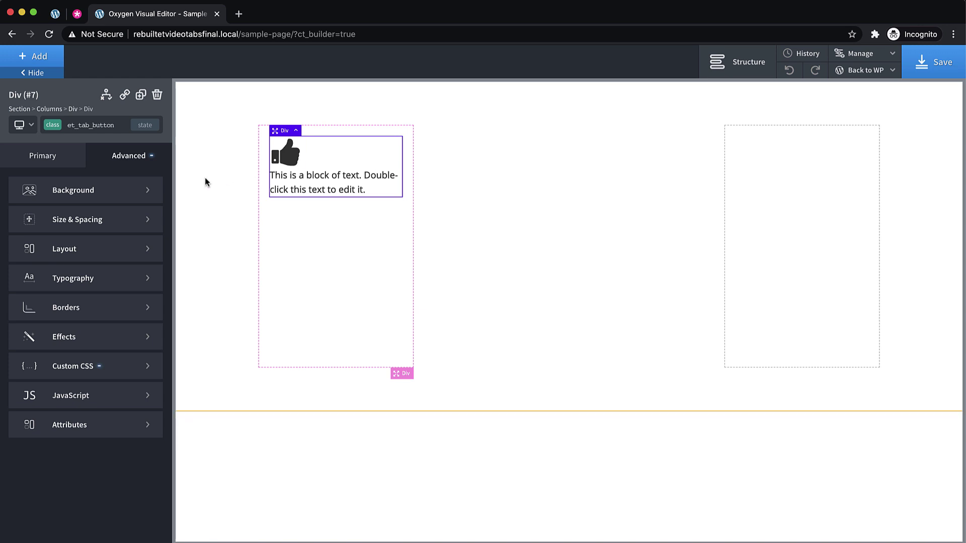
Set the div's padding to 8 px on all sides after briefly trying 32 px.
click(105, 220)
click(44, 223)
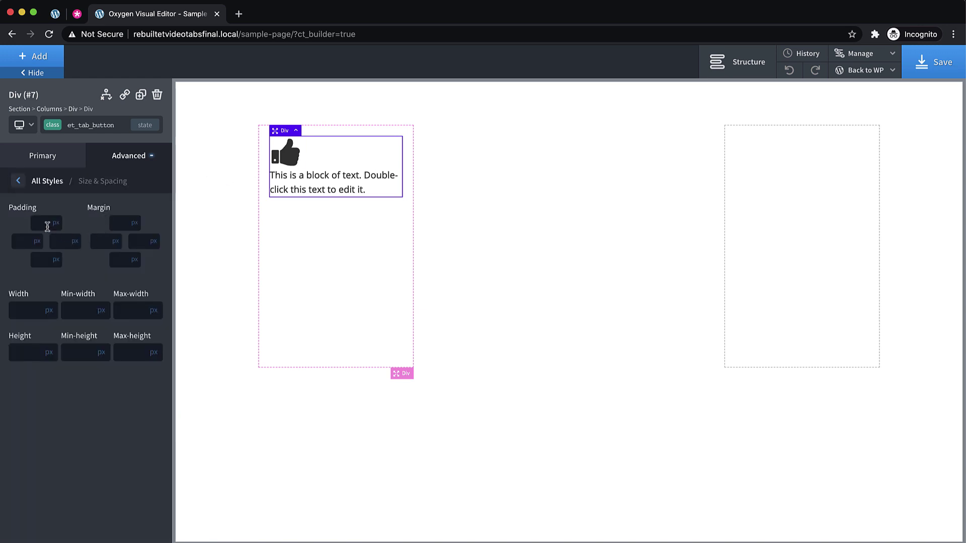
text(32)
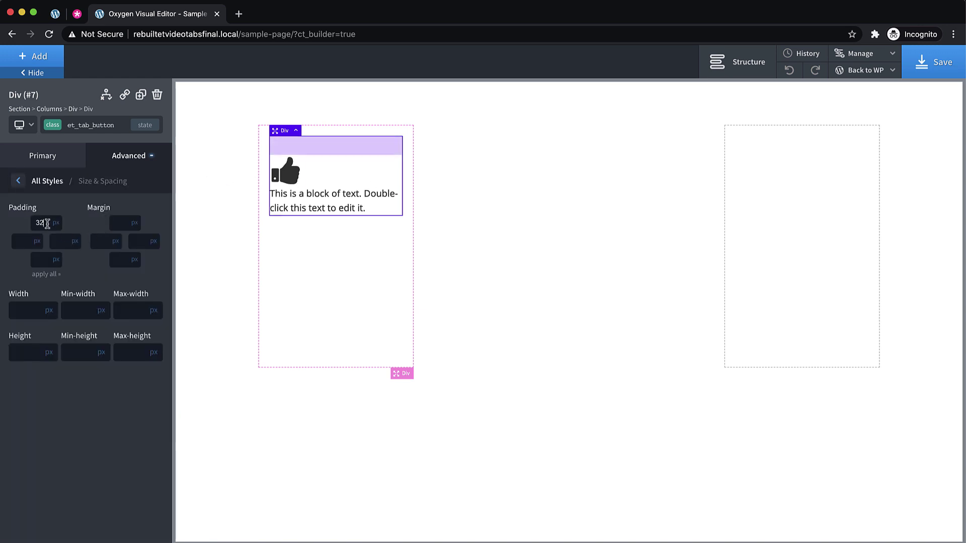
click(47, 275)
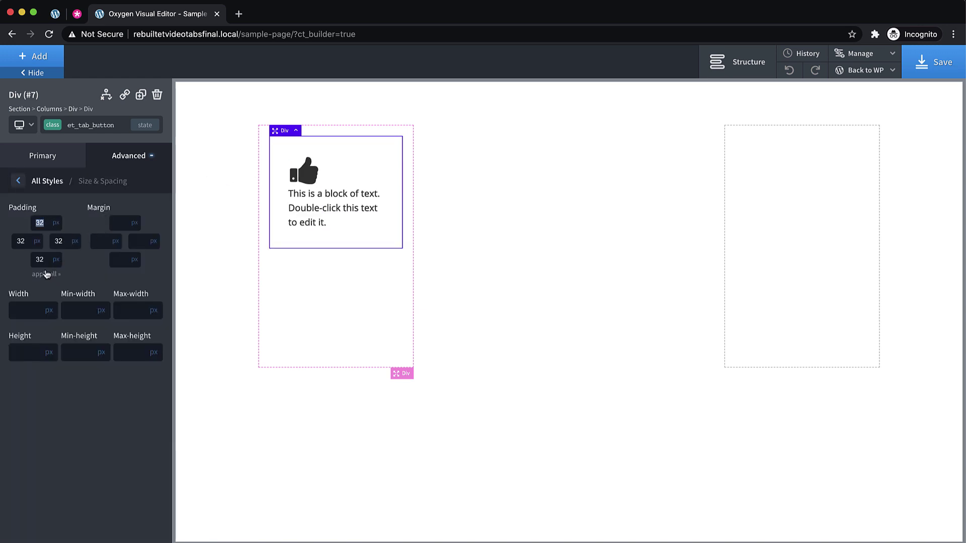
double_click(26, 241)
click(76, 14)
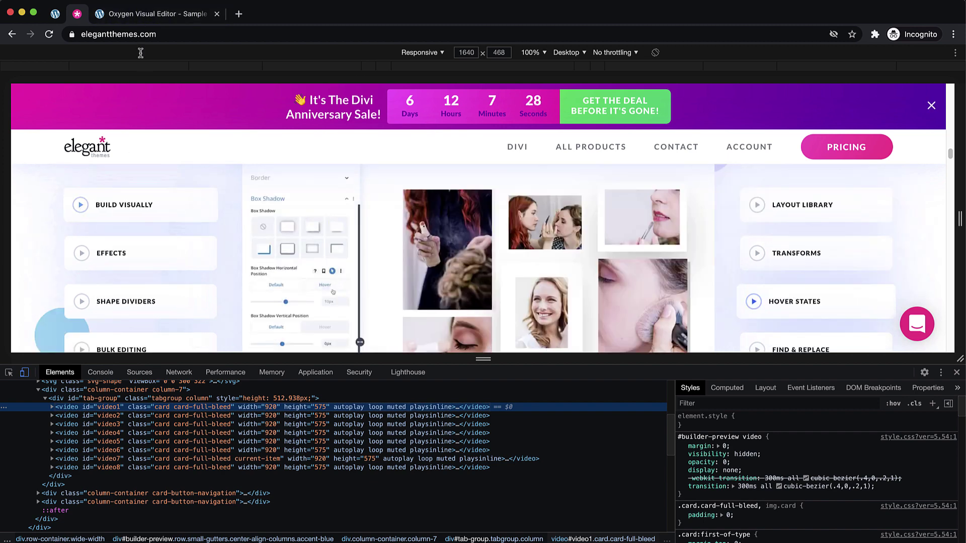
click(146, 14)
double_click(46, 223)
text(8)
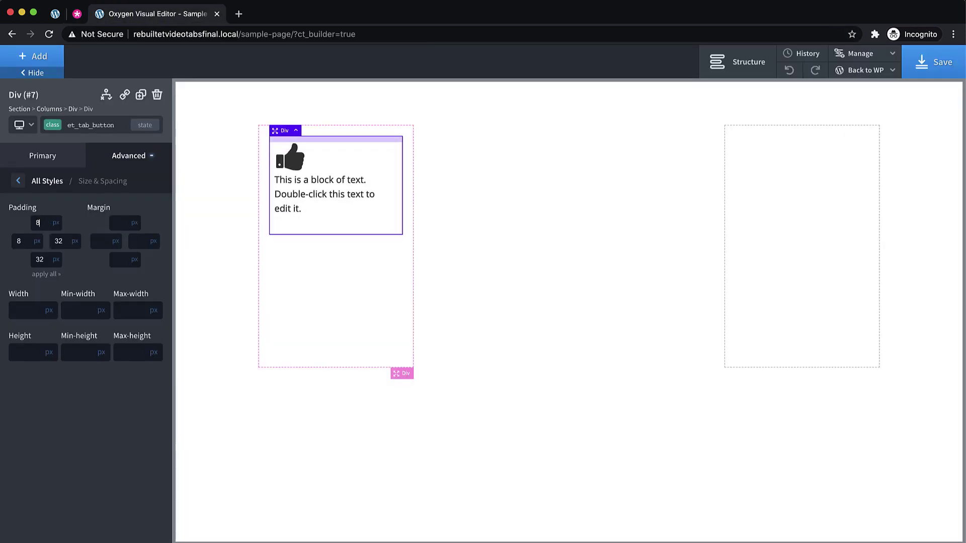
click(46, 275)
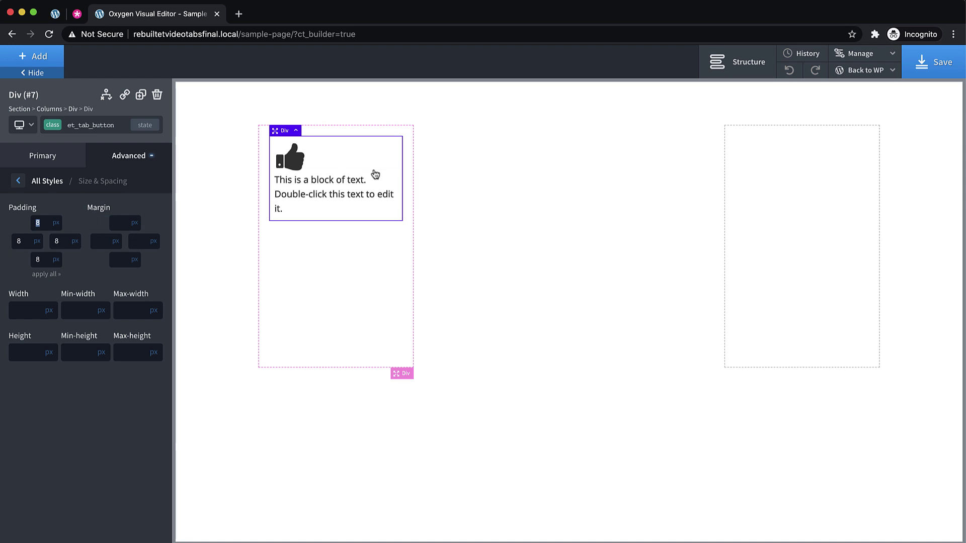
Lay out the icon and label horizontally and add the et_transition class to the div.
click(35, 156)
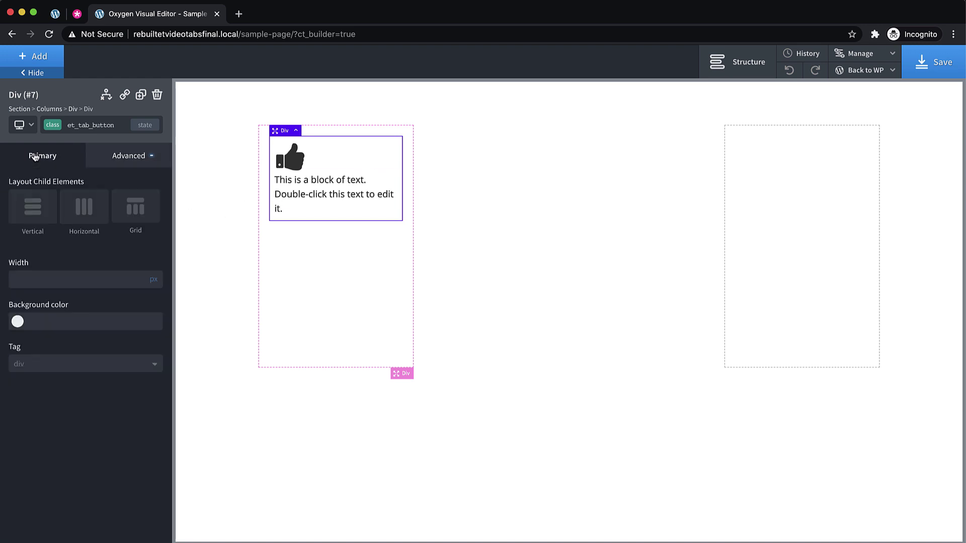
click(84, 216)
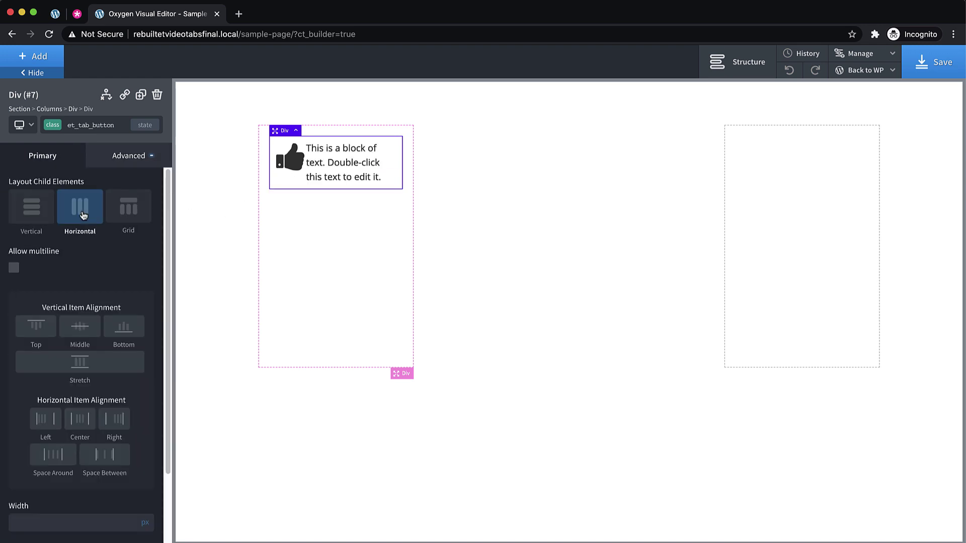
click(98, 127)
text(et)
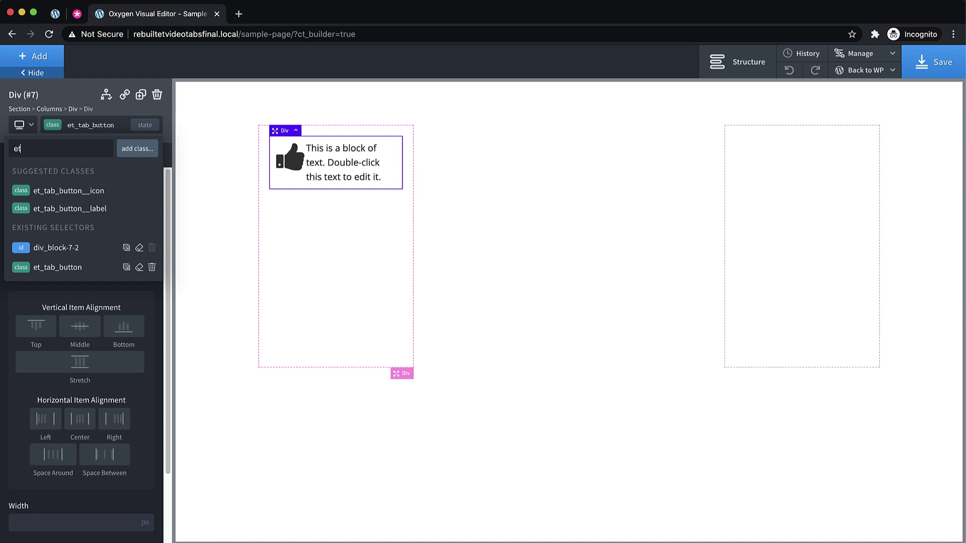
text(_transition)
key(Return)
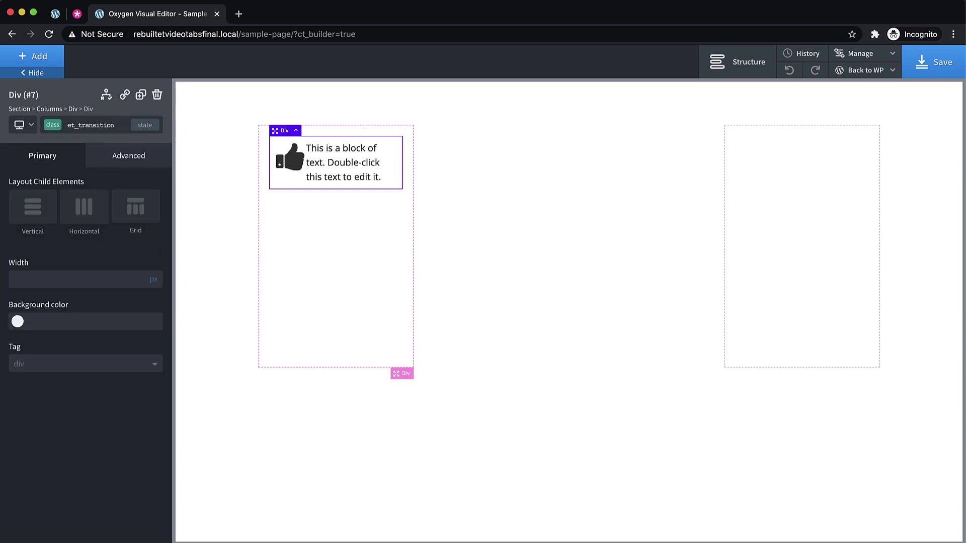
Give the div a 0.4 s ease-in-out transition.
click(139, 155)
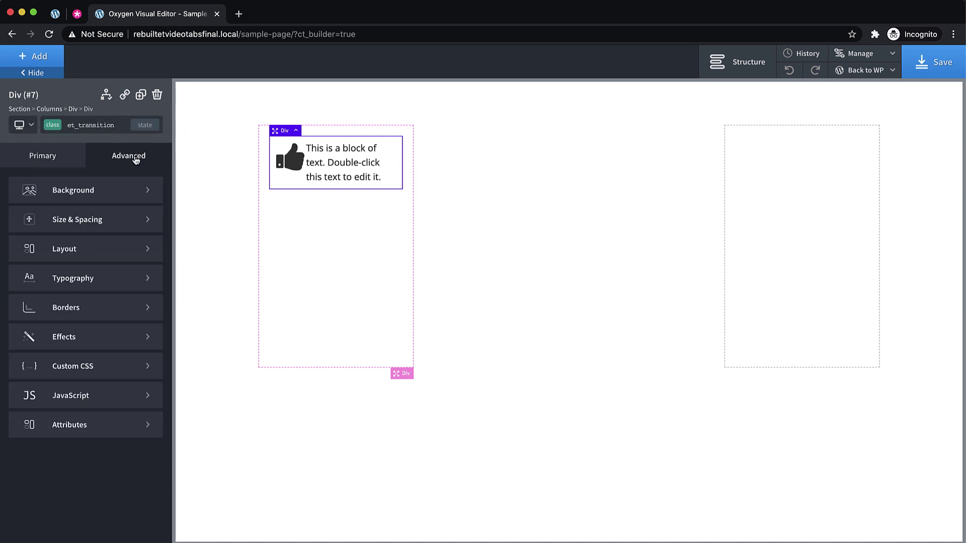
click(85, 335)
click(100, 282)
click(22, 225)
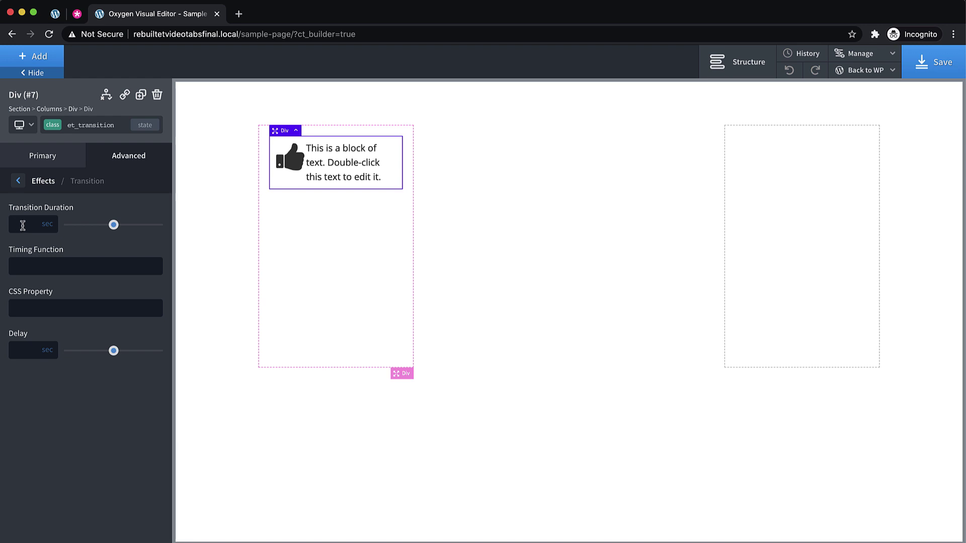
text(0.4)
text(ease-in-out)
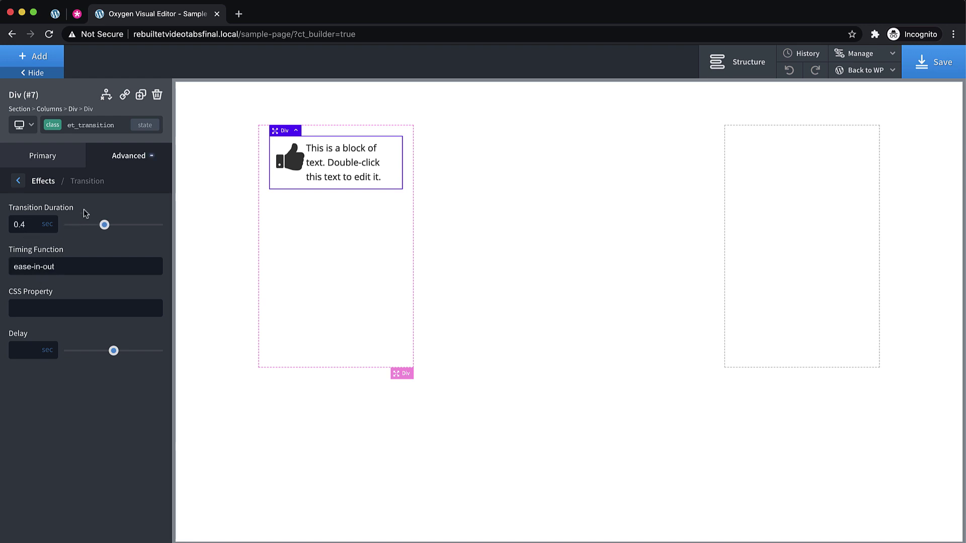
click(55, 127)
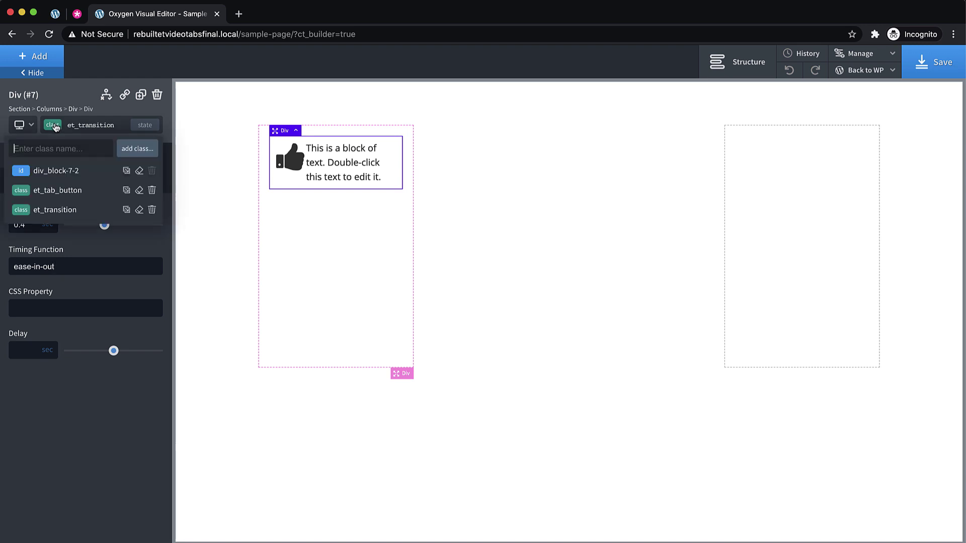
Give et_tab_button a dark blue box shadow colour.
click(55, 191)
click(132, 160)
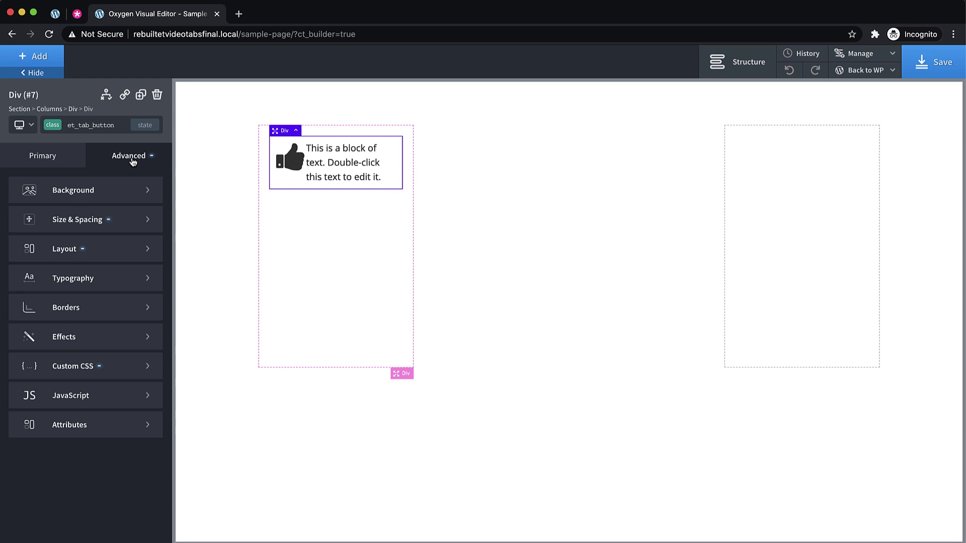
click(97, 328)
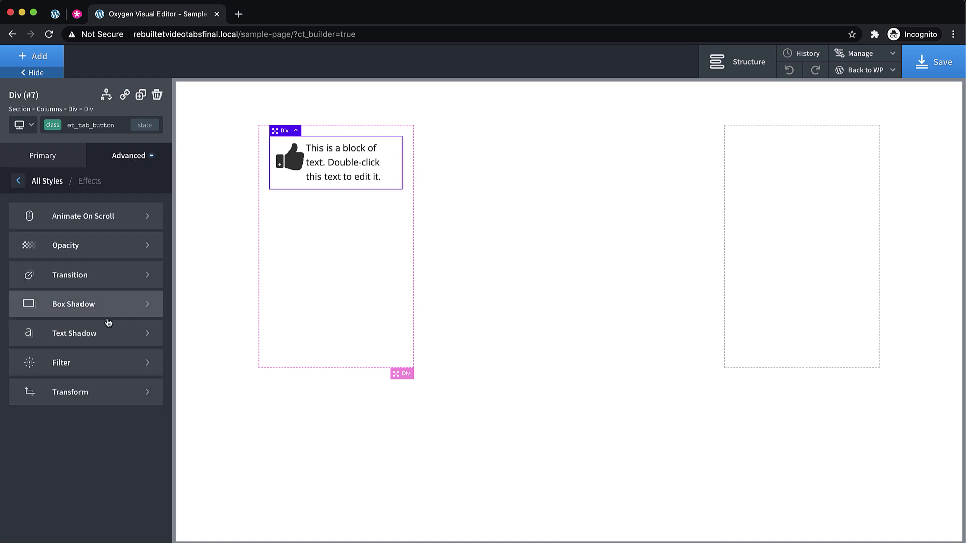
click(113, 302)
click(18, 258)
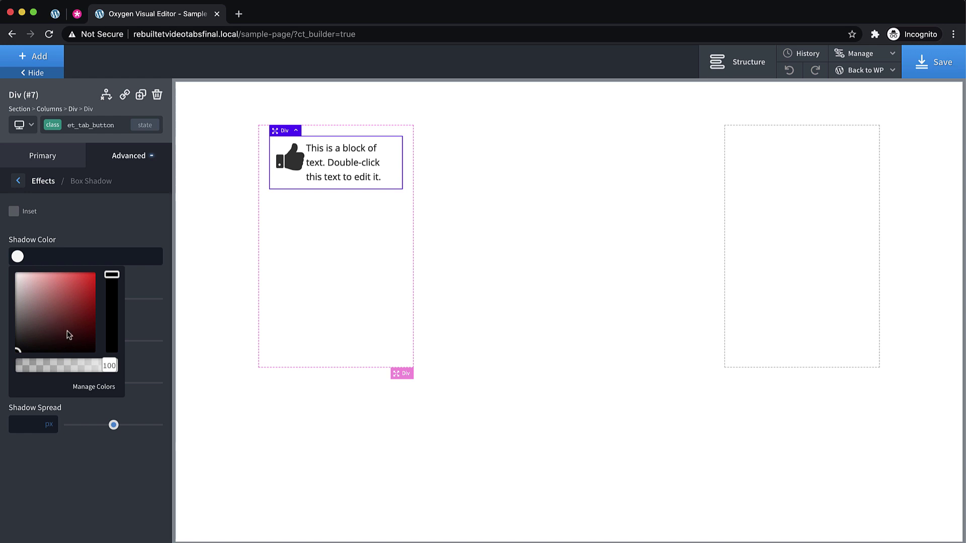
click(41, 321)
drag(111, 309, 110, 333)
drag(48, 318, 52, 324)
drag(109, 366, 71, 371)
click(122, 235)
Set the shadow offsets to 0, spread to -10 and blur to 29 px.
click(112, 300)
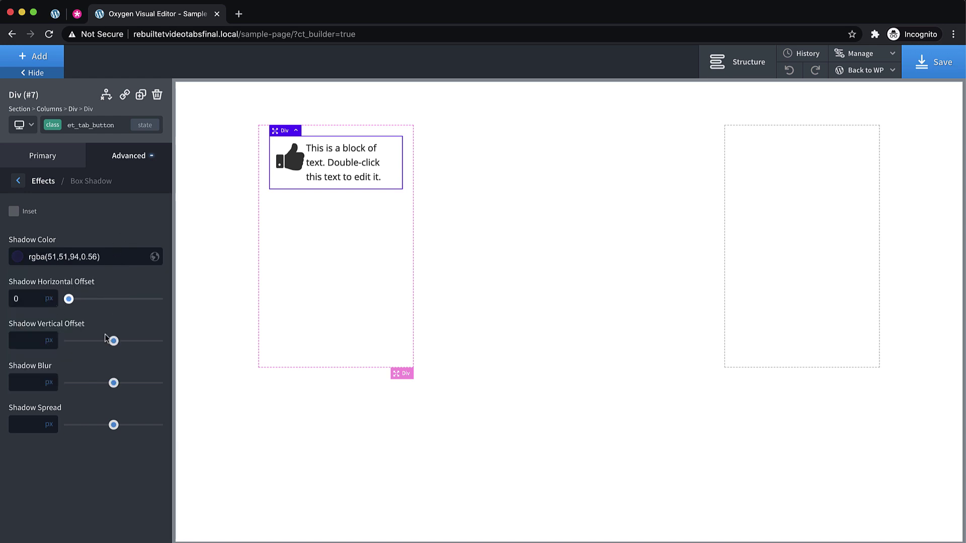
drag(113, 341, 68, 341)
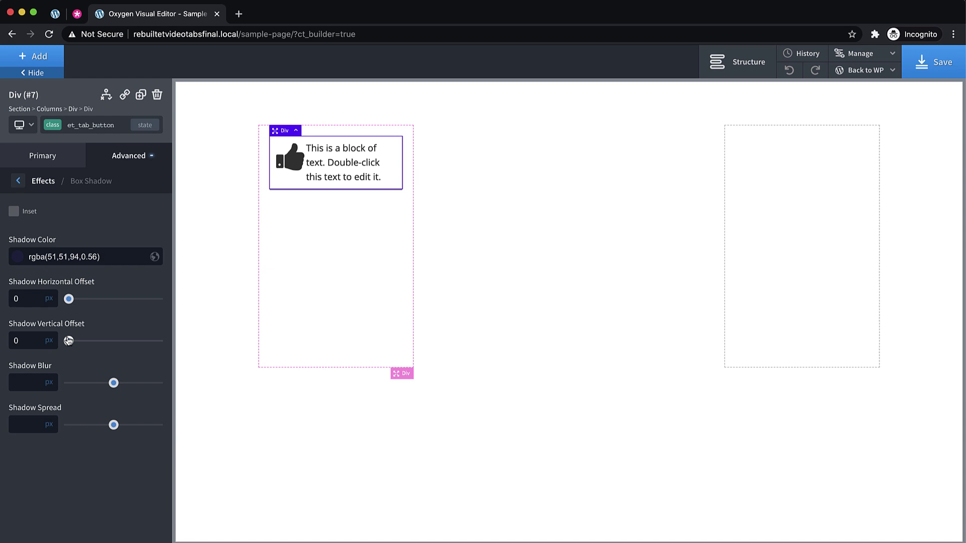
drag(114, 383, 93, 384)
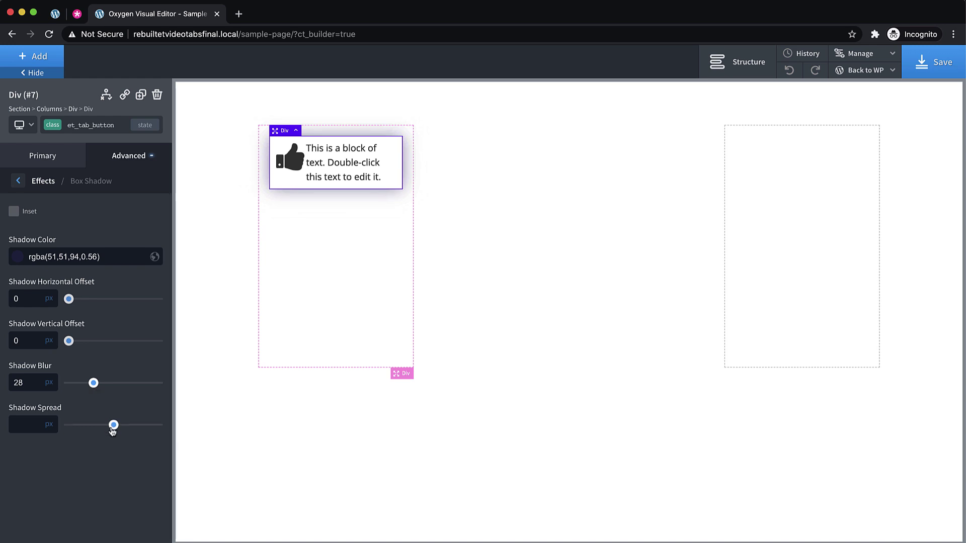
drag(113, 425, 49, 426)
double_click(24, 424)
text(-10)
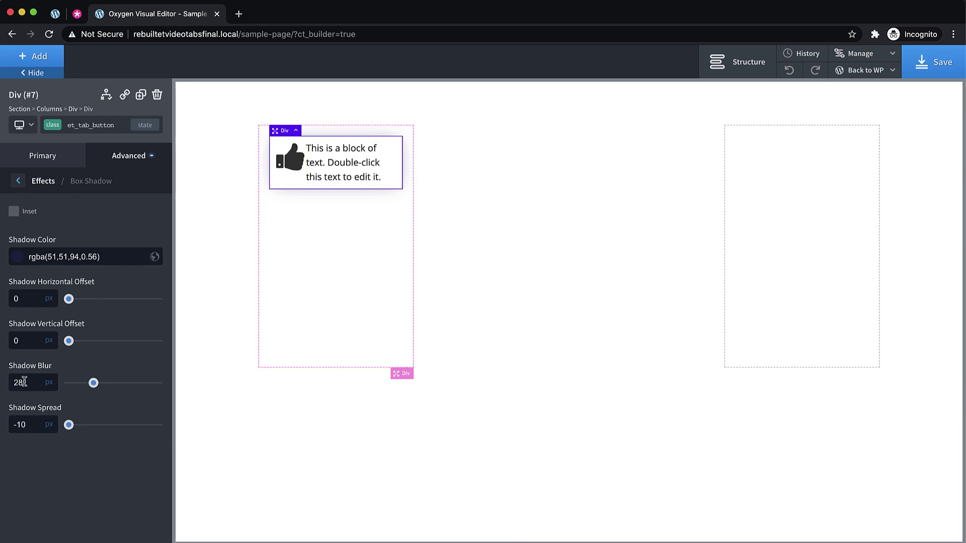
mouse_move(93, 383)
mouse_down()
mouse_move(81, 385)
mouse_move(95, 385)
mouse_up()
Lower the shadow colour opacity to 0.37 and select its rgba value for copying.
click(22, 256)
drag(74, 365, 54, 366)
click(123, 248)
triple_click(122, 253)
key(super+c)
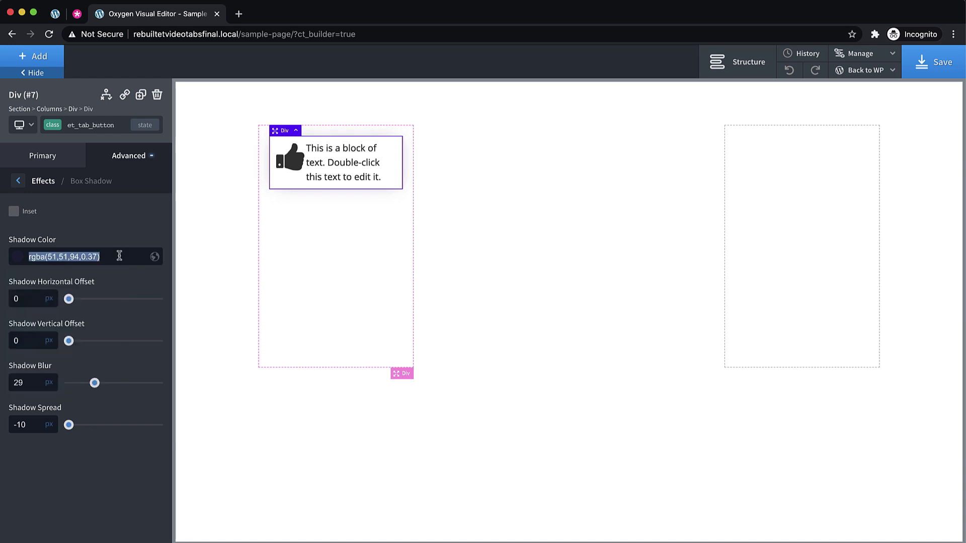
In the :hover state, paste the shadow colour and raise its opacity to 0.62.
click(145, 125)
click(69, 166)
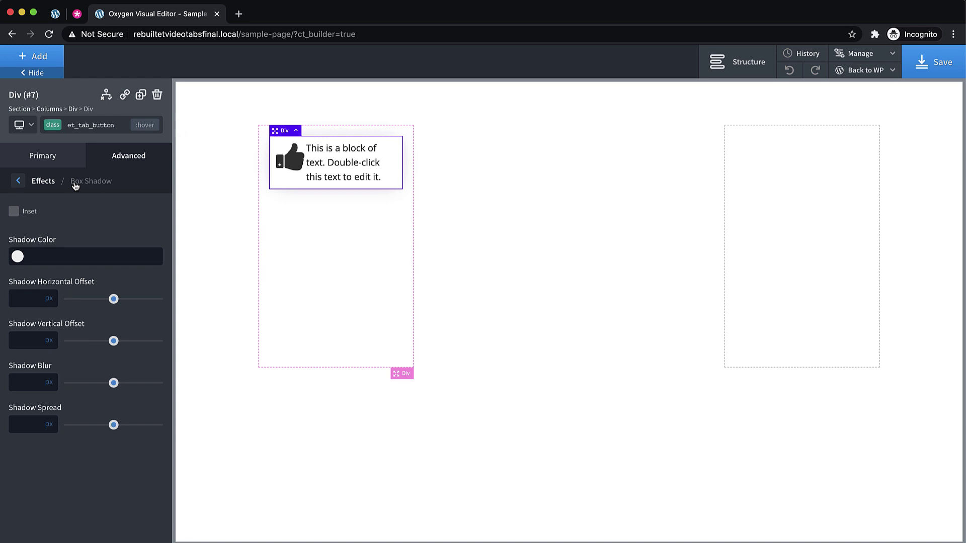
key(super+v)
click(20, 257)
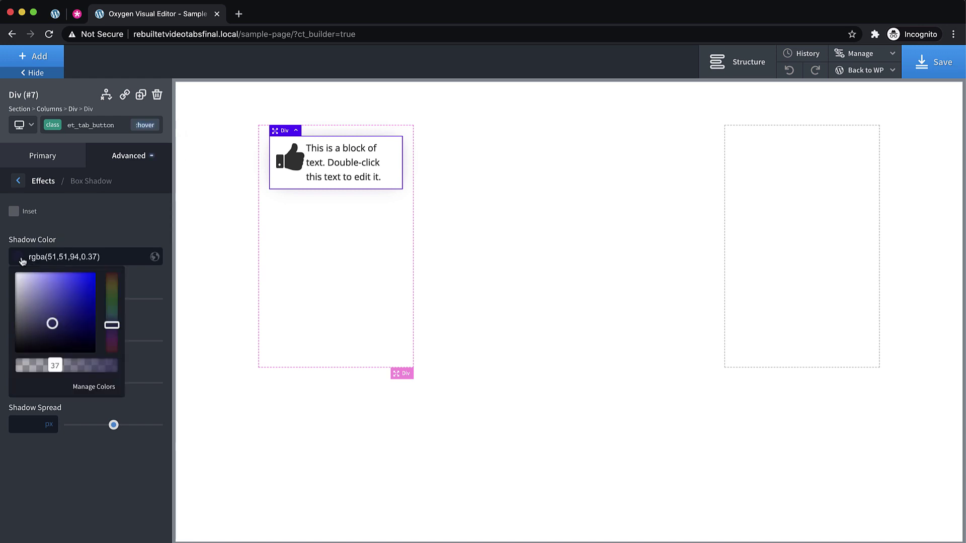
drag(55, 368, 79, 367)
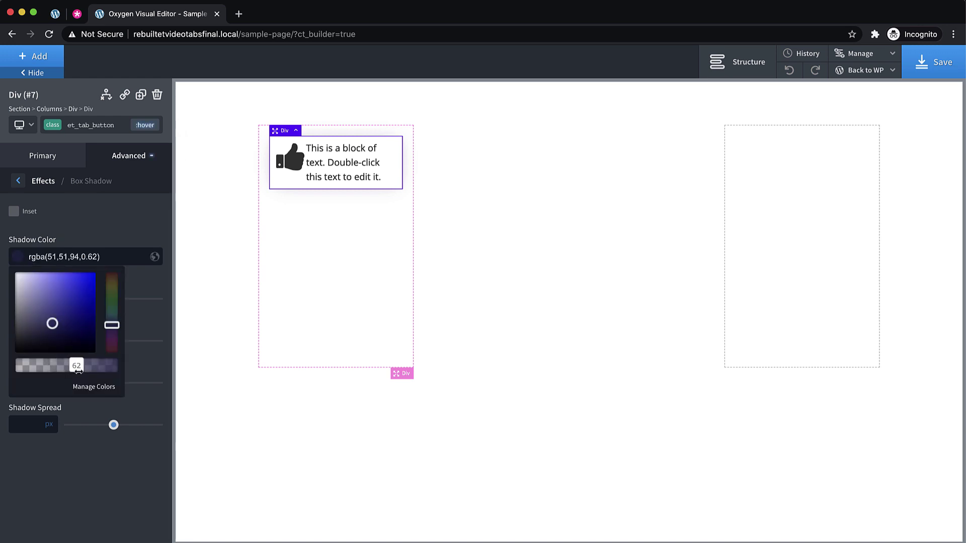
click(113, 236)
Set hover shadow offsets to 0, spread -10, blur 38 px, then return to the original state.
drag(114, 299, 69, 299)
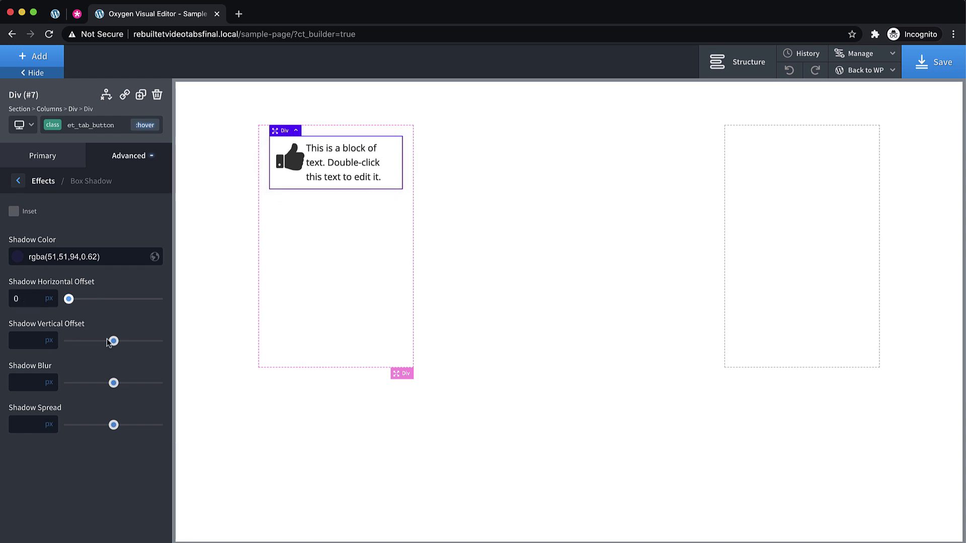
drag(114, 341, 69, 341)
drag(114, 382, 88, 383)
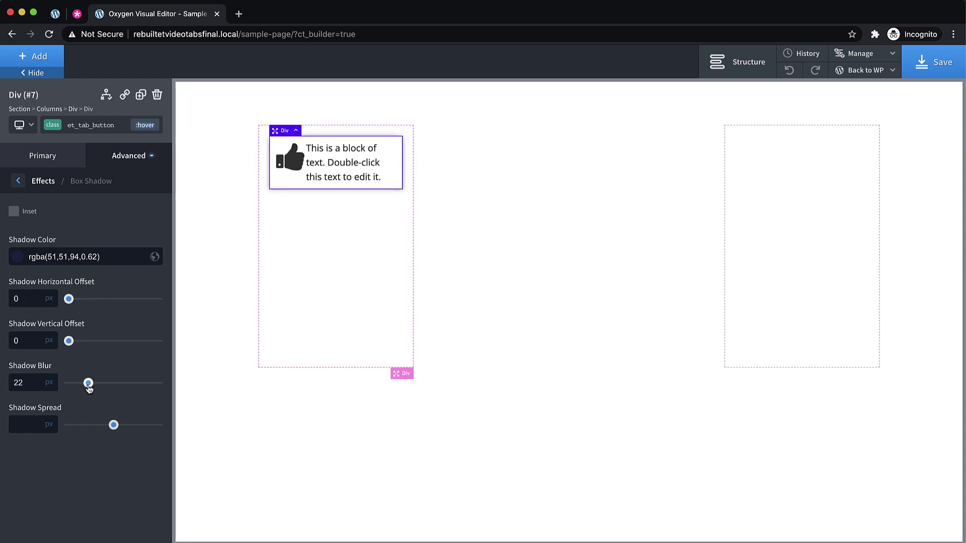
click(24, 427)
text(-)
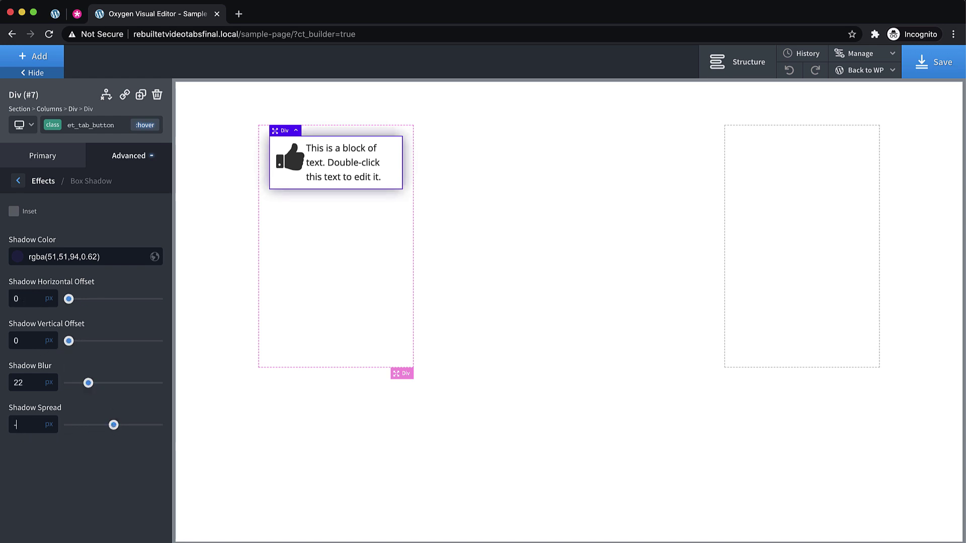
text(10)
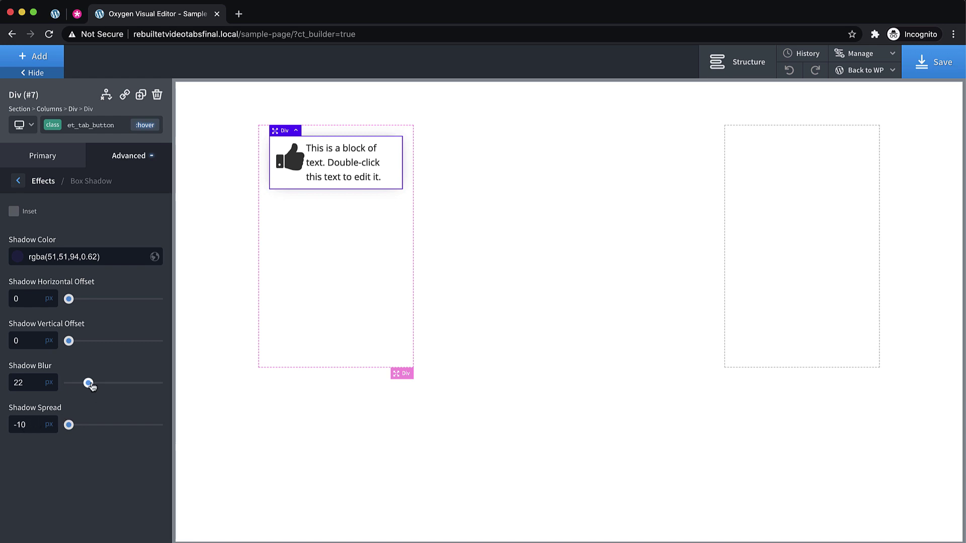
drag(88, 383, 102, 391)
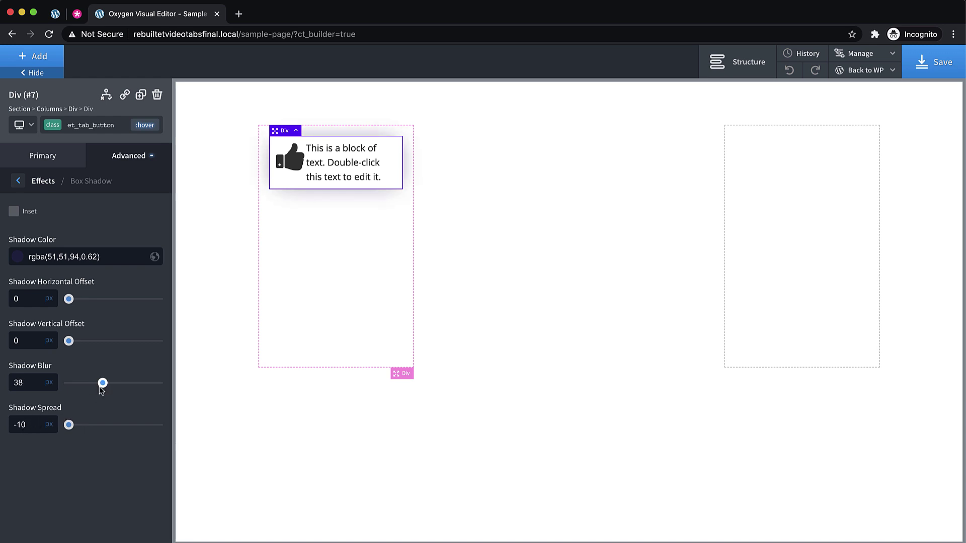
click(145, 125)
click(103, 142)
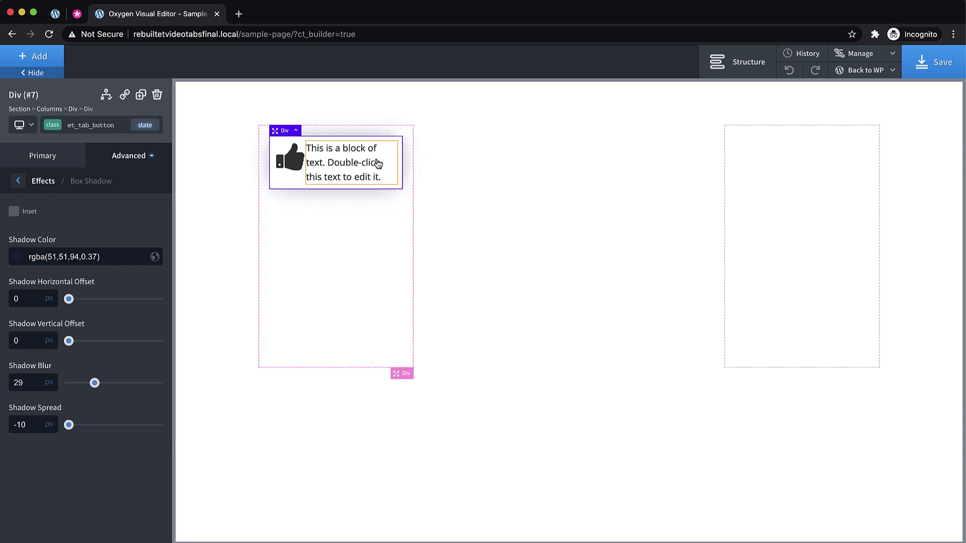
click(144, 125)
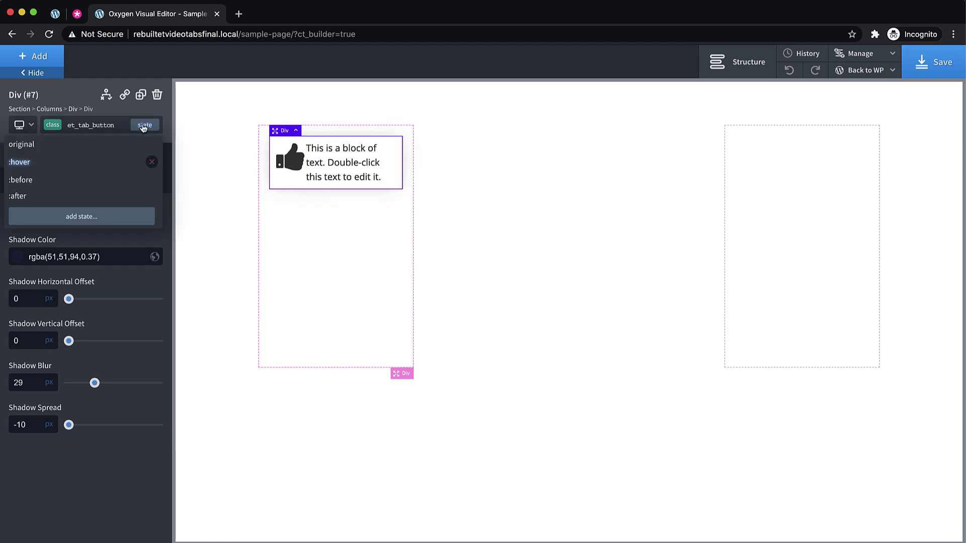
click(76, 14)
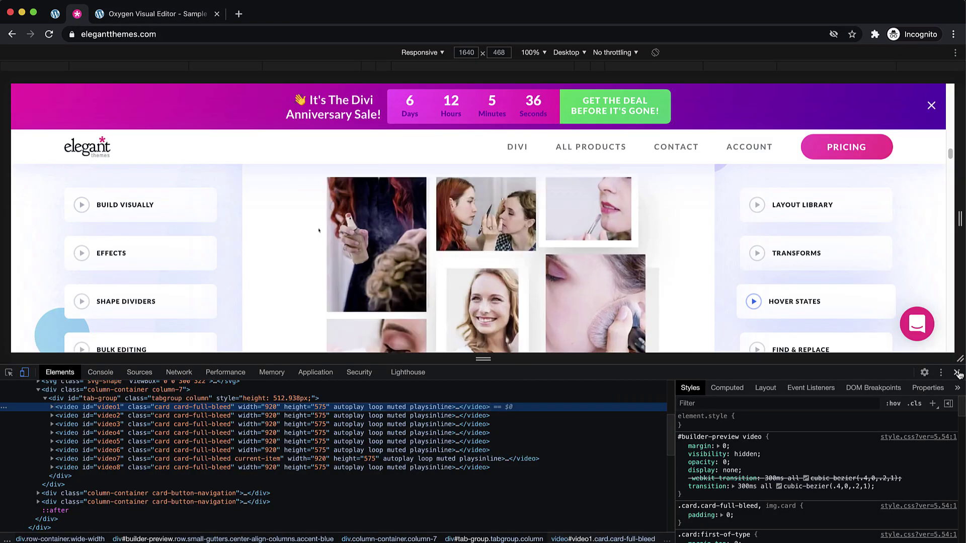
click(957, 373)
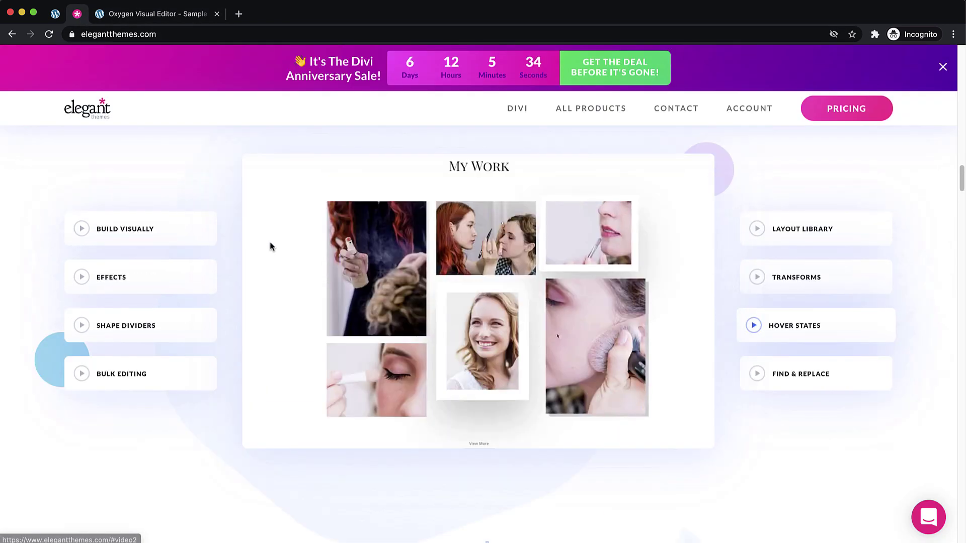
click(166, 230)
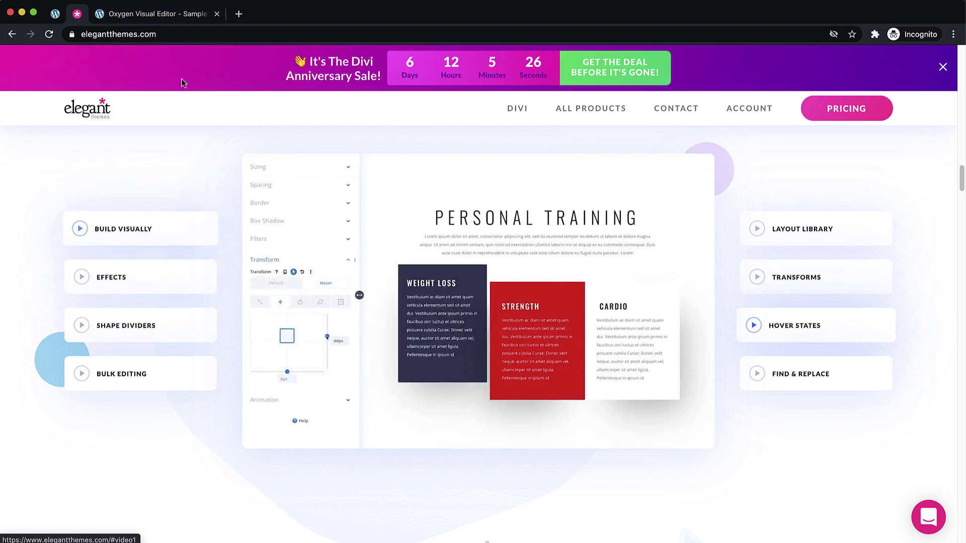
click(167, 9)
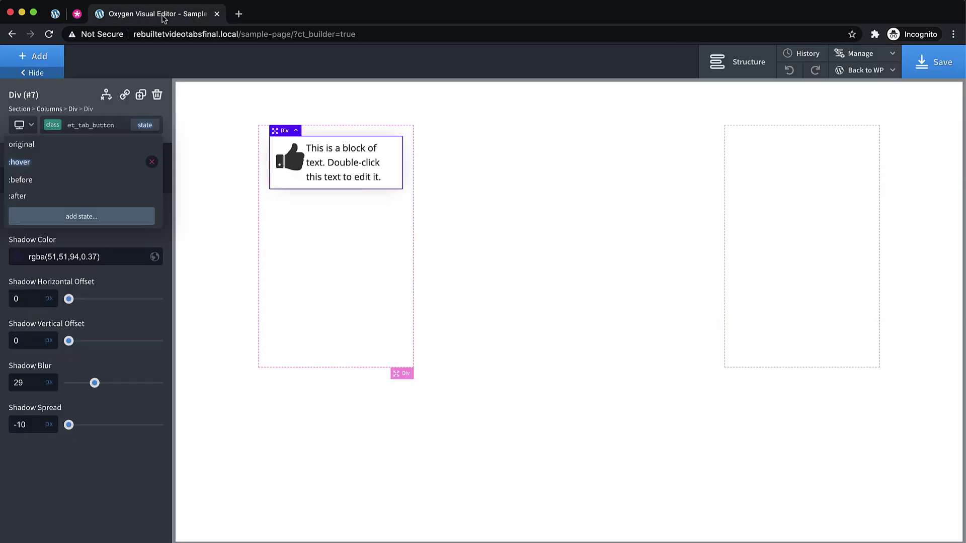
Add a scale transform to the button's :hover state.
click(80, 169)
click(107, 161)
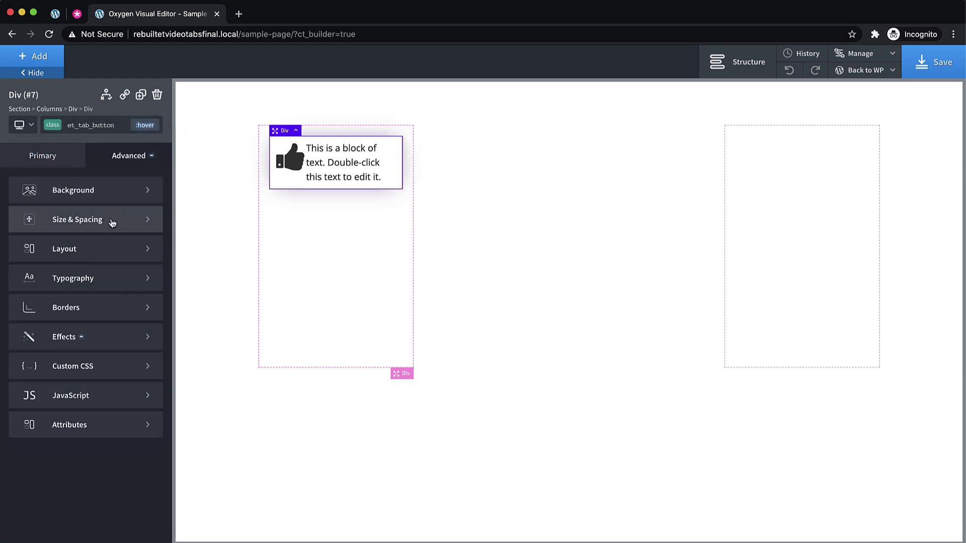
click(87, 342)
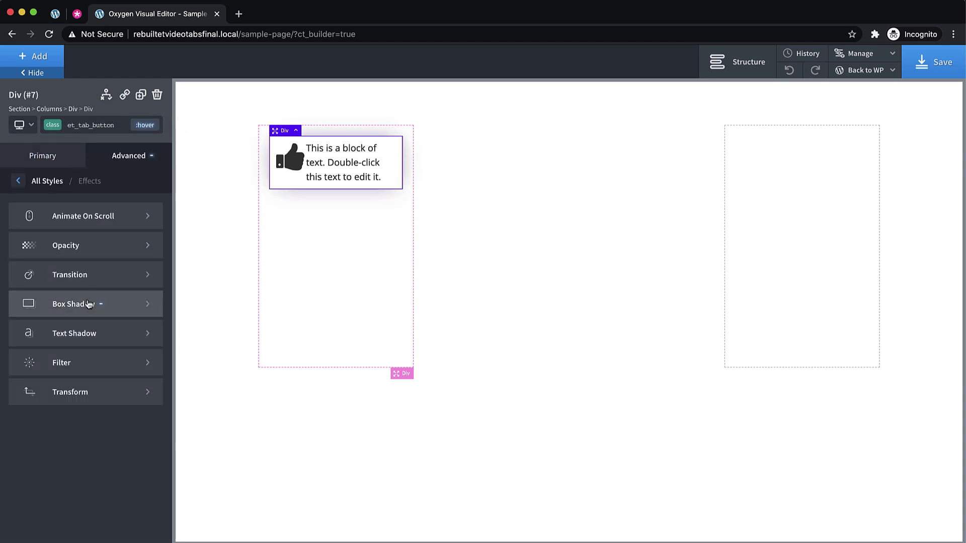
click(76, 392)
click(50, 215)
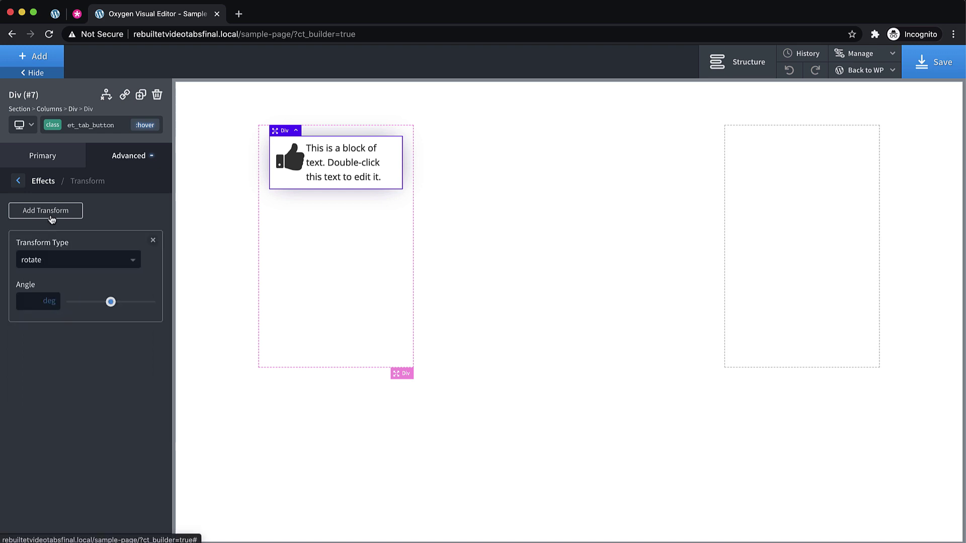
click(45, 257)
click(36, 392)
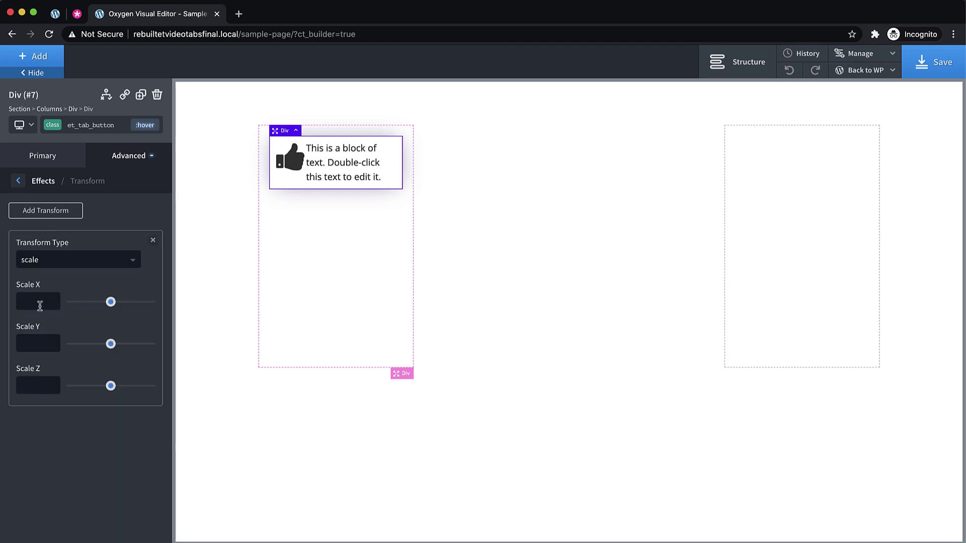
Set the scale to 1.1 on X and Y and 1 on Z, and save the page.
text(1.1)
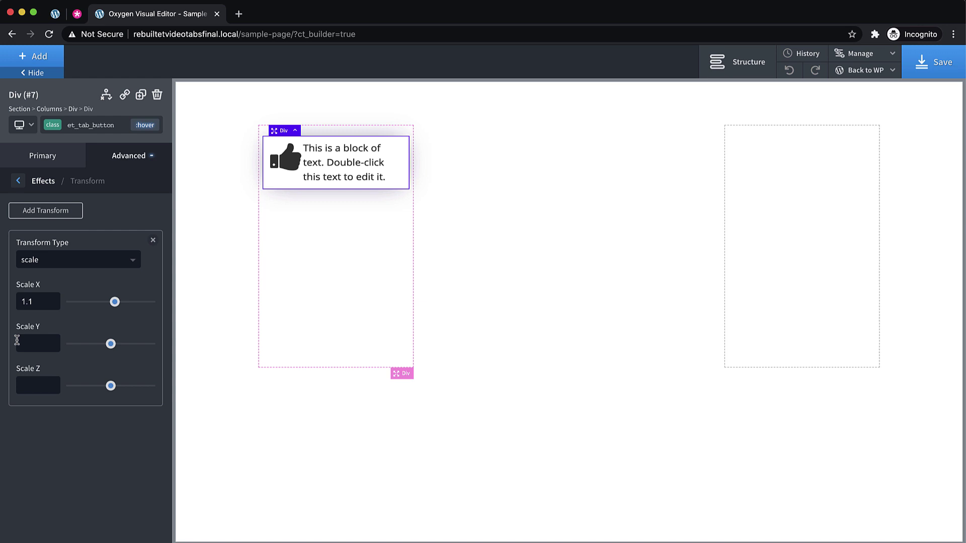
click(31, 340)
text(1.1)
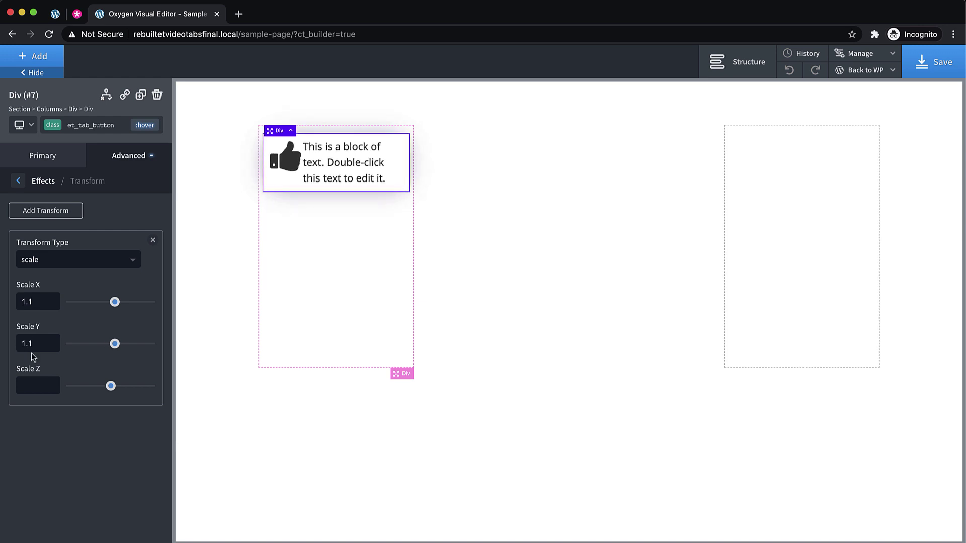
click(37, 388)
text(1)
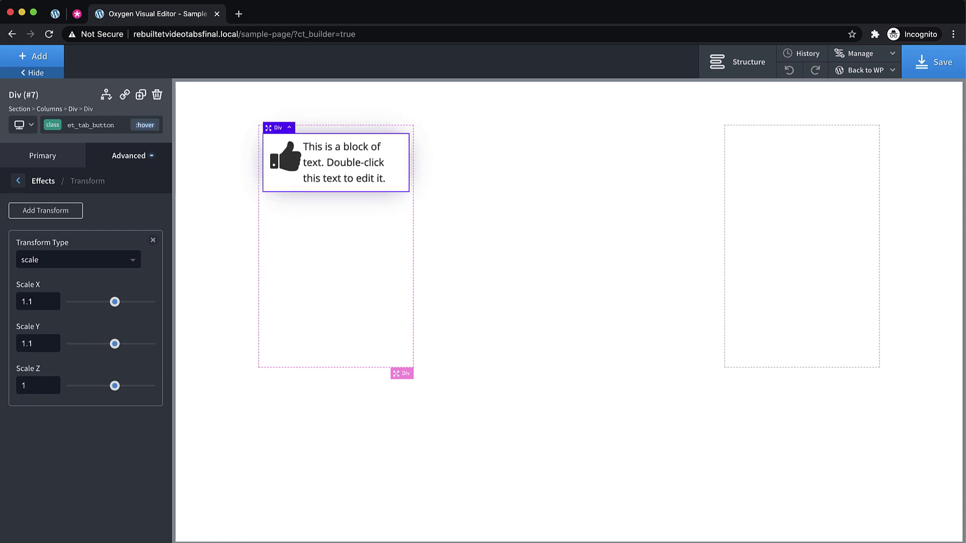
click(939, 69)
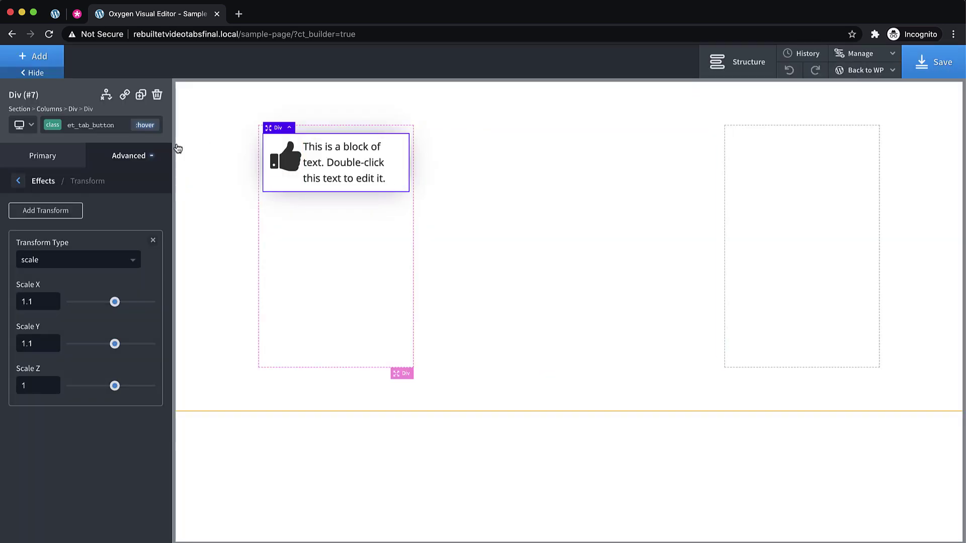
Back in the original state, replace the thumbs-up icon with play-circle-o.
click(145, 126)
click(114, 146)
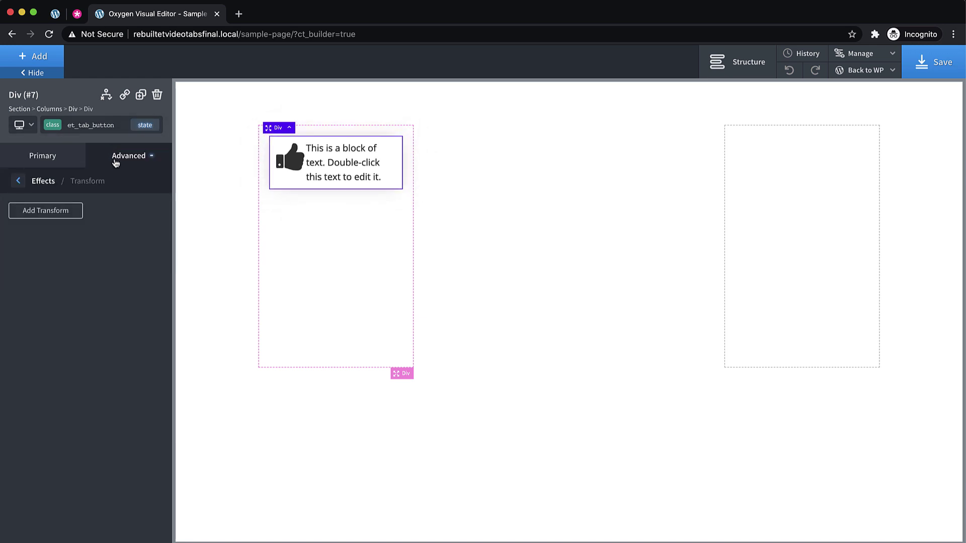
click(102, 162)
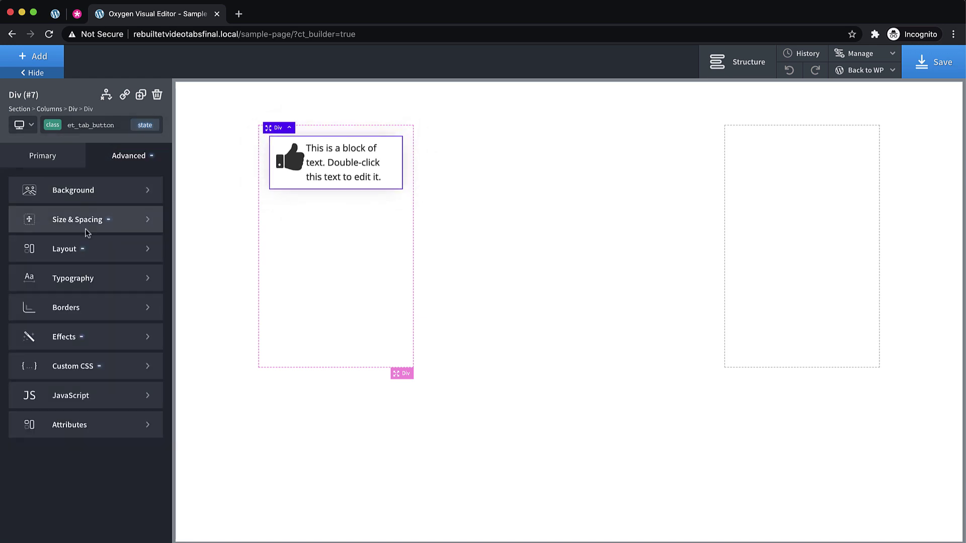
click(83, 309)
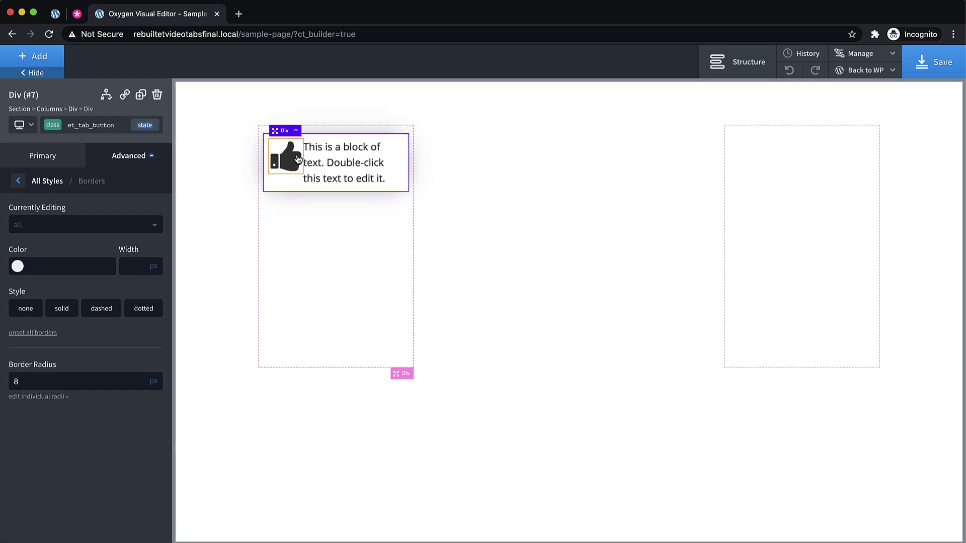
click(290, 157)
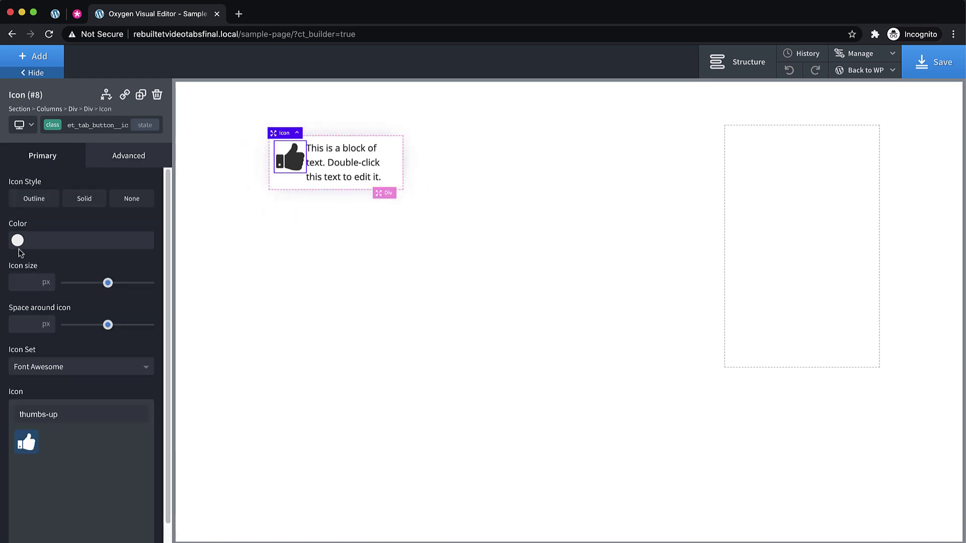
drag(67, 414, 2, 406)
text(play)
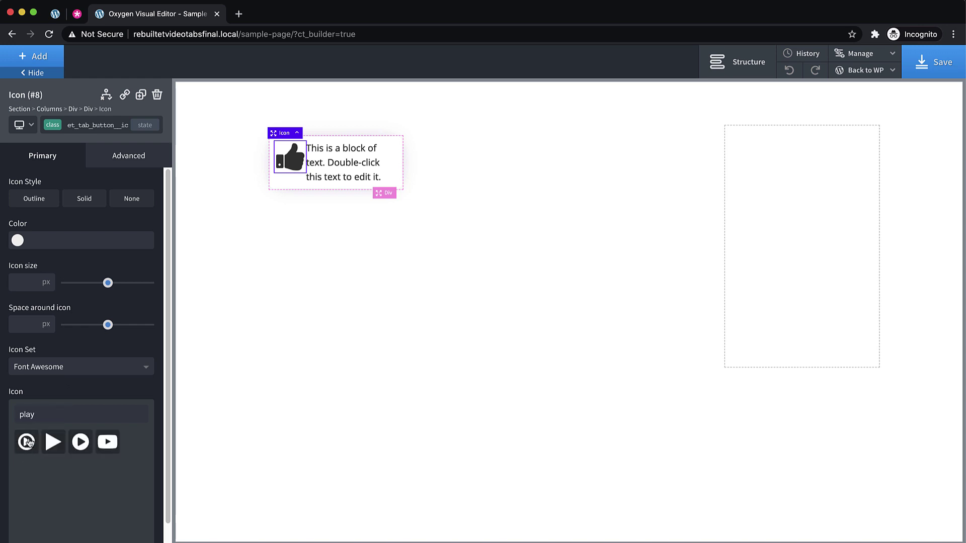
click(27, 441)
Colour the icon light grey #ced6db and start setting its size.
click(17, 239)
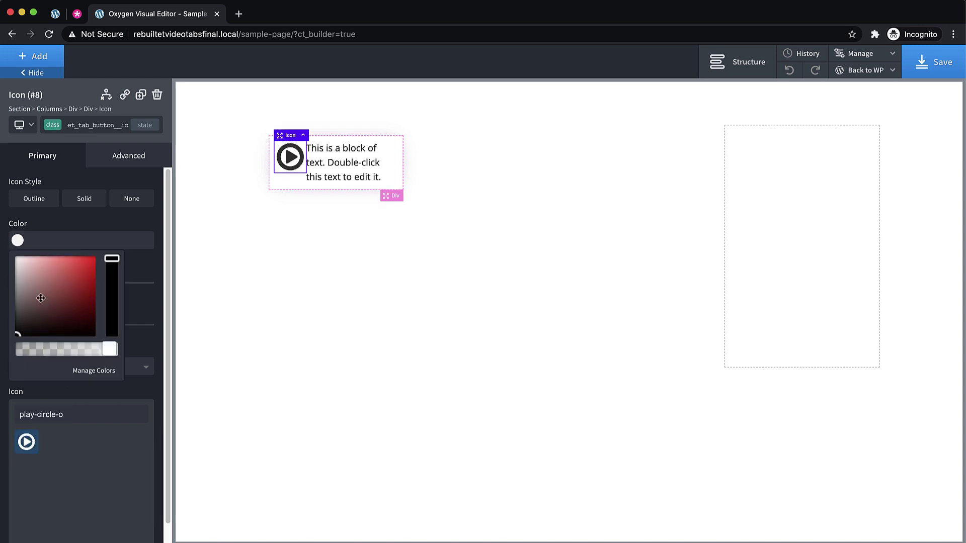
drag(41, 298, 20, 268)
drag(111, 292, 113, 304)
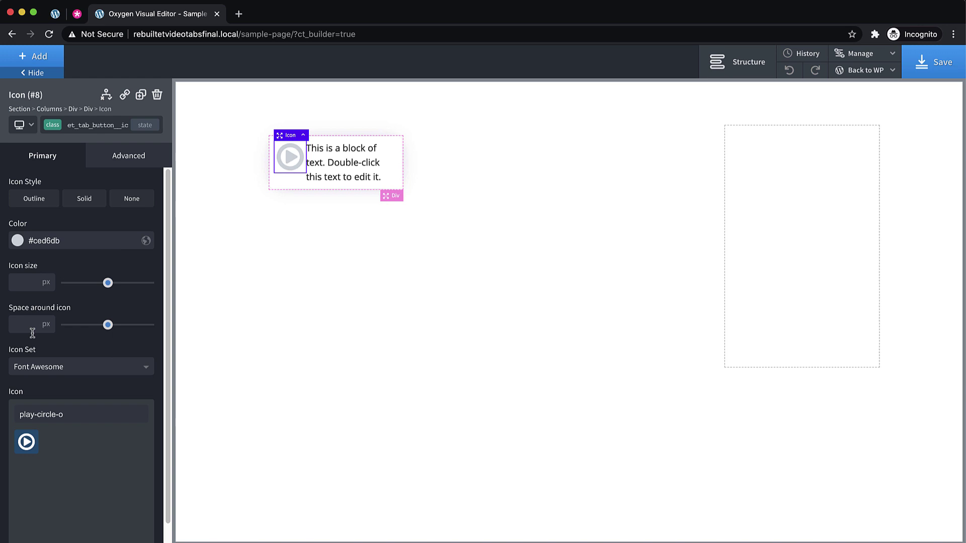
click(23, 282)
Set the icon size to 32 px and give the label weight 600 at 14 px.
text(32)
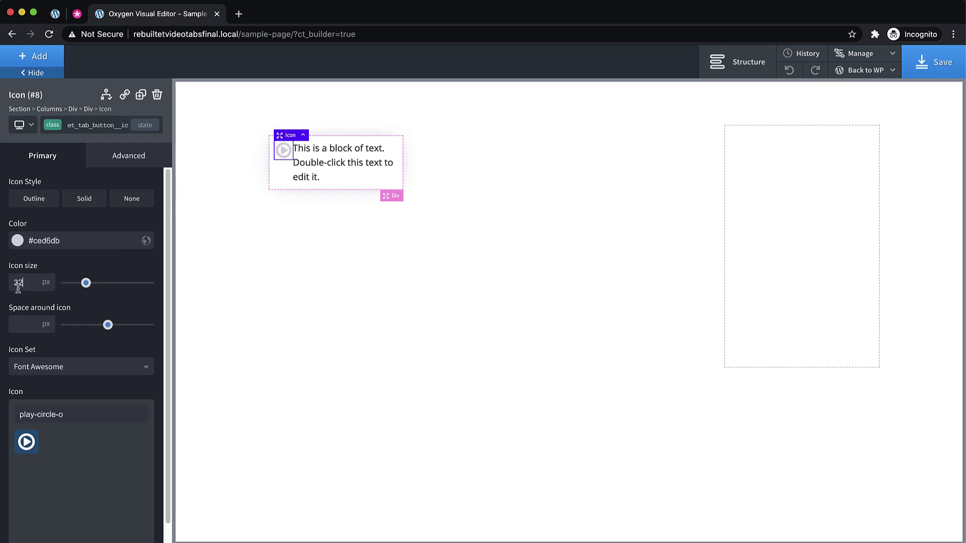
click(330, 162)
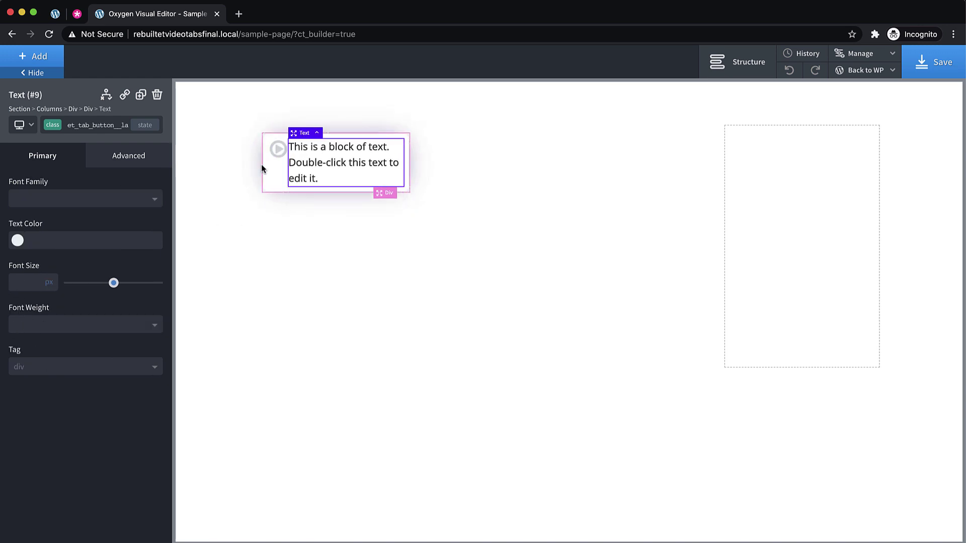
click(129, 160)
click(110, 276)
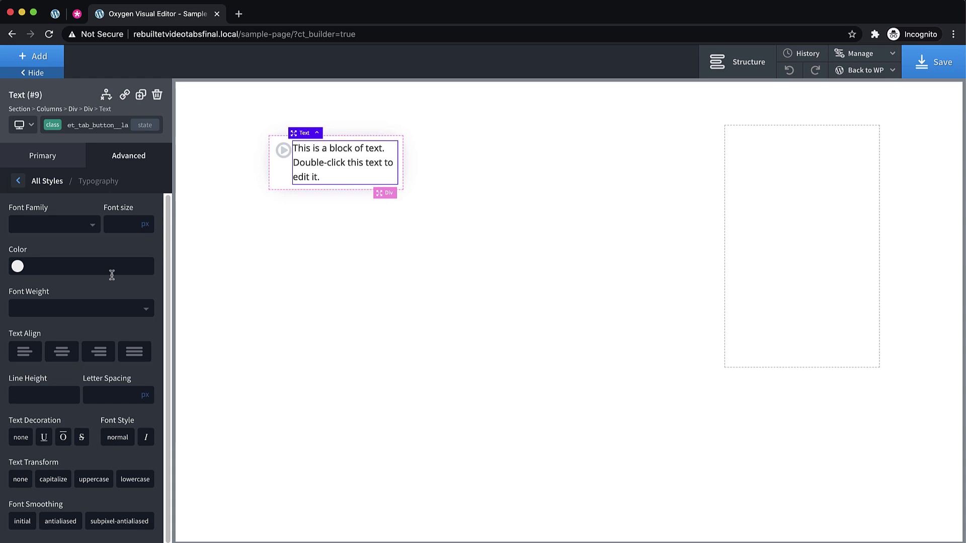
click(86, 306)
click(33, 426)
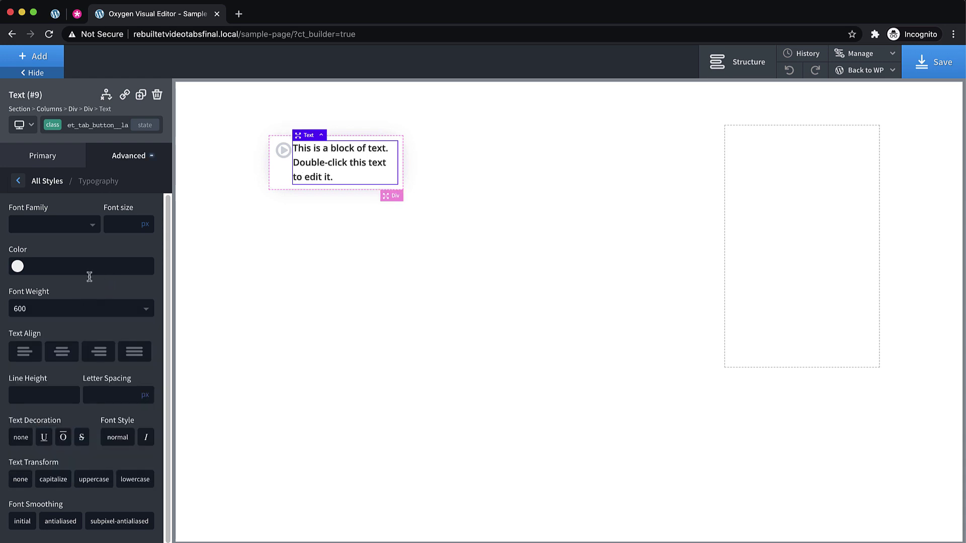
click(118, 223)
text(14)
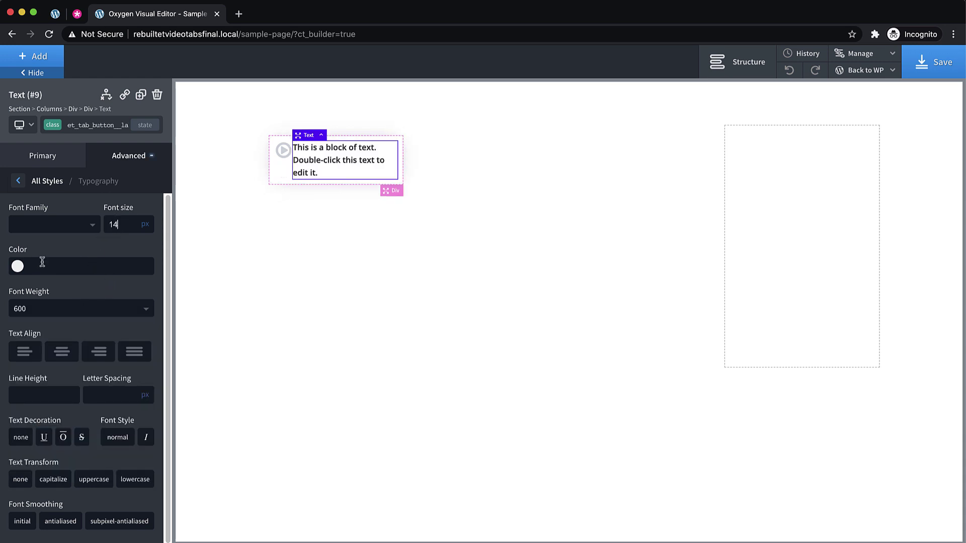
Make the label black, uppercase with 1 px letter spacing, reading 'Generic Label'.
click(18, 268)
click(18, 360)
click(116, 249)
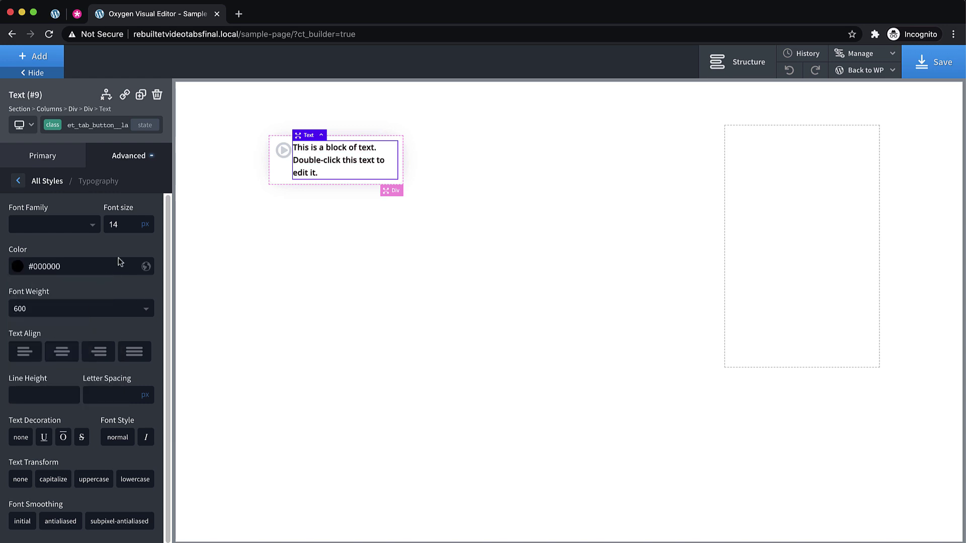
click(105, 390)
text(1)
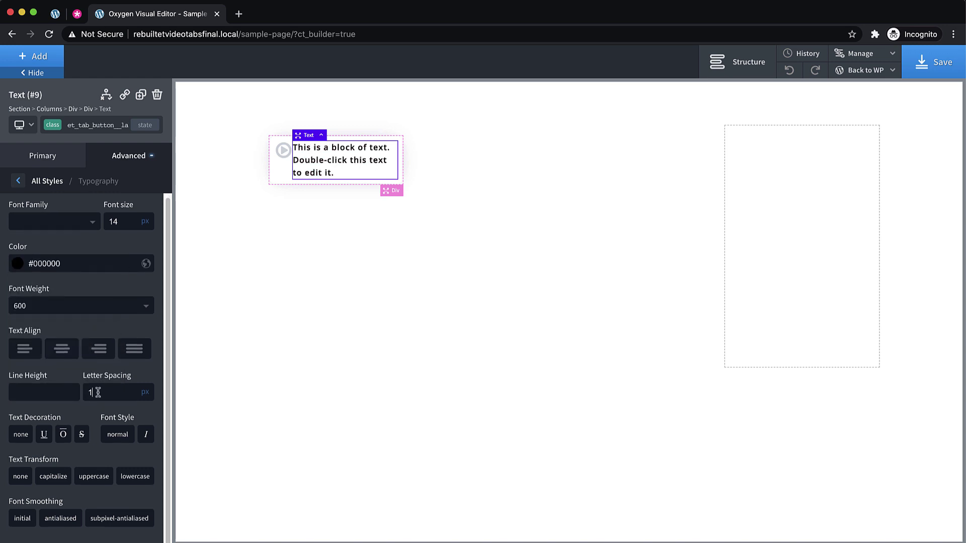
click(93, 477)
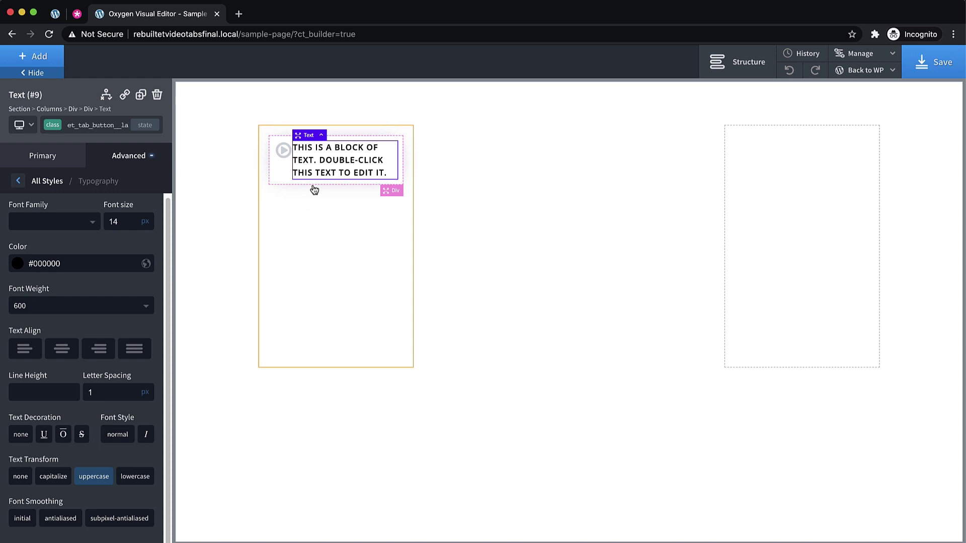
double_click(326, 167)
text(Generic Label)
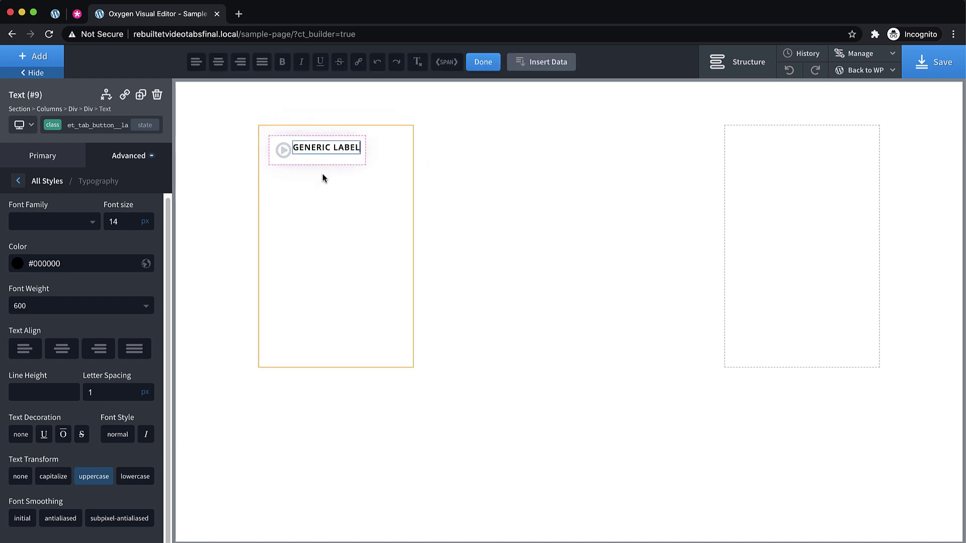
Vertically centre the icon and label, and give the label an 8 px left margin.
click(336, 159)
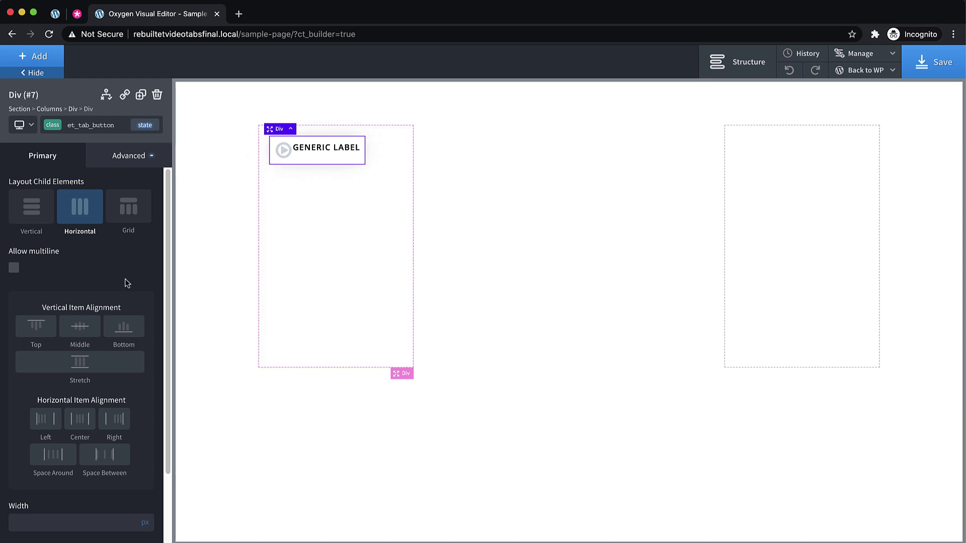
click(80, 327)
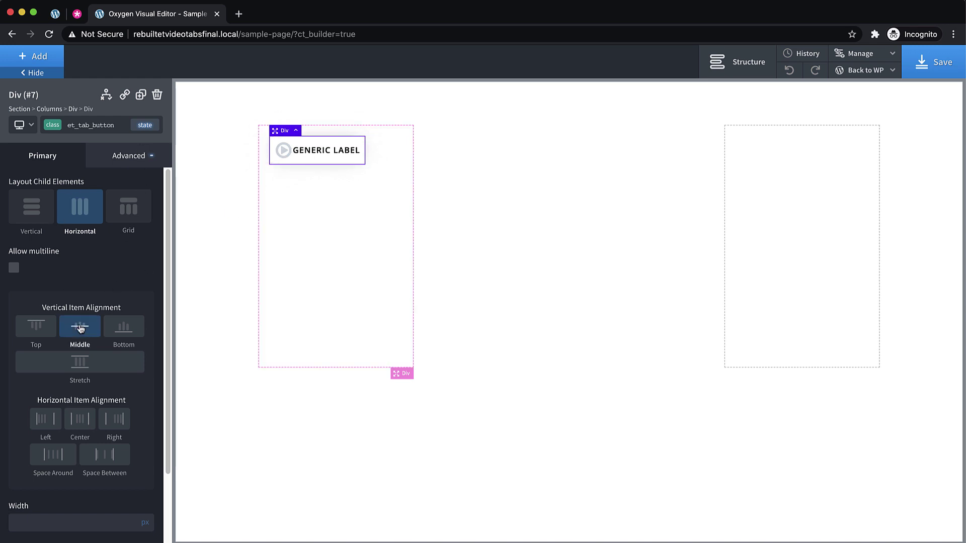
click(301, 153)
click(135, 160)
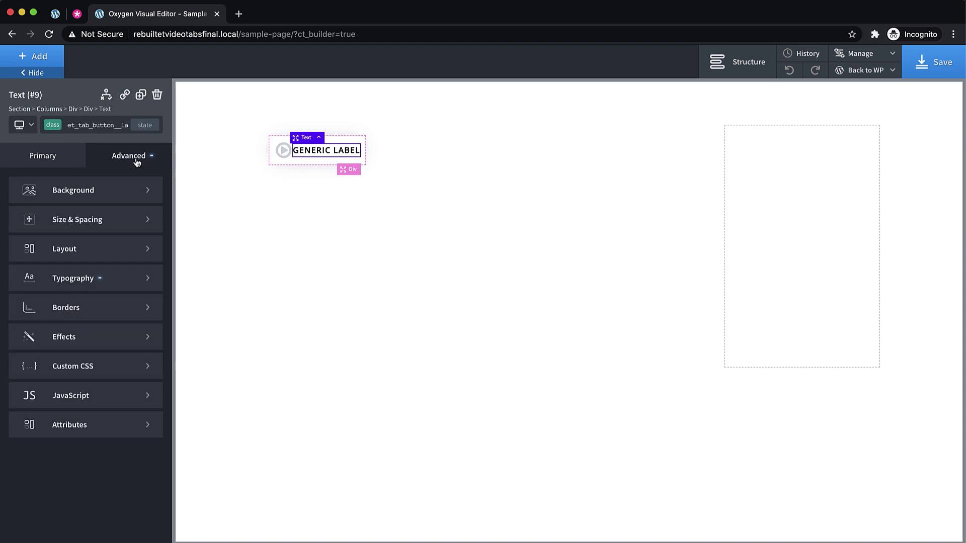
click(113, 218)
click(96, 244)
text(8)
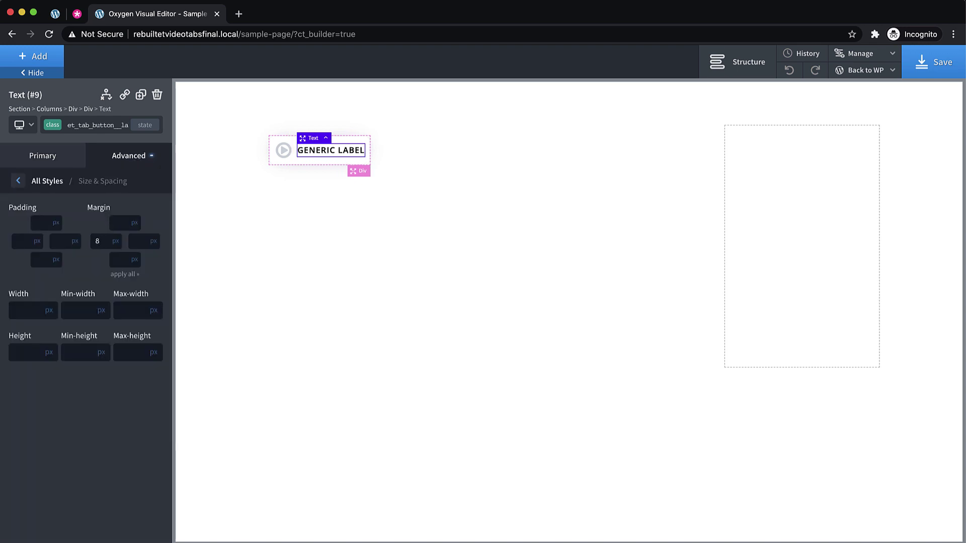
Set the tab button container's width to 100%.
click(365, 171)
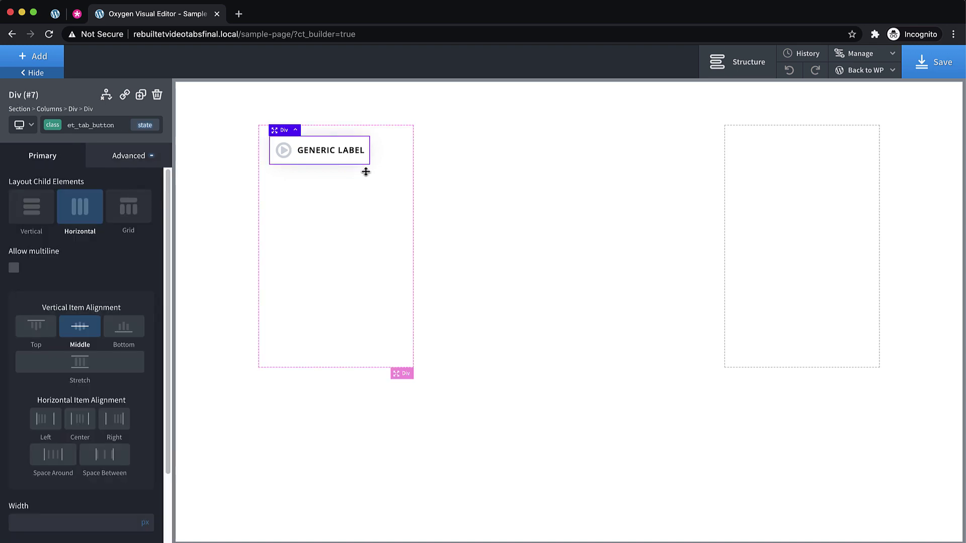
click(124, 157)
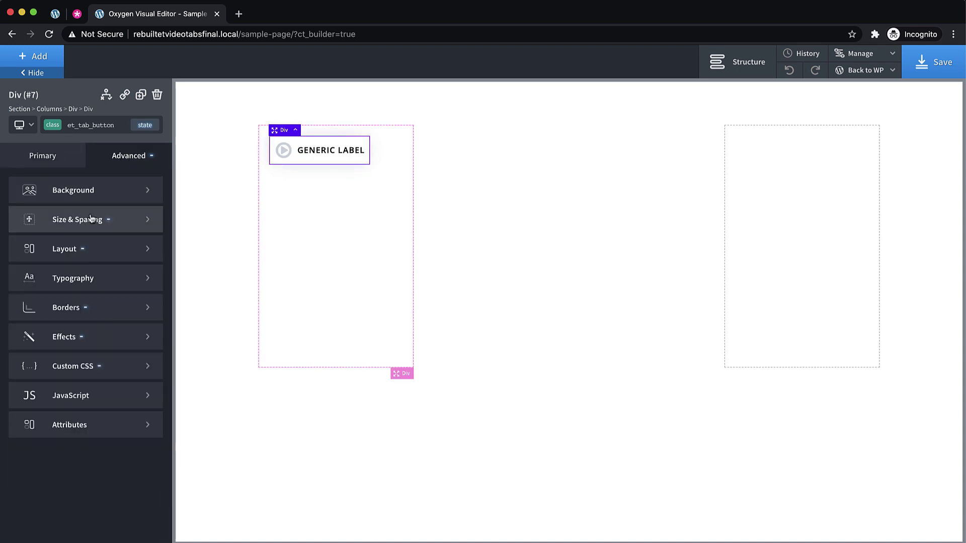
click(90, 219)
click(51, 311)
click(53, 304)
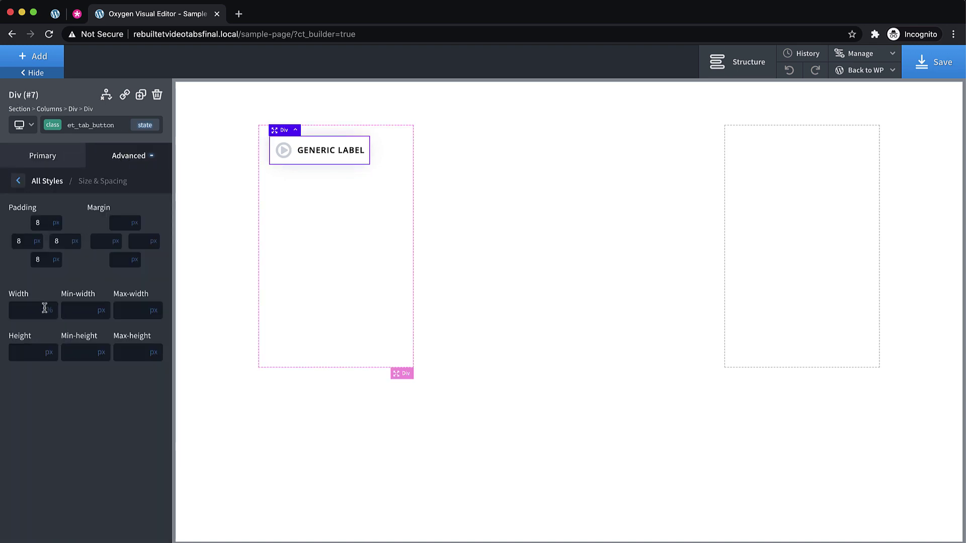
text(100)
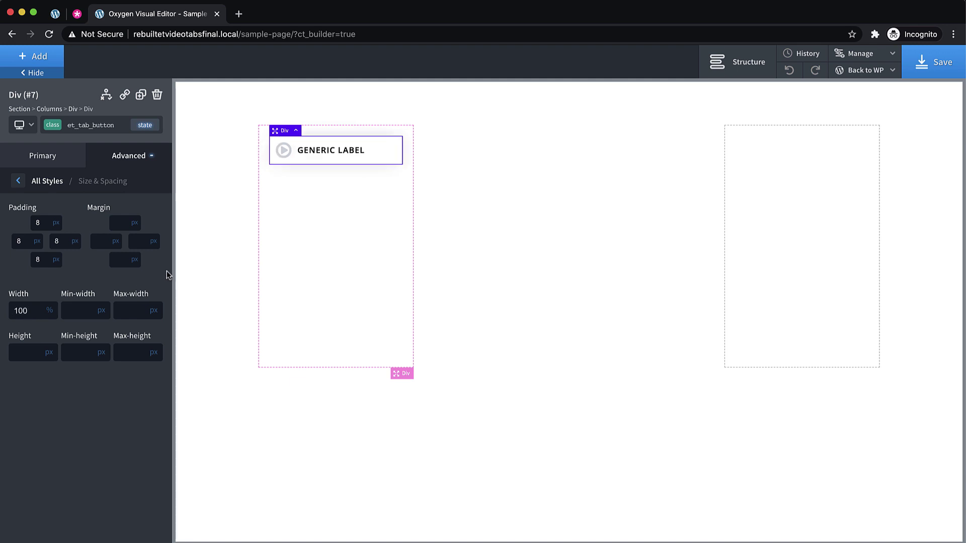
click(382, 206)
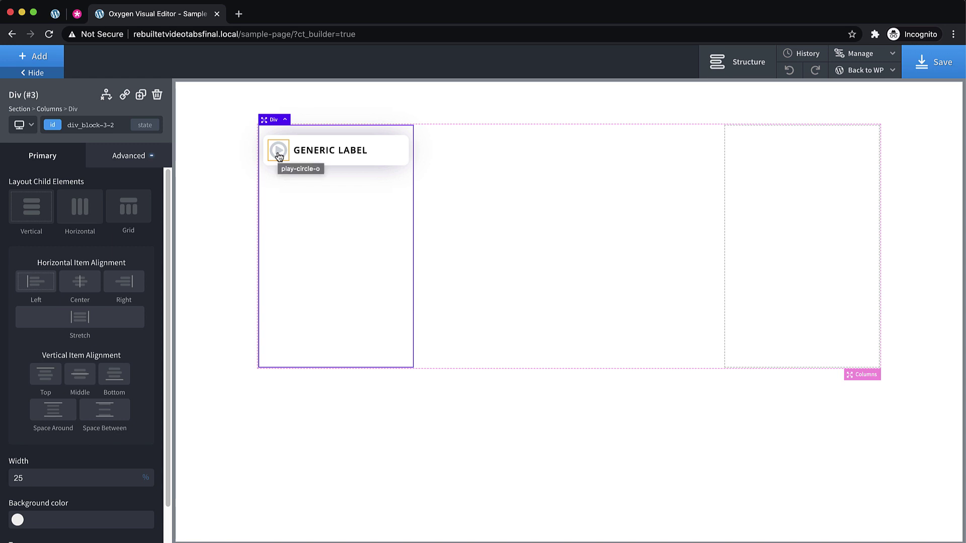
click(858, 55)
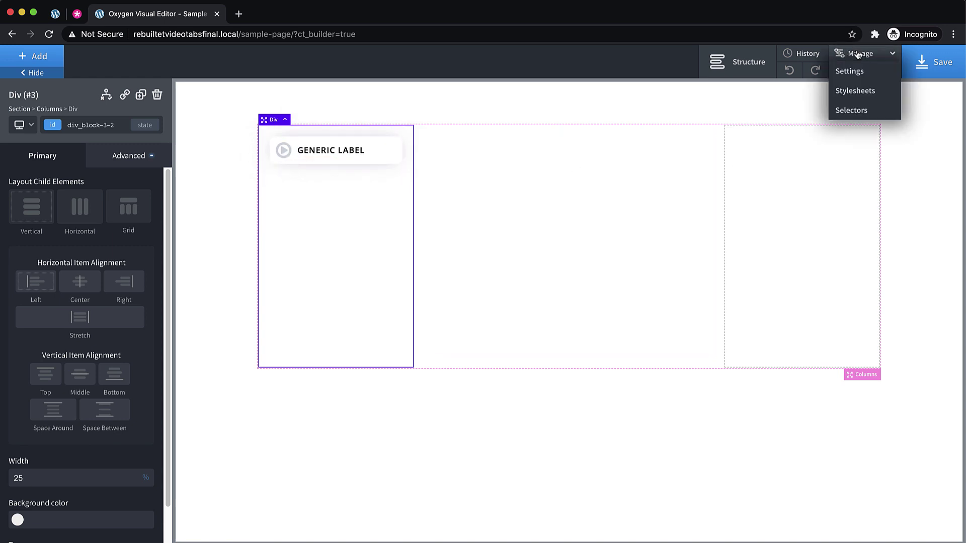
Create a stylesheet named Main with the .et_tab_button:hover icon colour rule and save.
click(854, 96)
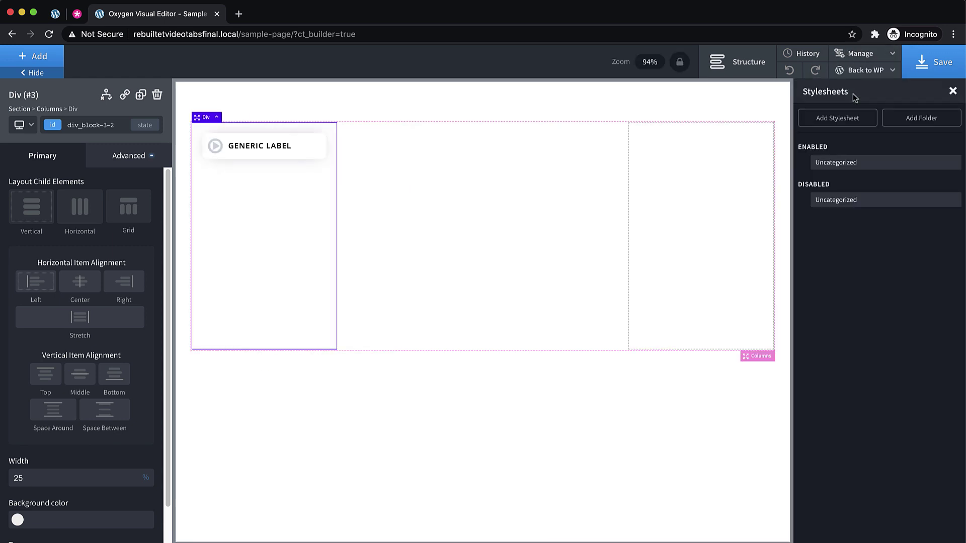
click(839, 118)
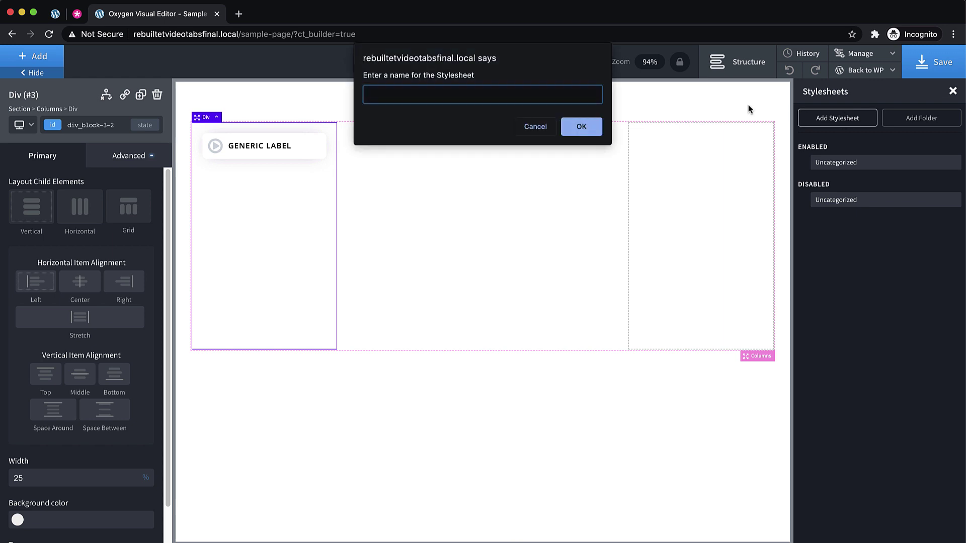
text(Main)
click(583, 130)
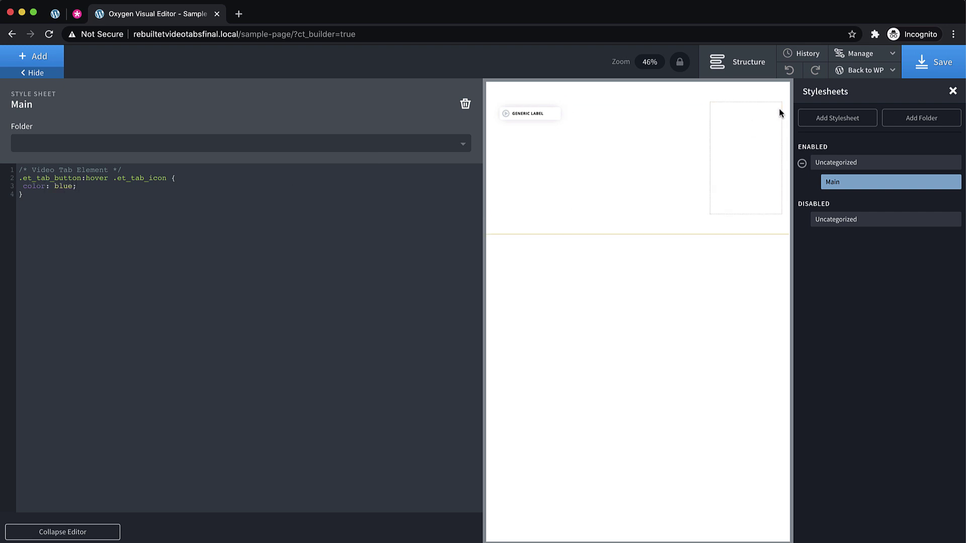
click(948, 72)
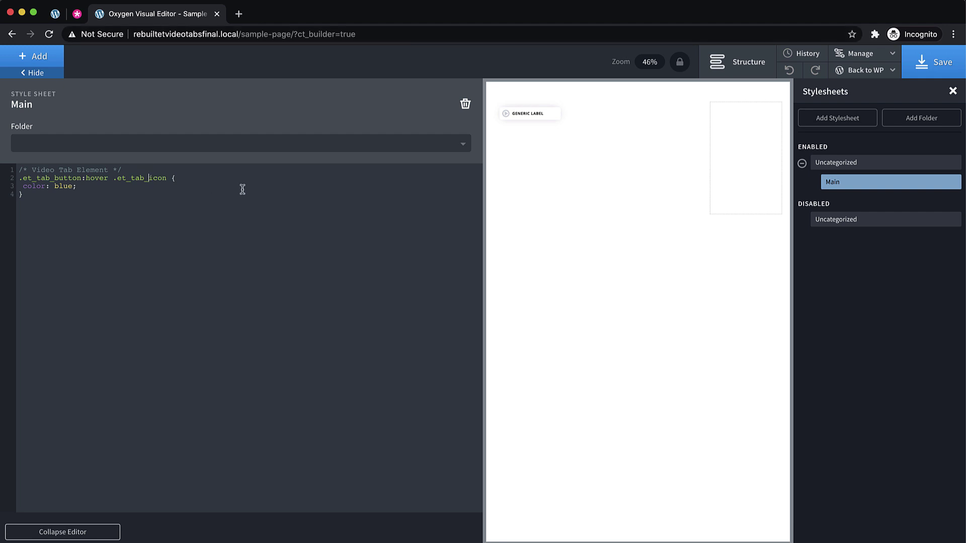
text(button__)
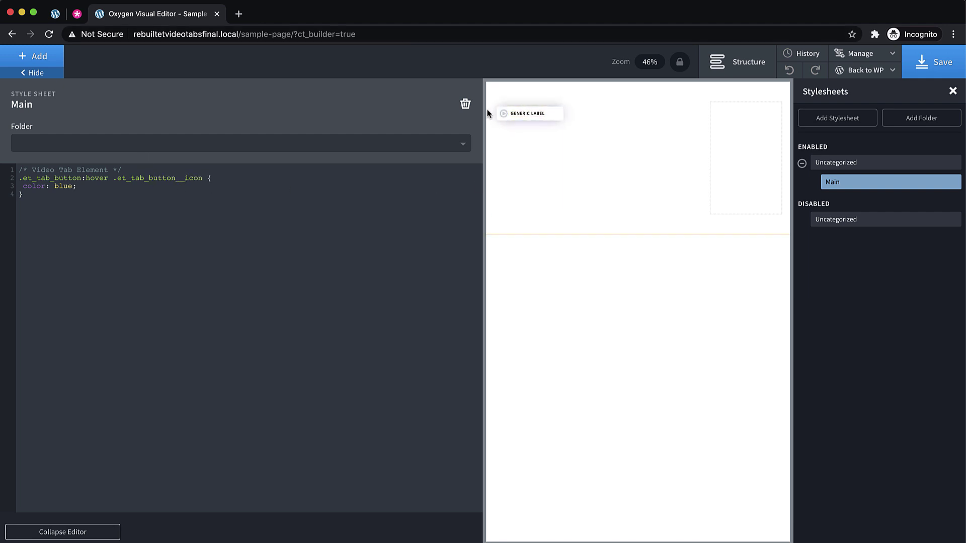
Reset the preview to 100%, colour the play icon #44a6e2 and copy that value.
click(679, 62)
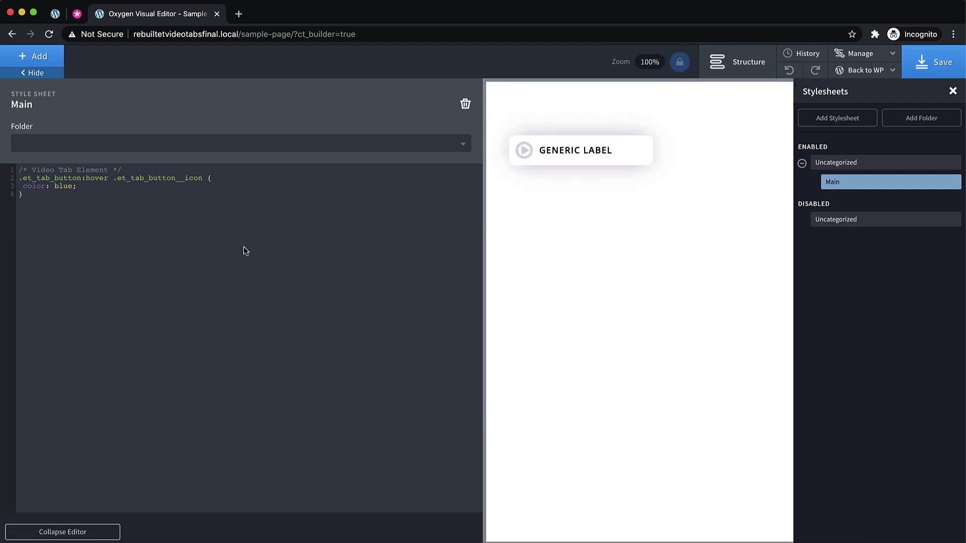
click(524, 152)
click(17, 241)
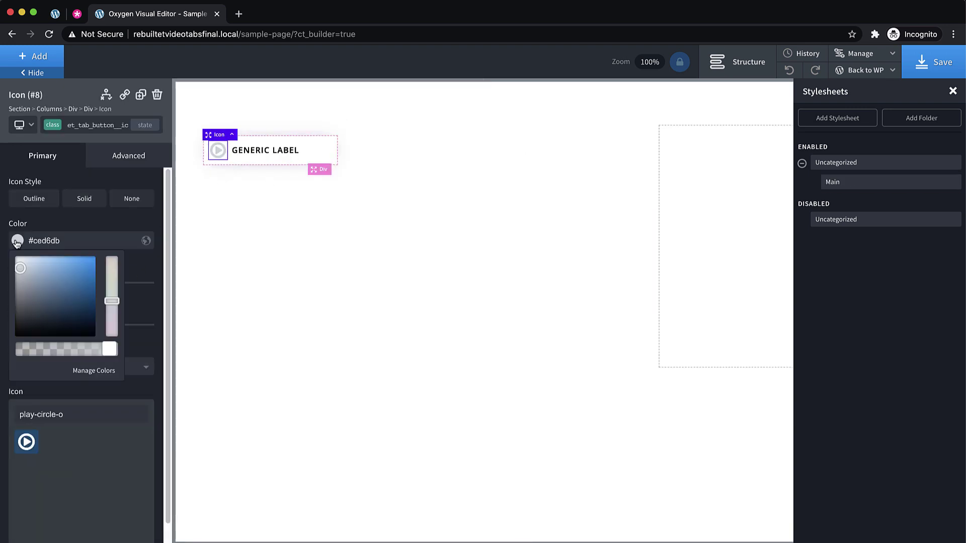
click(71, 265)
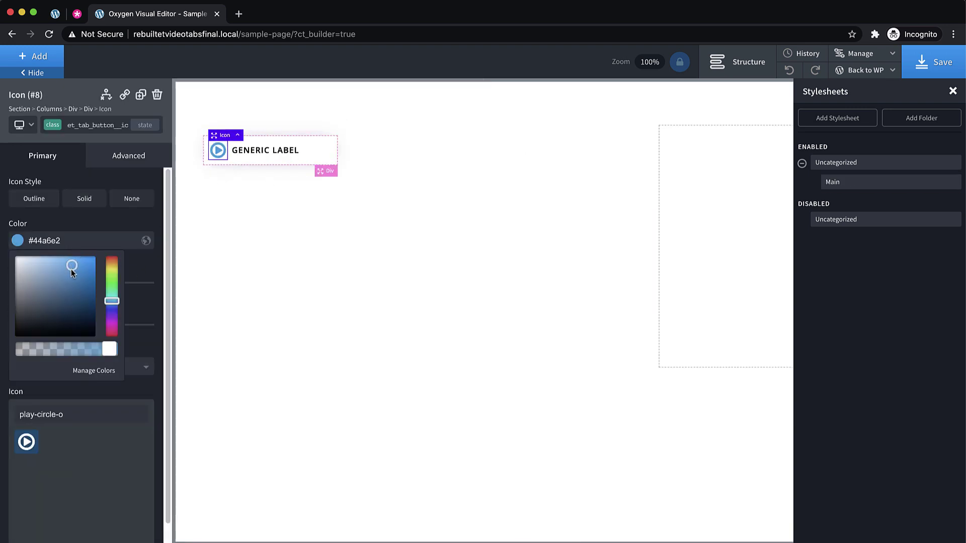
click(76, 235)
drag(77, 235, 27, 243)
key(ctrl+c)
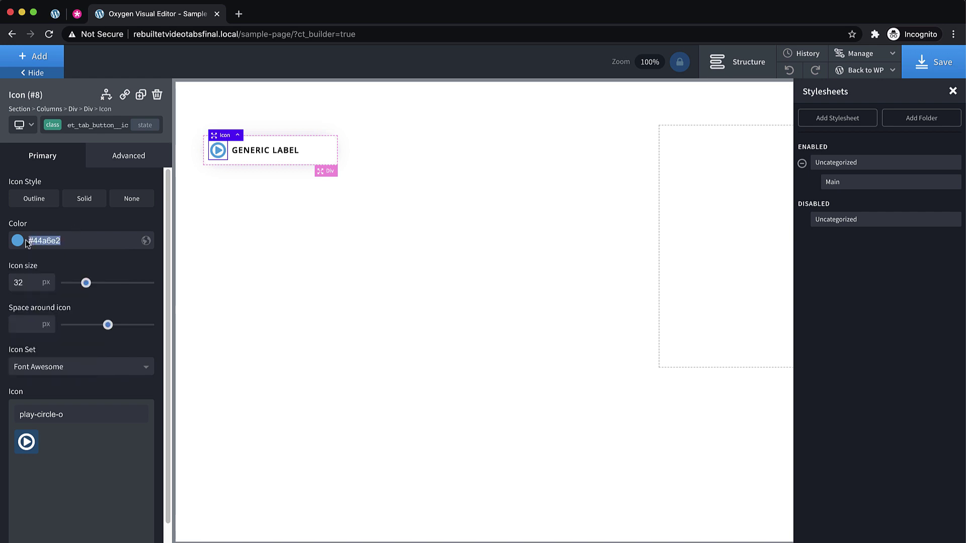
Make the icon pale grey #d0dde5 and replace 'blue' with #44a6e2 in Main's hover rule.
click(36, 244)
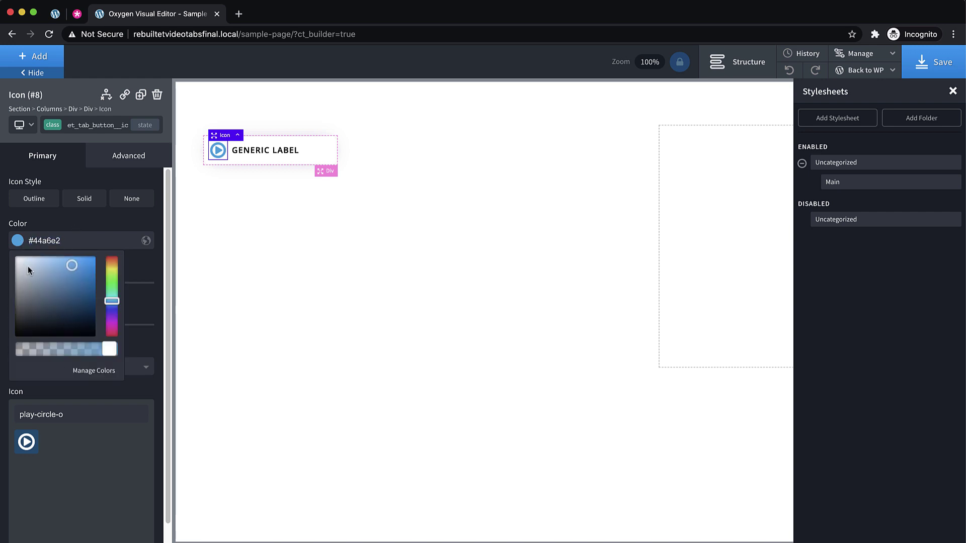
click(23, 266)
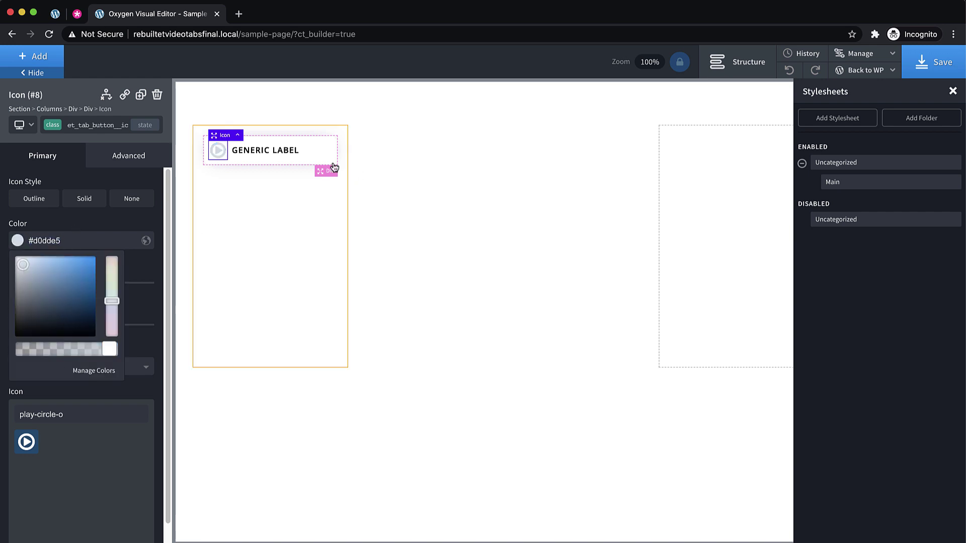
click(860, 185)
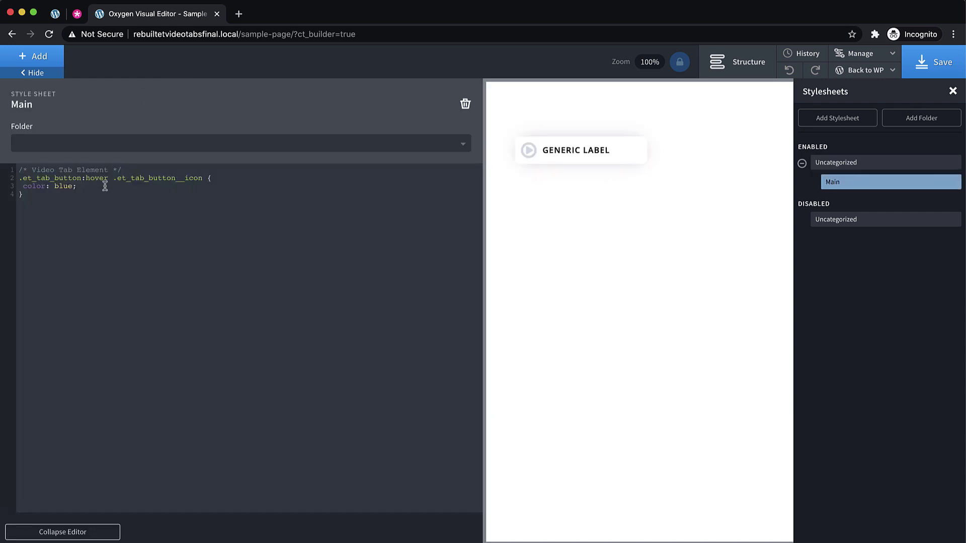
double_click(66, 186)
key(ctrl+v)
text(;)
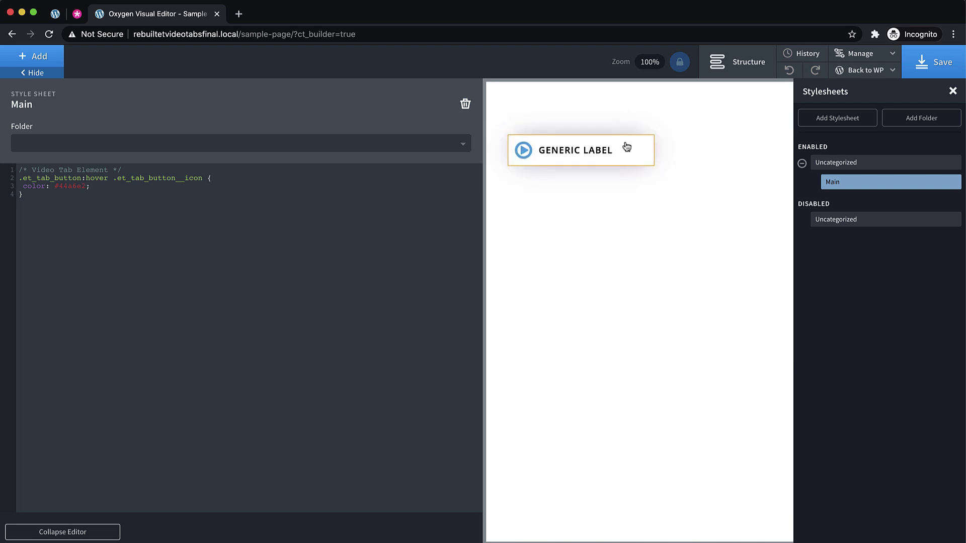
Add the et_transition class to the tab icon.
click(526, 149)
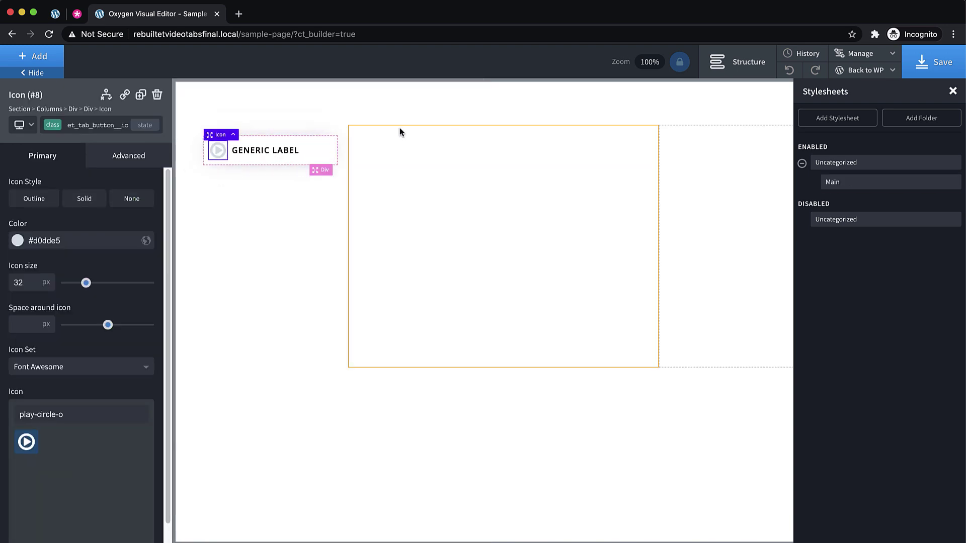
click(93, 121)
text(trans)
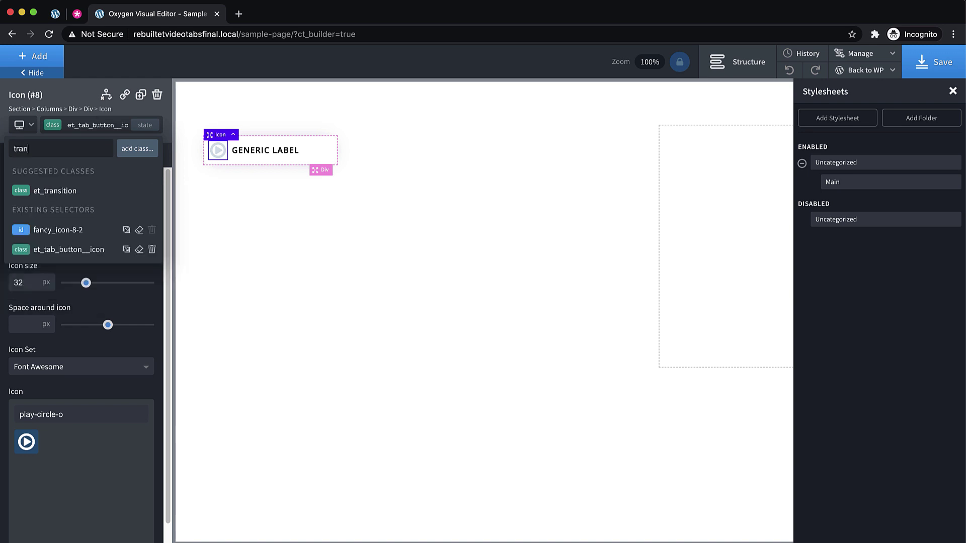
click(70, 191)
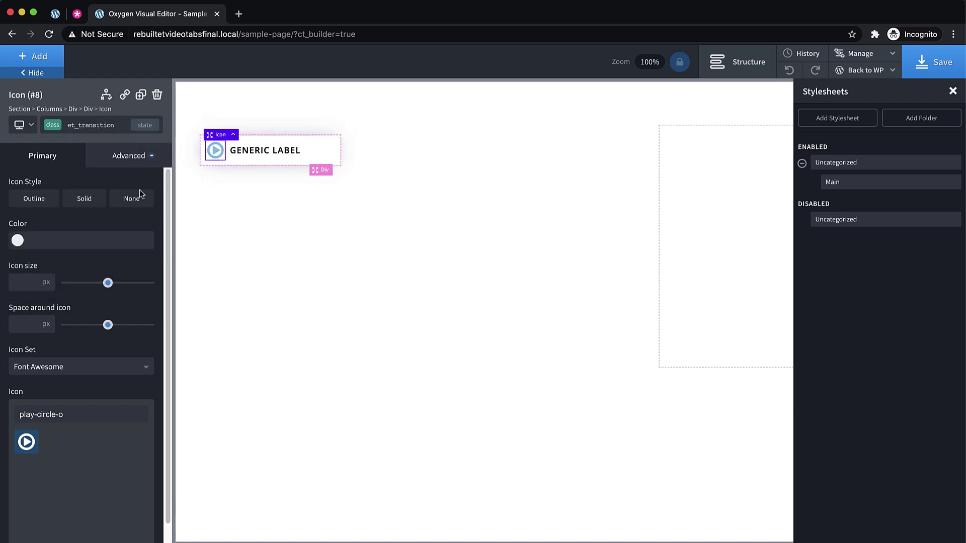
Add a custom attribute named data-video to the parent tab button div.
click(322, 160)
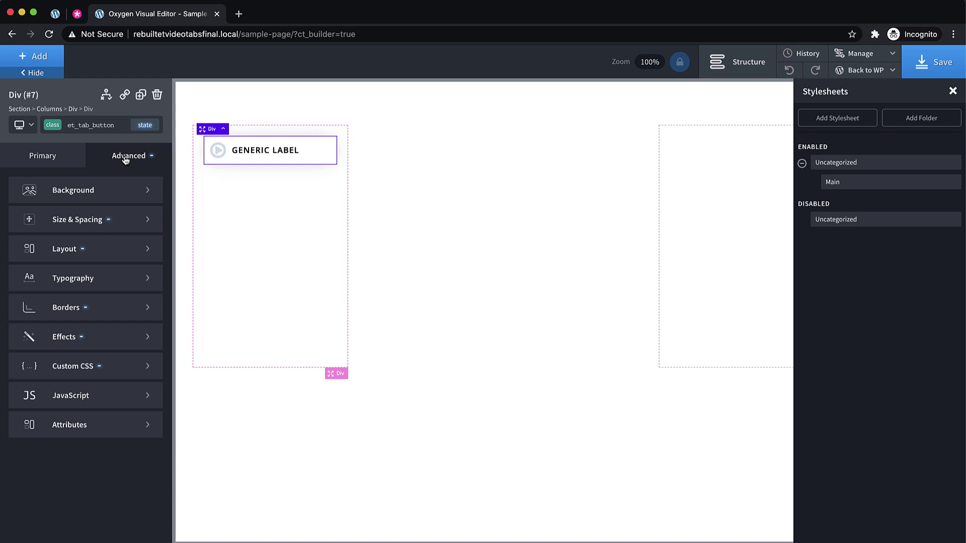
click(107, 423)
click(67, 212)
click(46, 251)
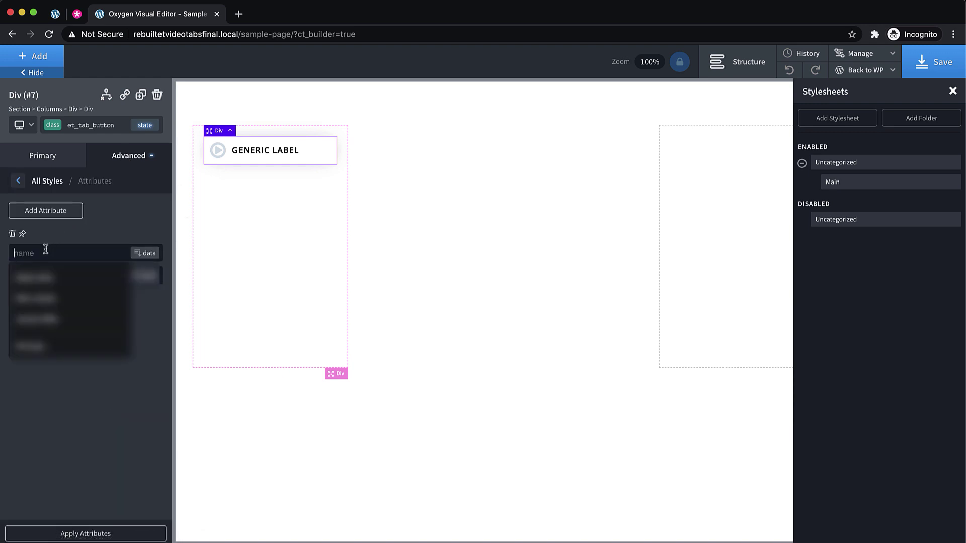
text(data-video)
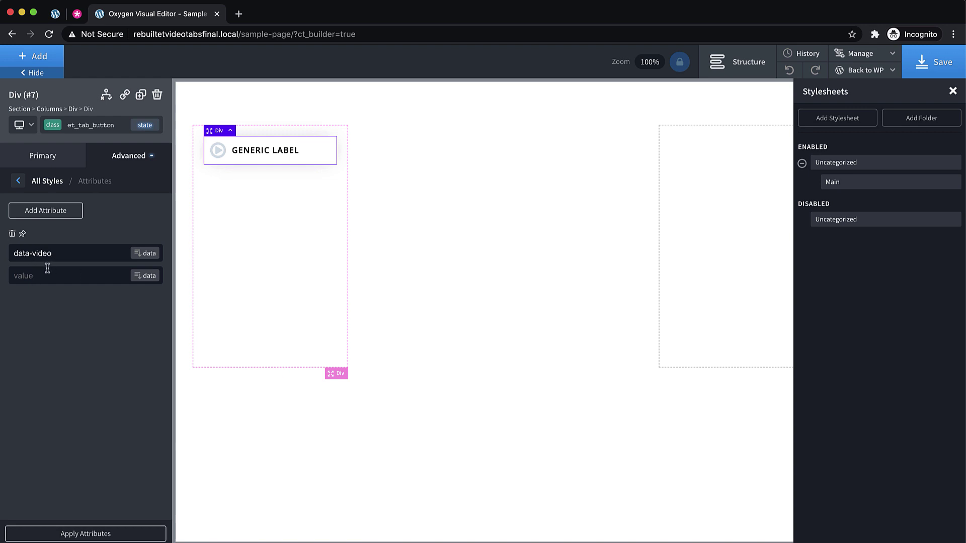
Adjust the tab button's Size & Spacing and duplicate it into four left-column buttons.
click(143, 158)
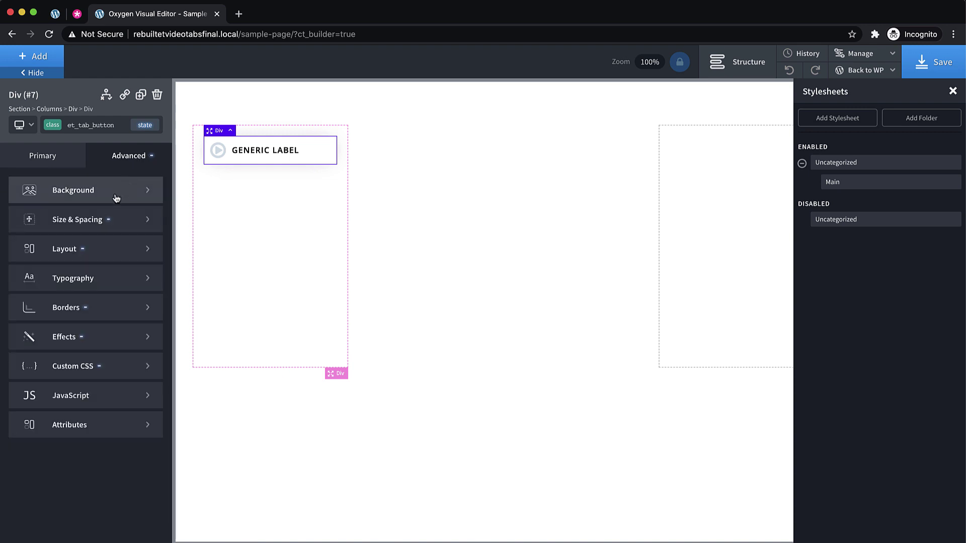
click(104, 218)
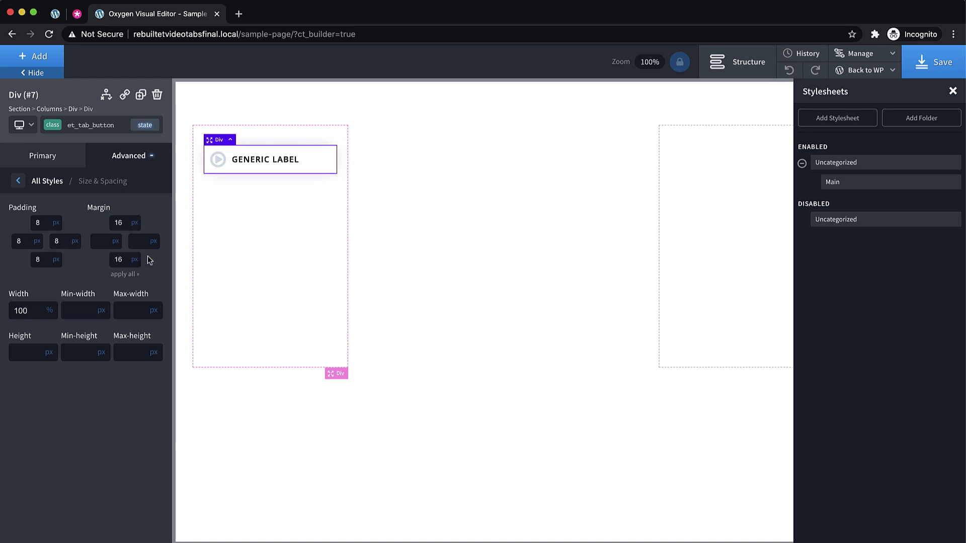
click(142, 97)
click(142, 96)
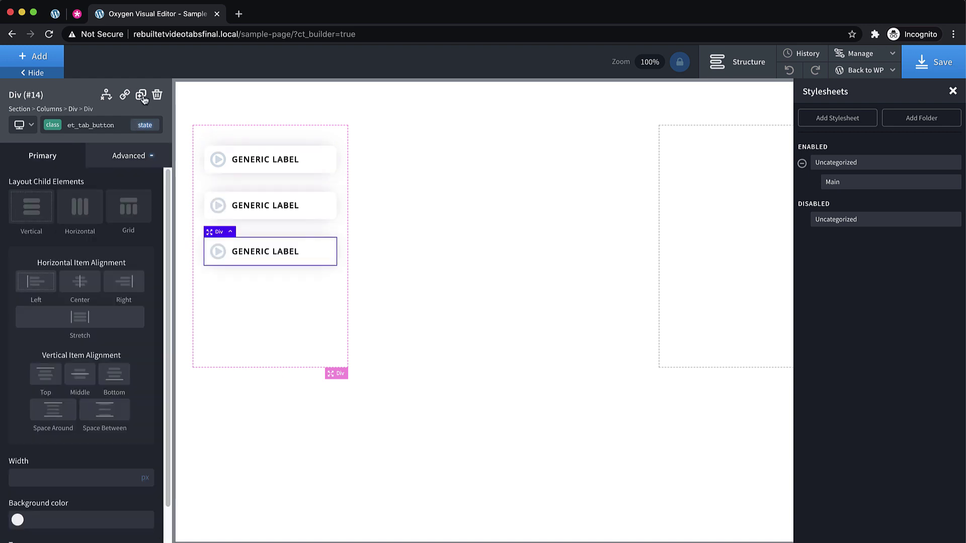
click(142, 96)
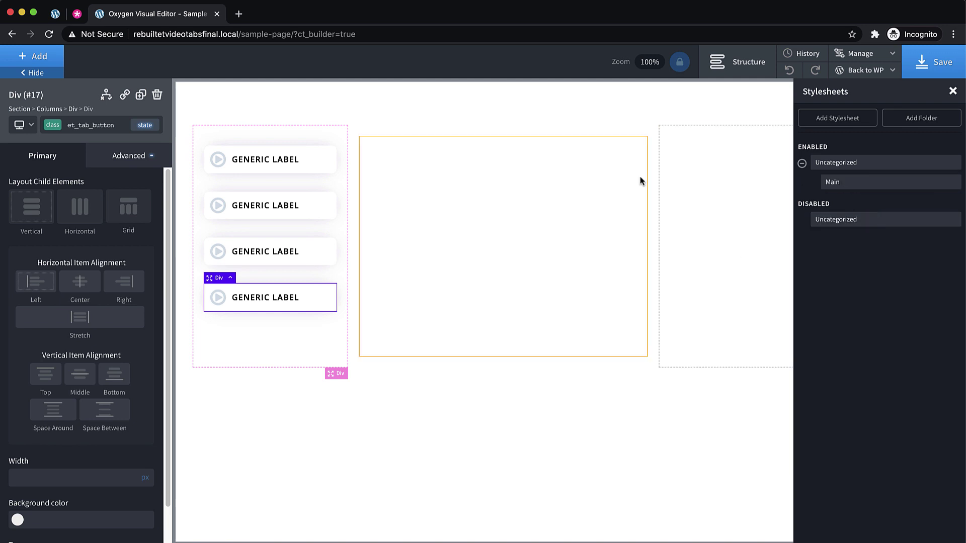
Move an extra copy into the right column, duplicate it to four buttons, and save.
click(141, 95)
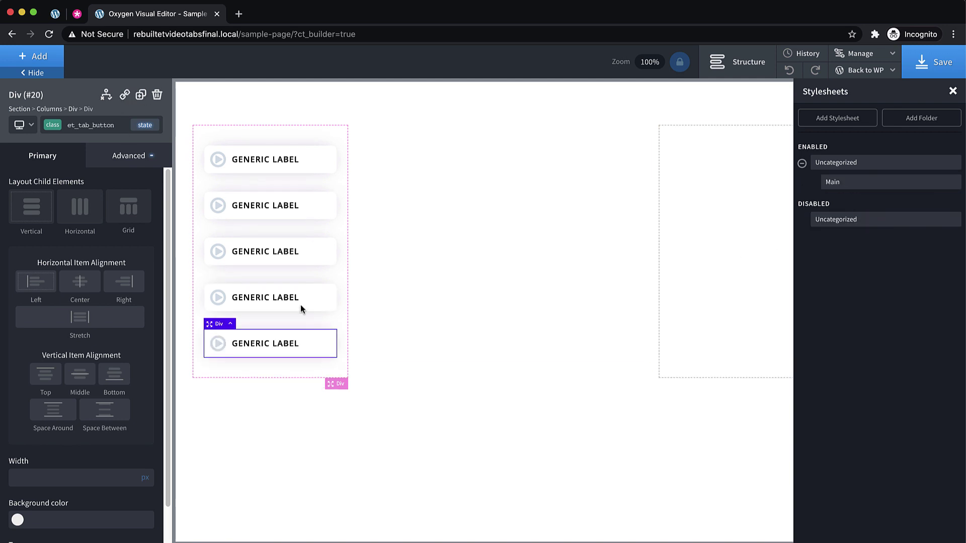
drag(204, 326, 688, 186)
click(141, 95)
click(141, 95)
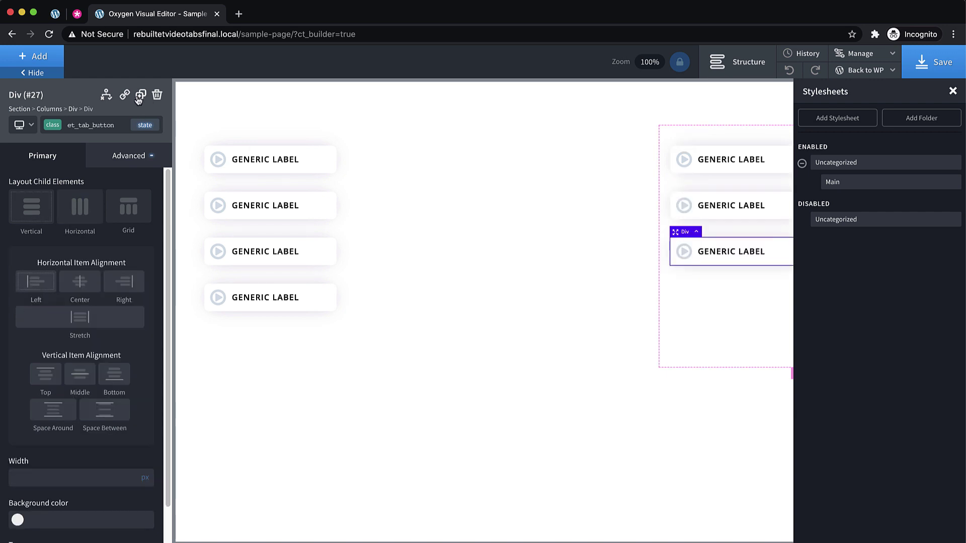
click(141, 95)
click(942, 65)
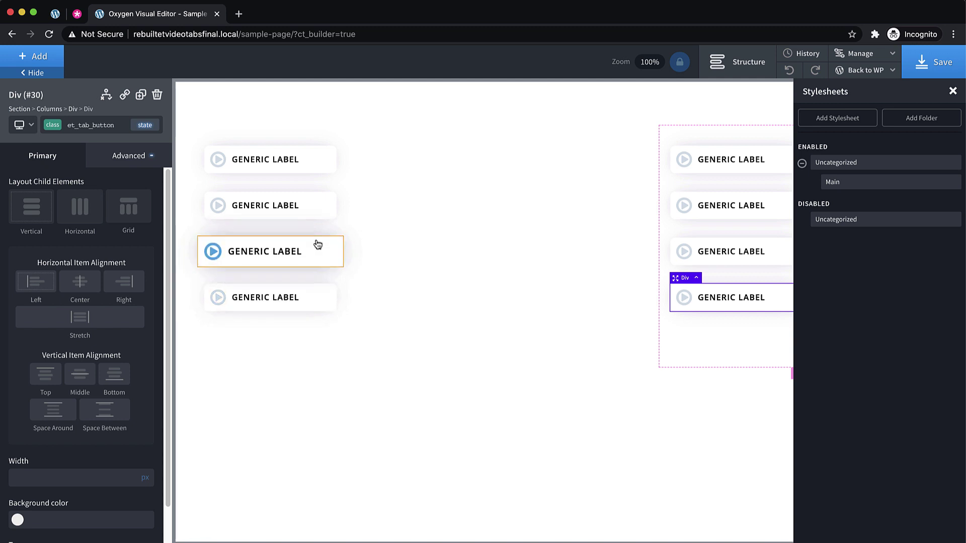
Set Vertical Item Alignment to Middle on both the left and right button columns.
click(340, 188)
click(82, 375)
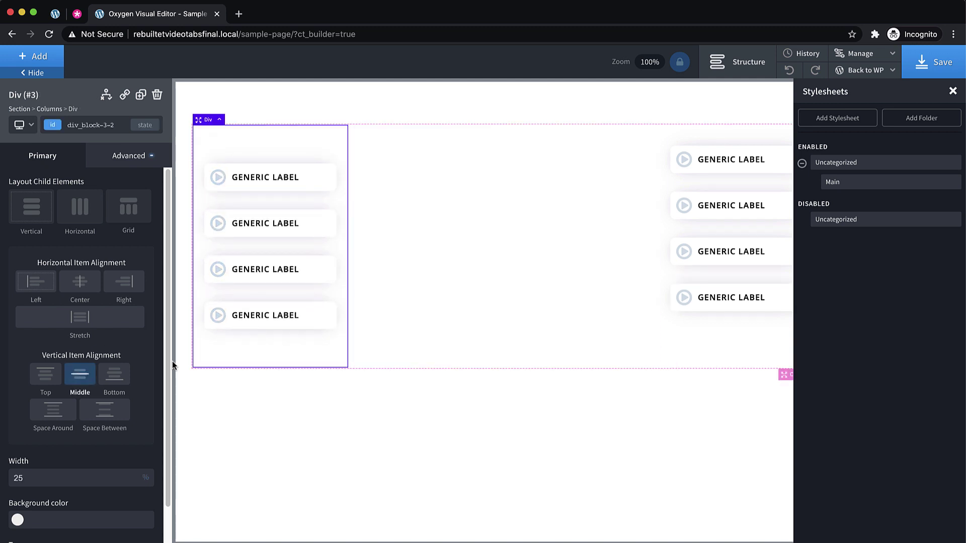
click(748, 334)
click(80, 374)
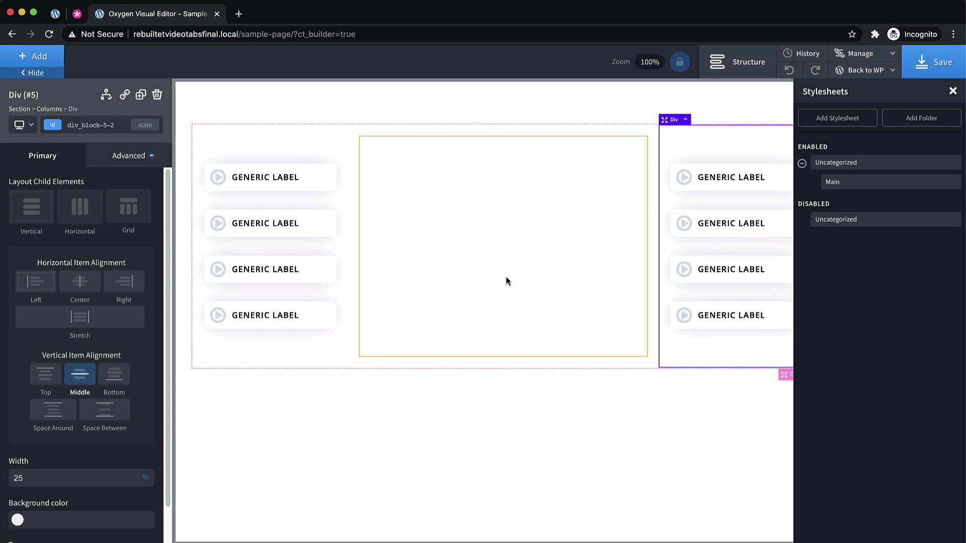
click(505, 276)
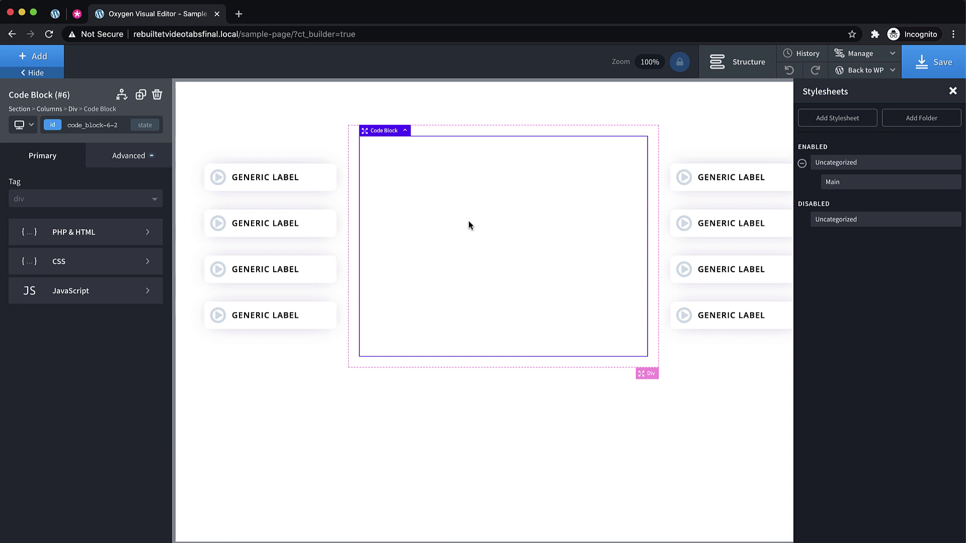
Copy the build.mp4 path line from Unclutter's notes and return to the Oxygen editor.
key(ctrl+alt+u)
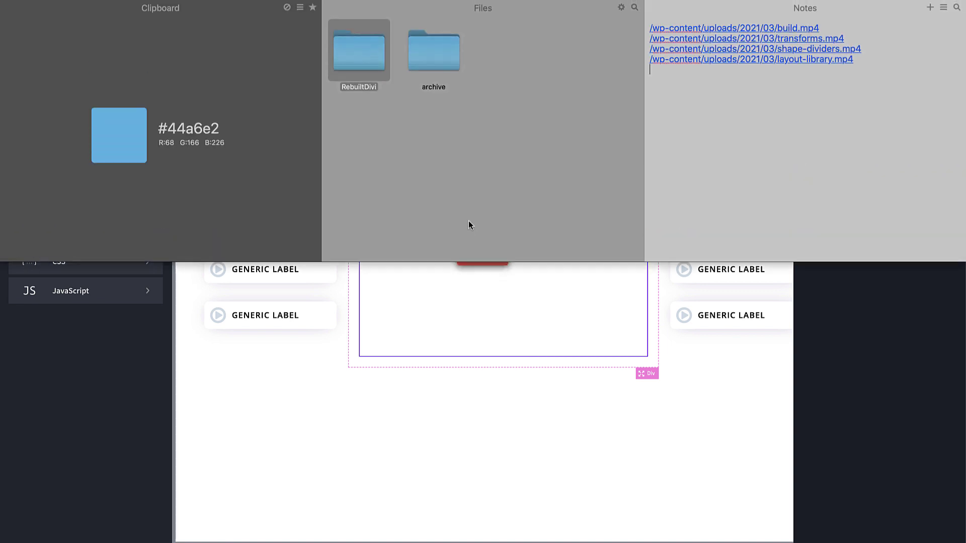
drag(831, 27, 690, 28)
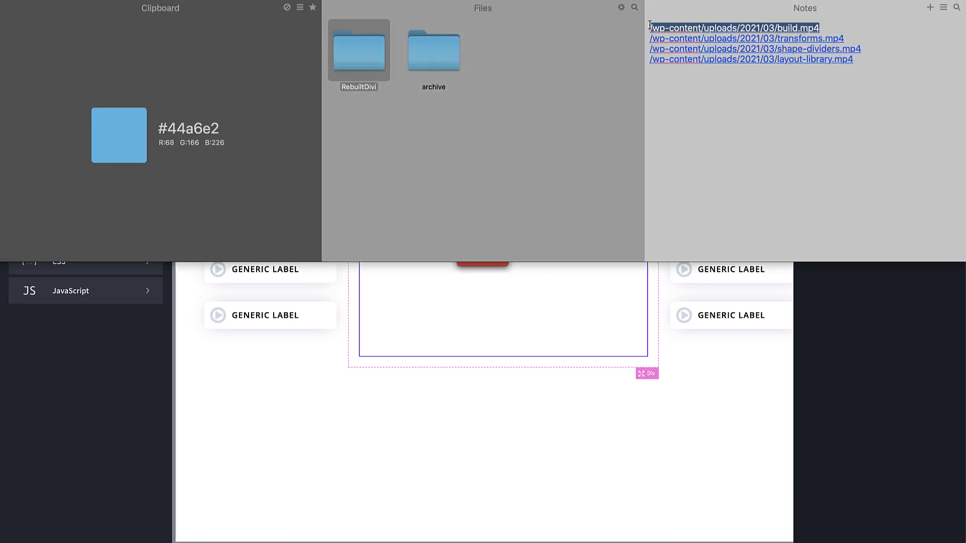
key(super+c)
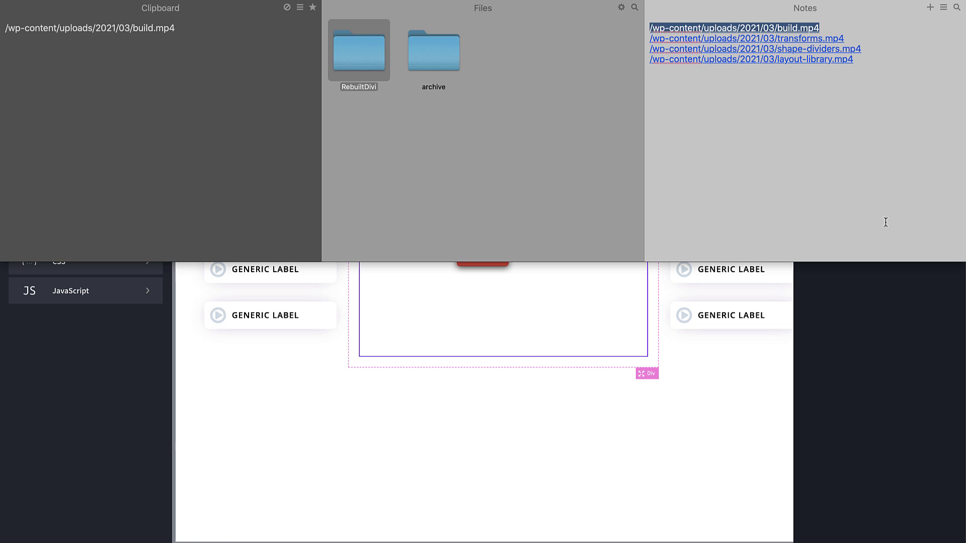
click(905, 333)
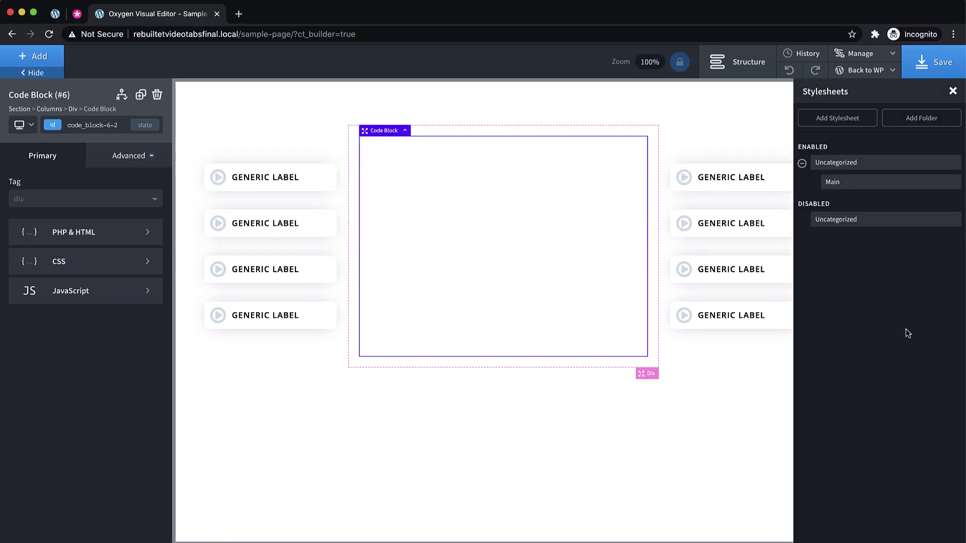
Apply the build.mp4 video code in the code block's HTML editor.
click(104, 236)
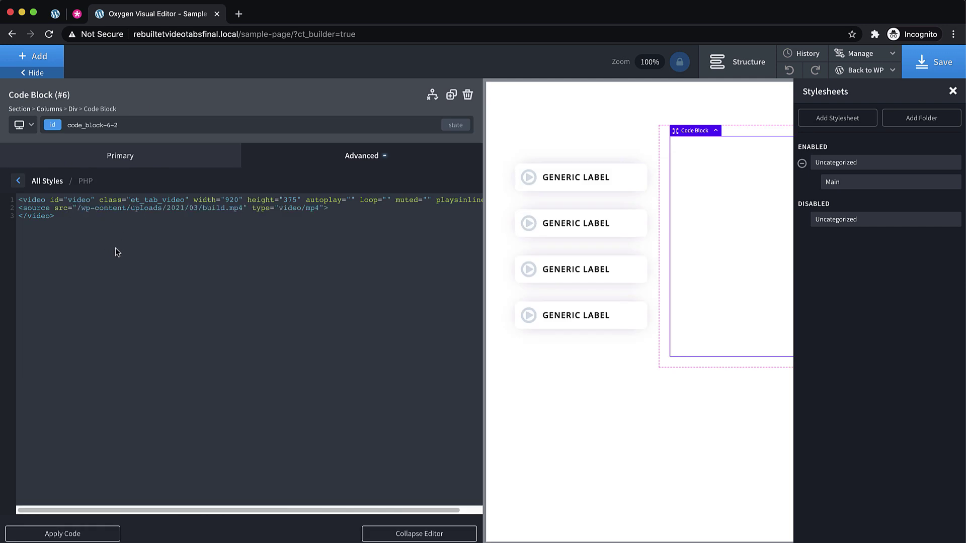
click(89, 533)
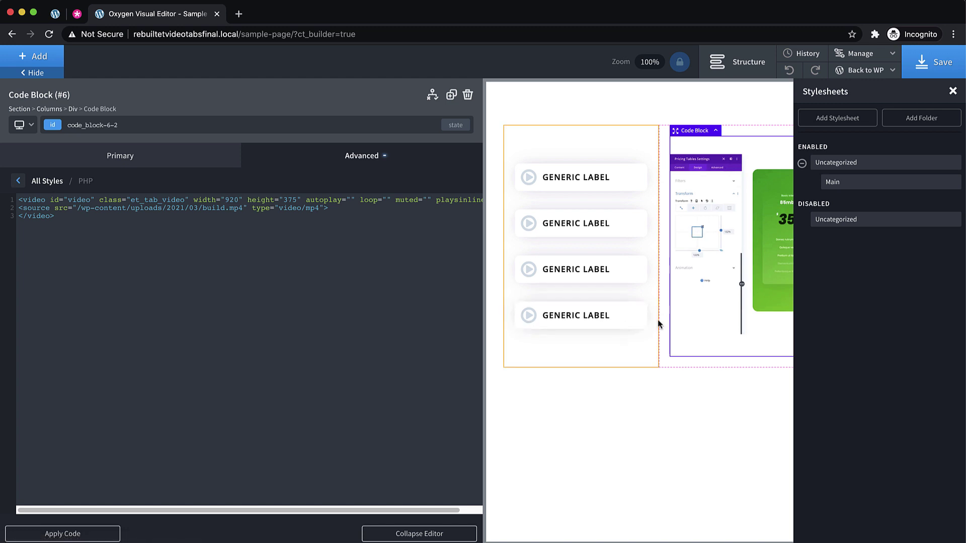
click(679, 63)
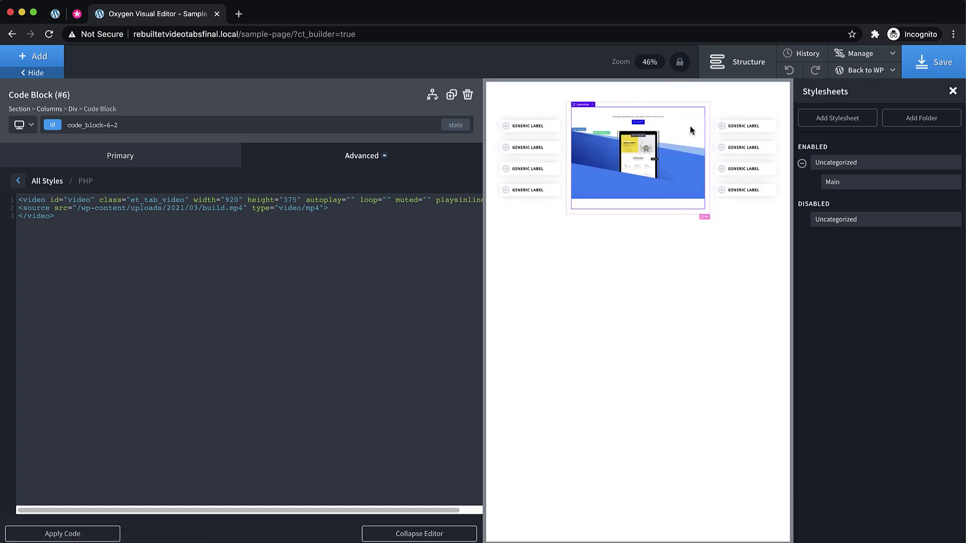
click(688, 68)
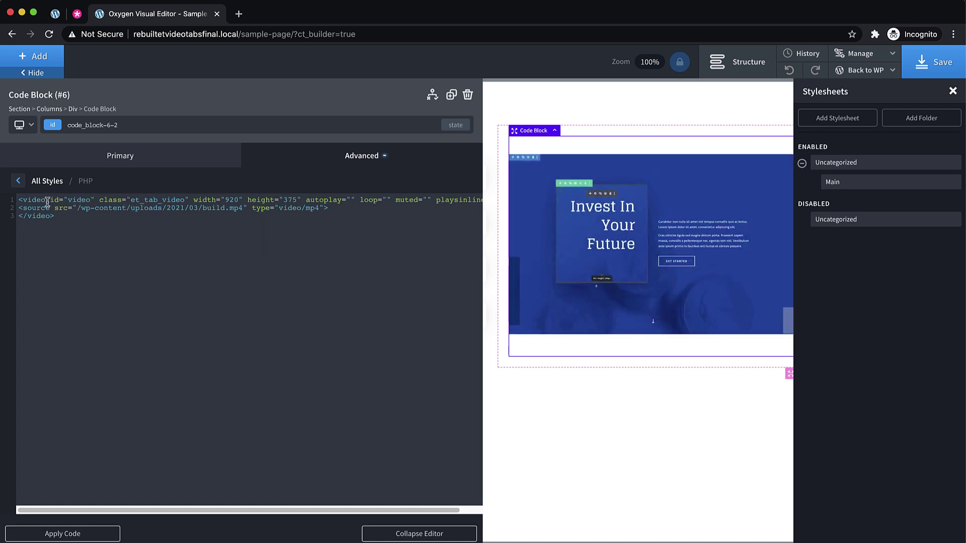
Add style="object-fit: cover;" to the video tag, apply it, and close the editor.
text(s)
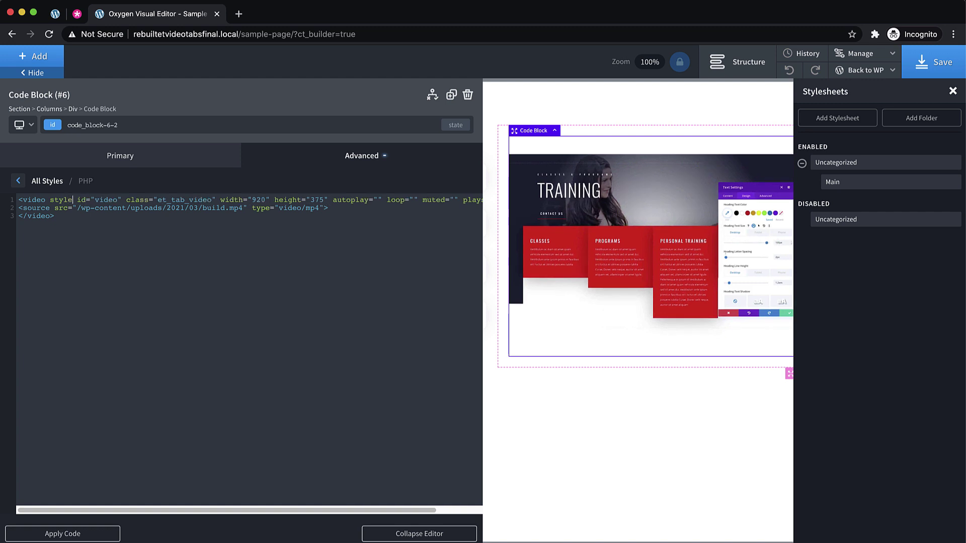
text(tyle="object-fit: cover;)
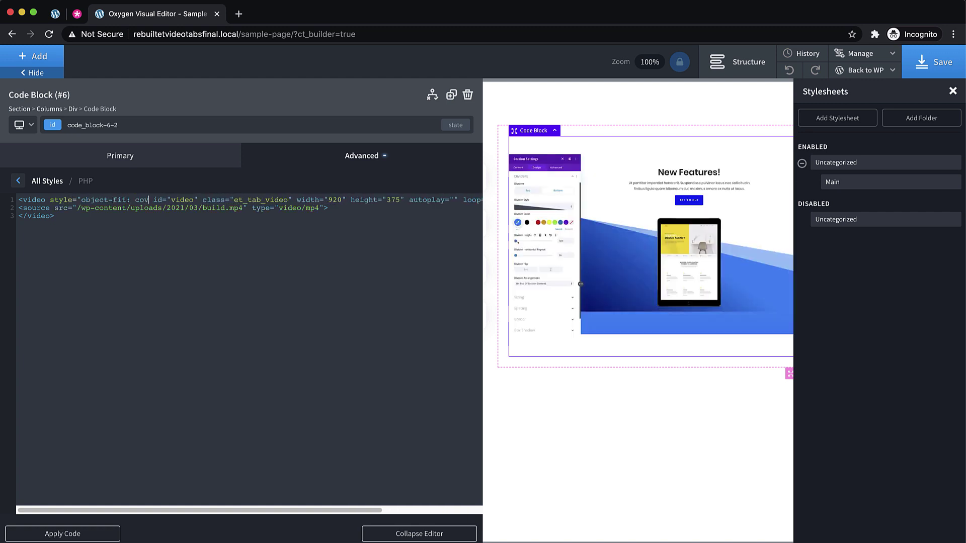
text(")
click(63, 531)
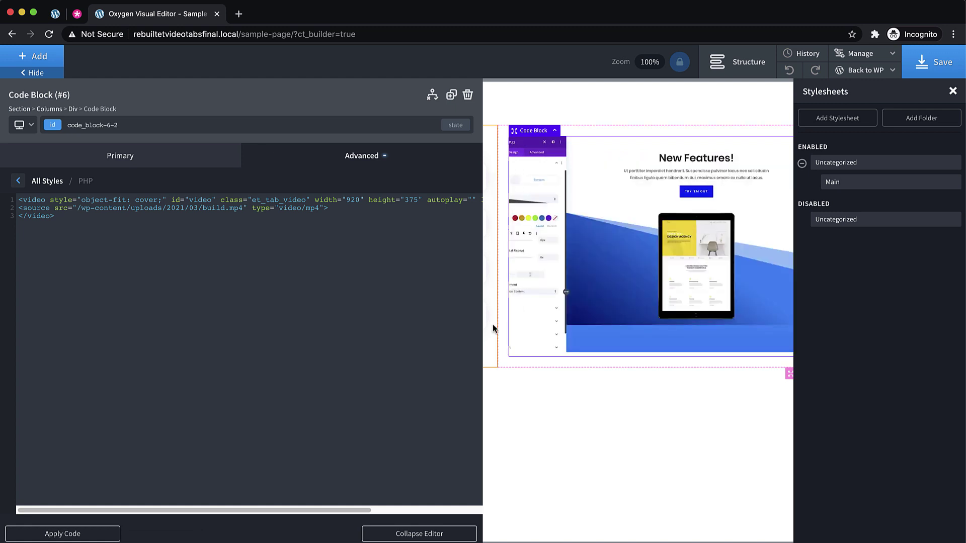
click(18, 182)
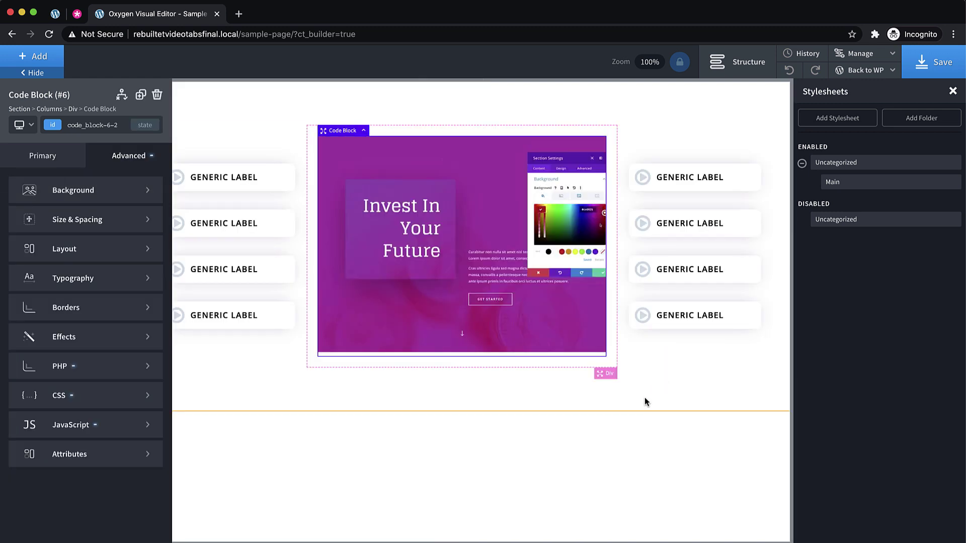
Open the front-end Sample Page from Back to WP > Frontend in a new Chrome tab.
click(677, 369)
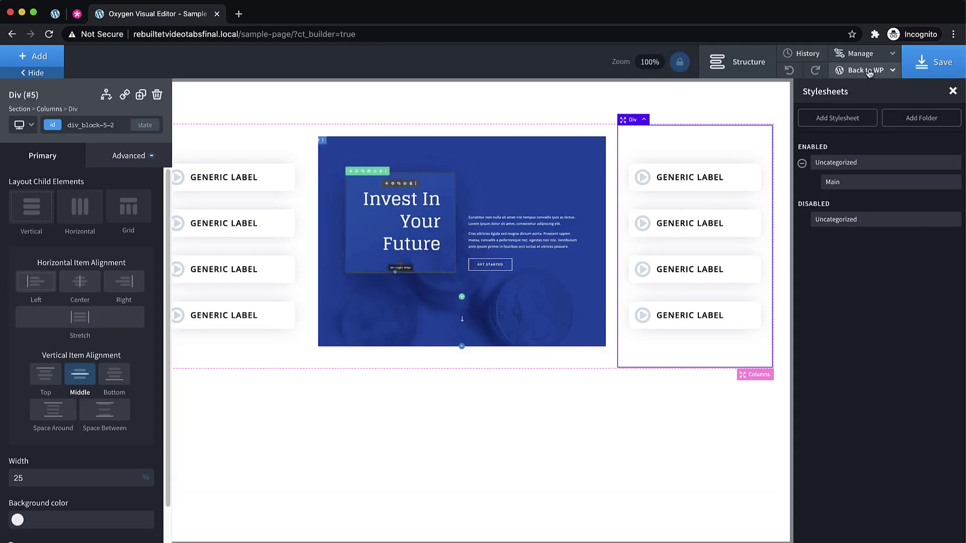
click(868, 72)
right_click(851, 108)
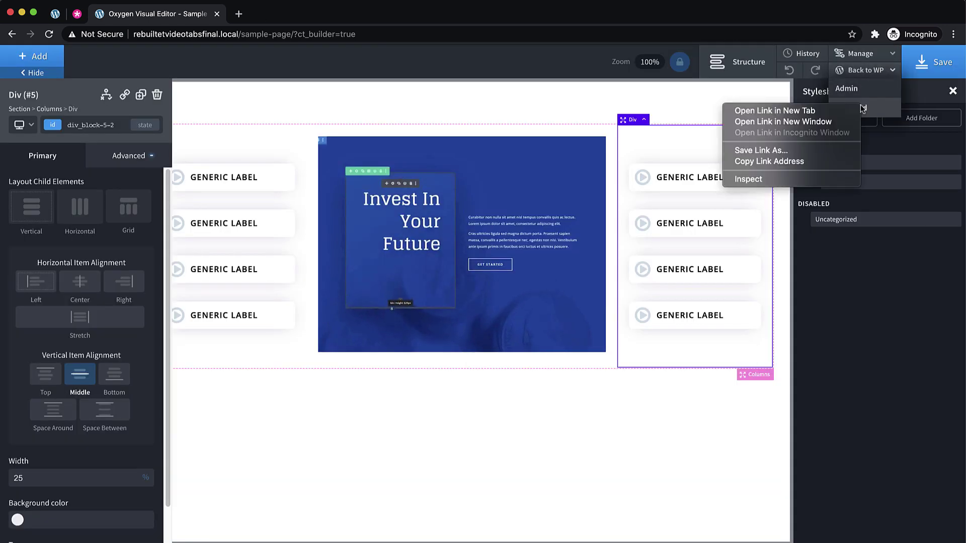
click(754, 112)
click(276, 15)
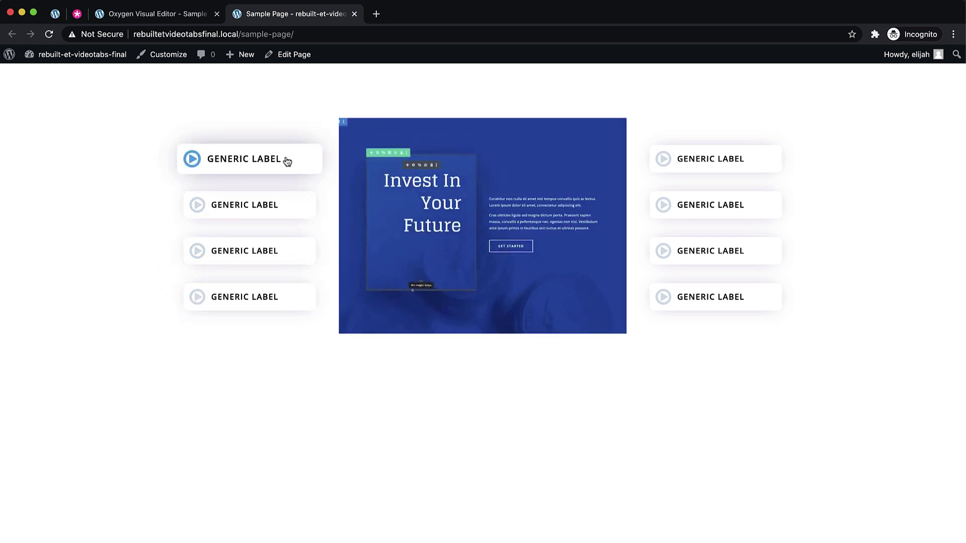
Give the first left GENERIC LABEL button a data-video attribute with the build.mp4 path.
click(177, 15)
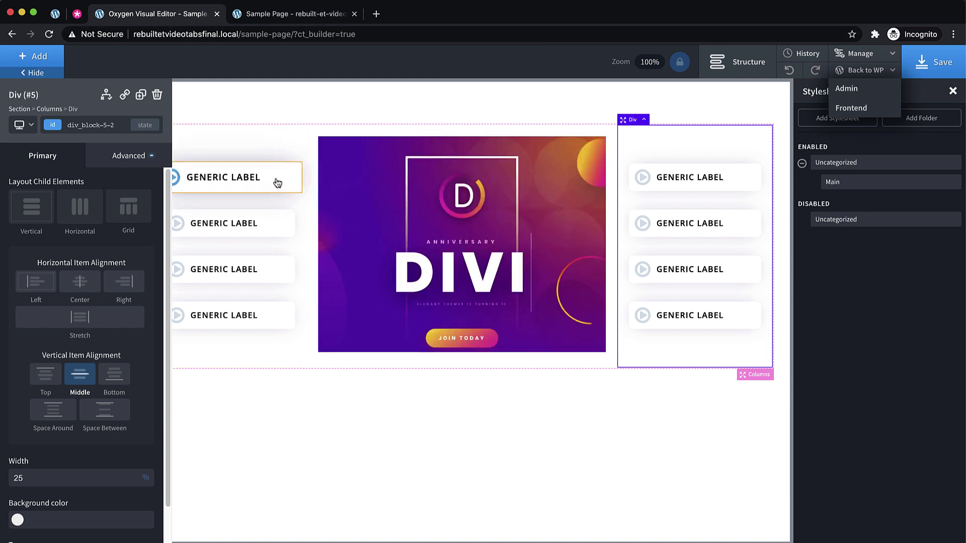
click(280, 181)
click(129, 156)
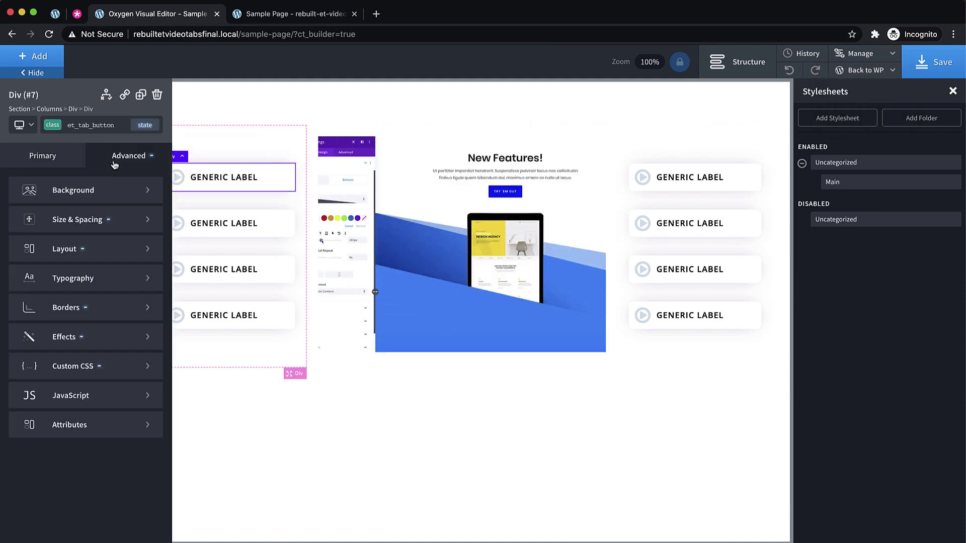
click(87, 425)
click(51, 275)
key(ctrl+v)
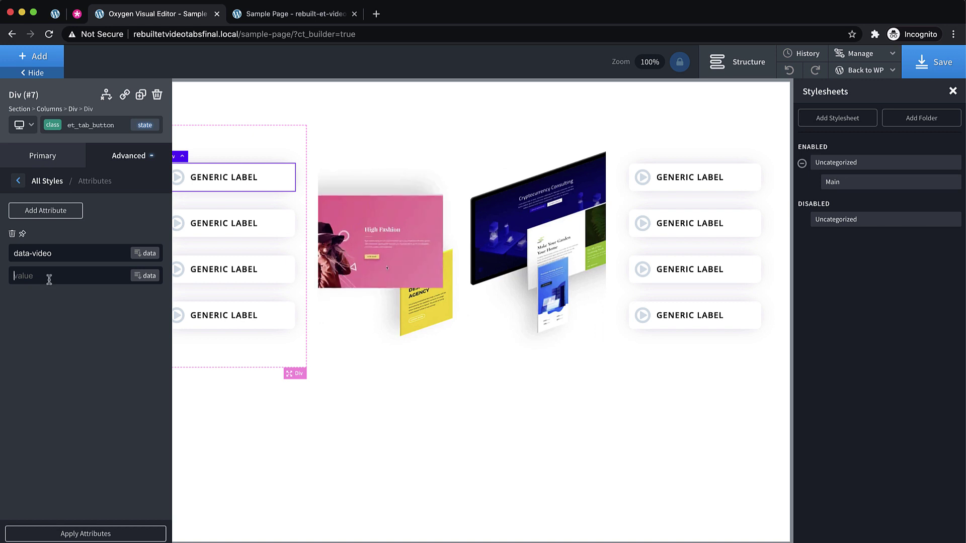
click(53, 268)
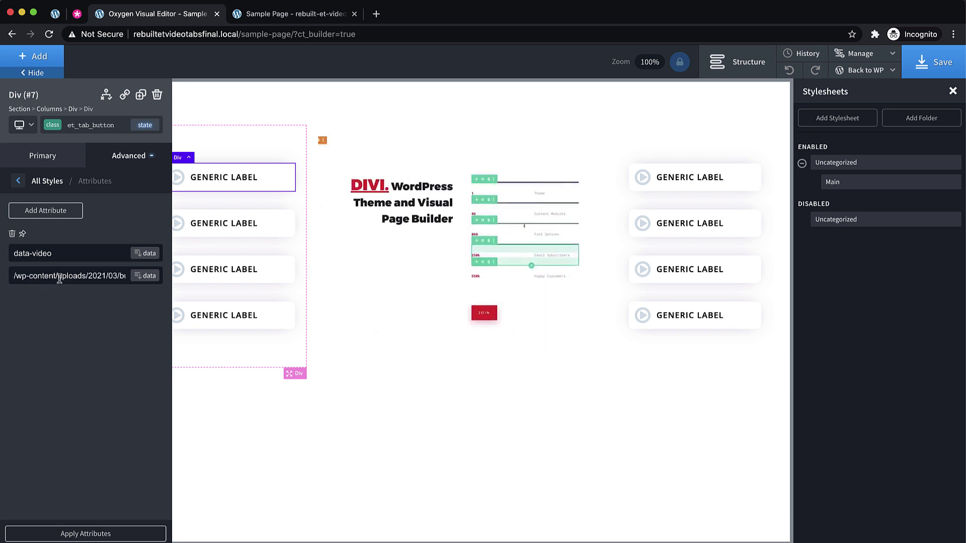
click(52, 272)
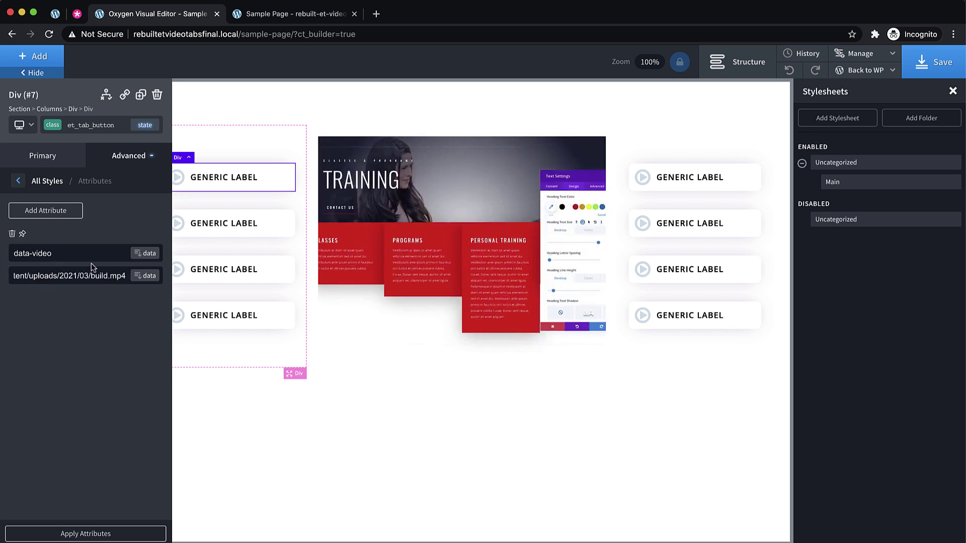
Paste the transforms.mp4 path into the second left button's data-video attribute.
click(274, 222)
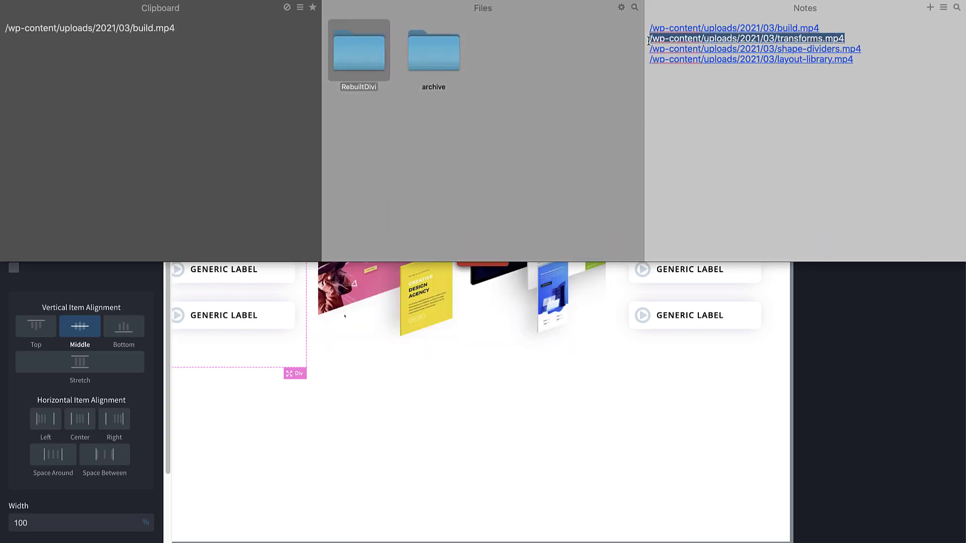
click(904, 360)
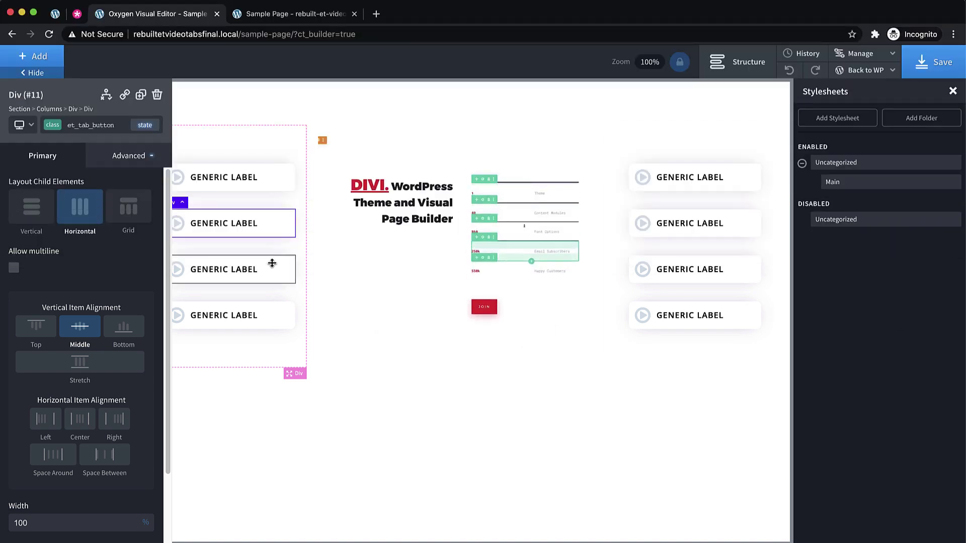
click(129, 156)
click(71, 425)
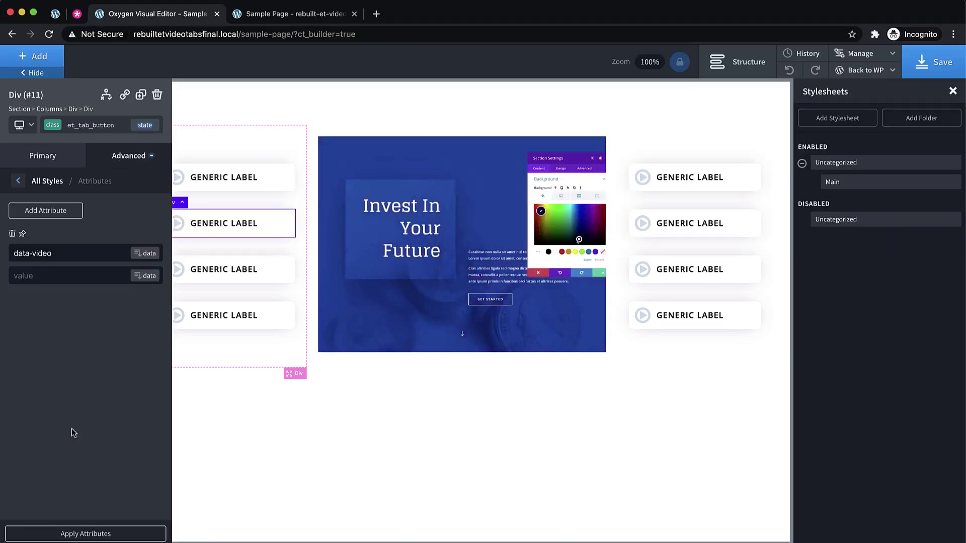
click(61, 278)
key(ctrl+v)
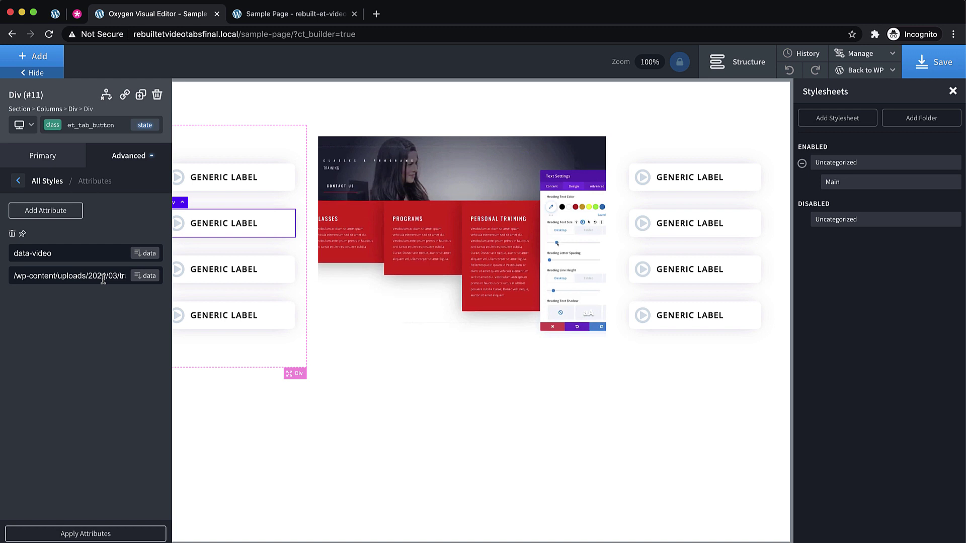
Set the third left button's data-video attribute to the shape-dividers.mp4 path.
scroll(903, 1, down, 2)
drag(893, 54, 647, 44)
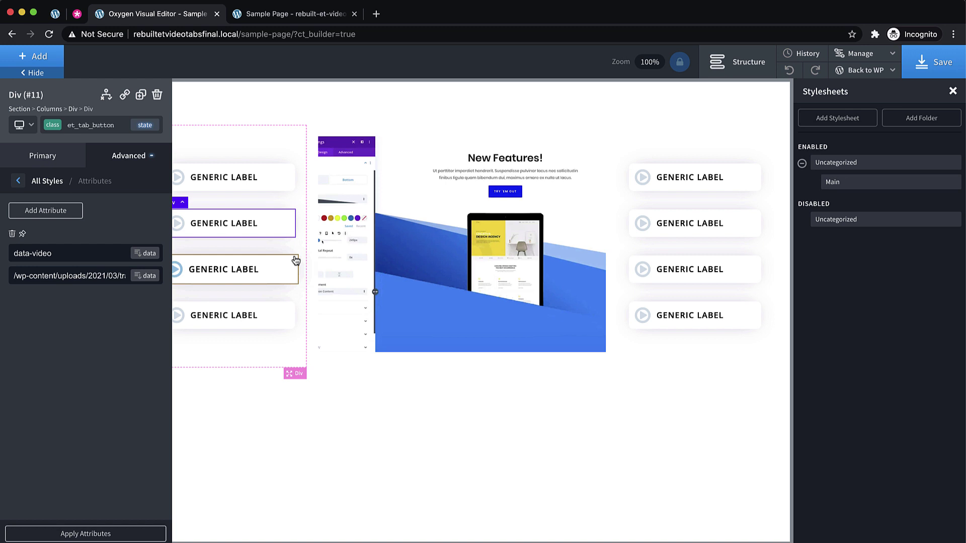
click(217, 263)
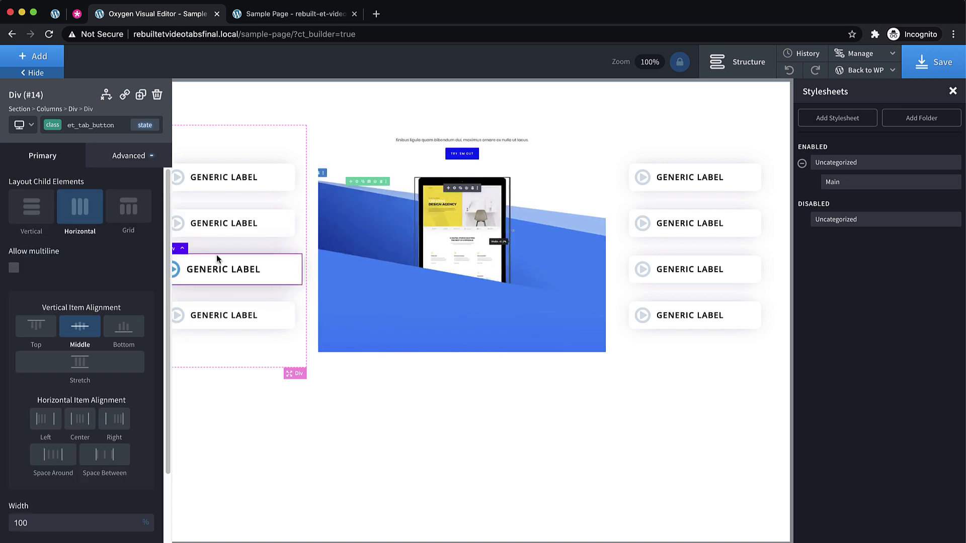
click(116, 160)
click(80, 425)
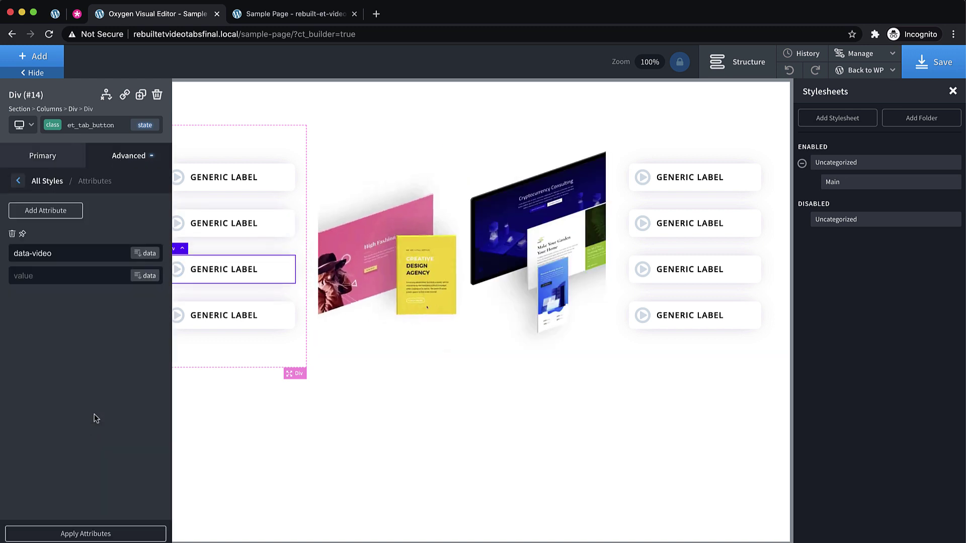
click(75, 278)
key(super+v)
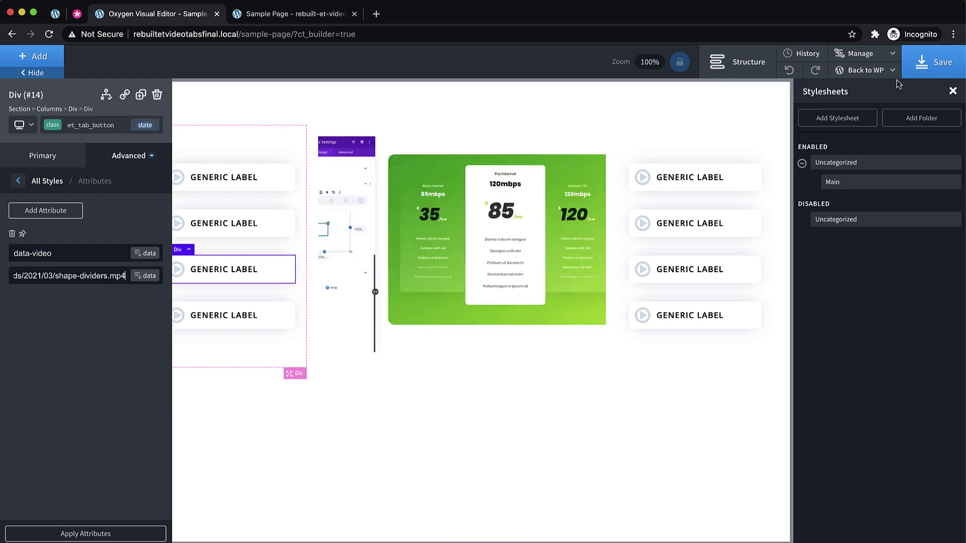
Set the fourth left button's data-video to the layout-library.mp4 path and save the page.
scroll(896, 1, down, 2)
drag(875, 71, 651, 60)
key(ctrl+c)
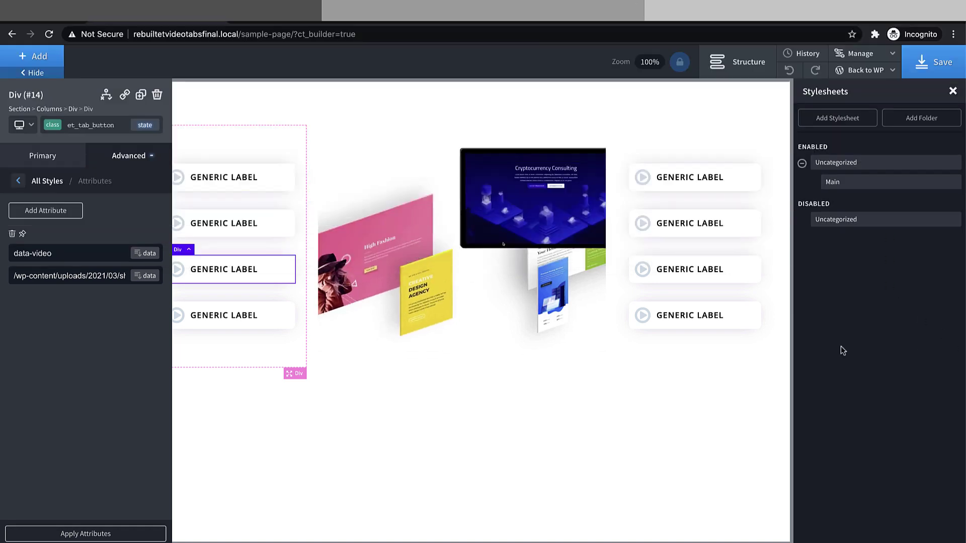
click(277, 312)
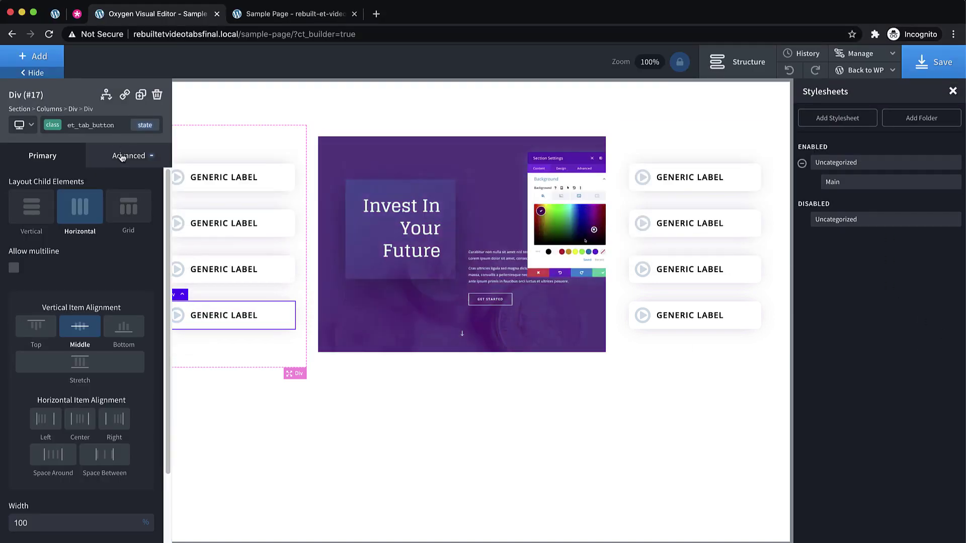
click(129, 156)
click(103, 424)
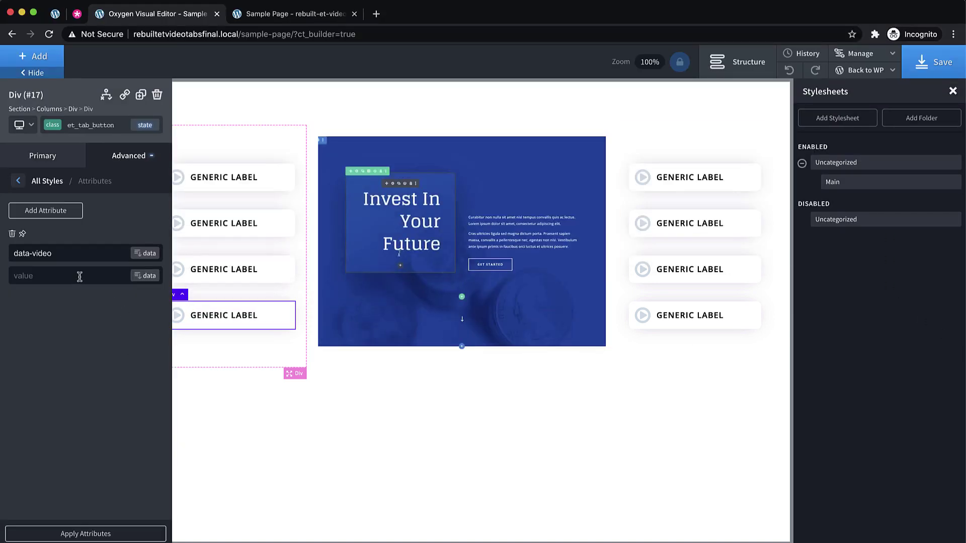
key(ctrl+v)
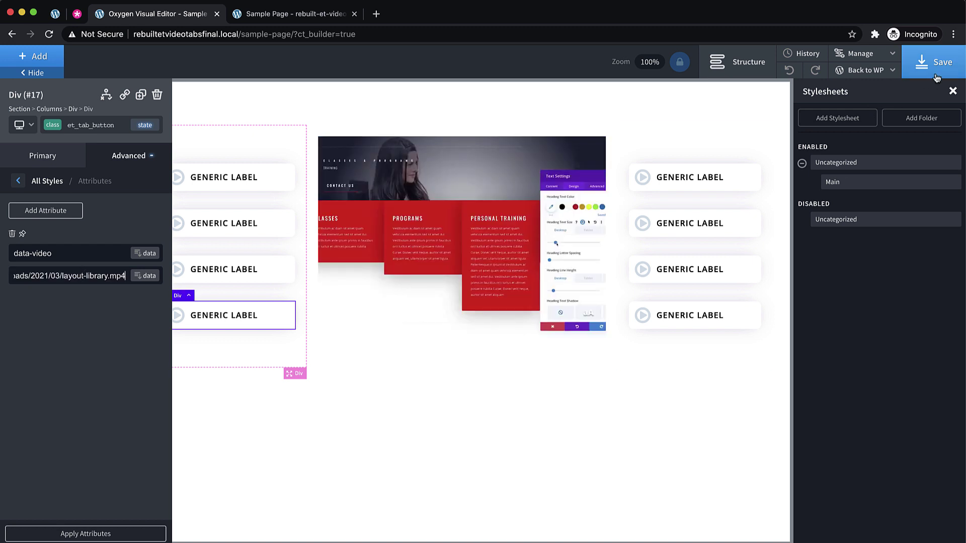
click(936, 73)
Reload the front-end page and test that the second label swaps the video.
click(272, 7)
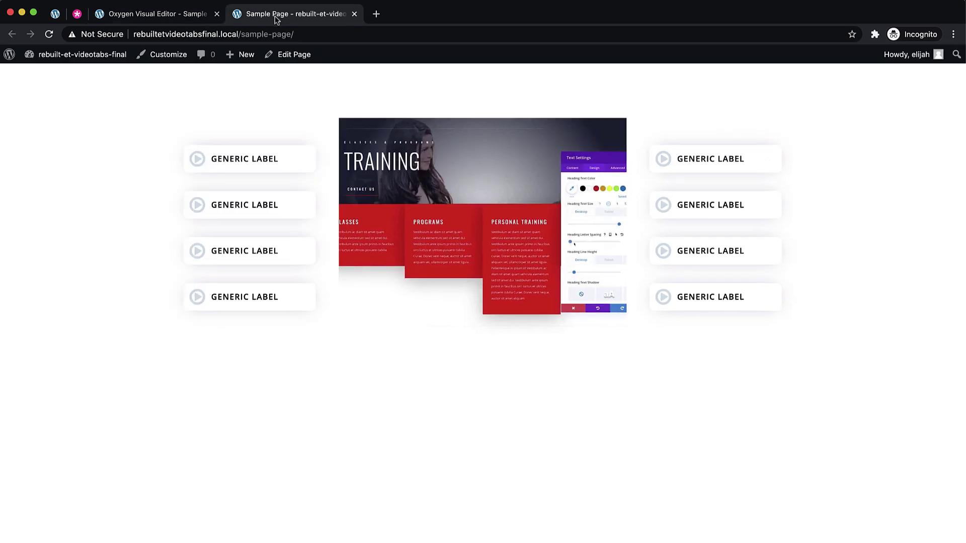
click(49, 33)
mouse_move(58, 52)
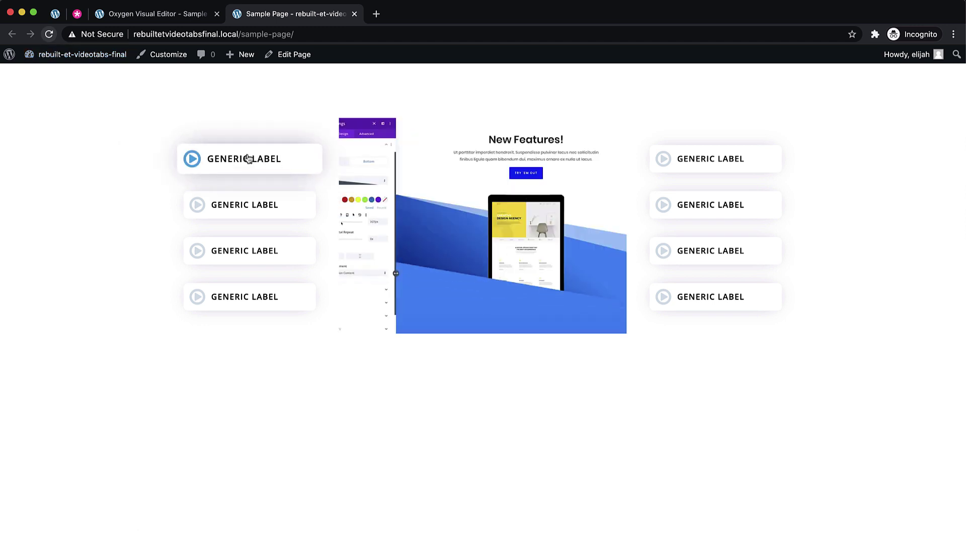
click(284, 205)
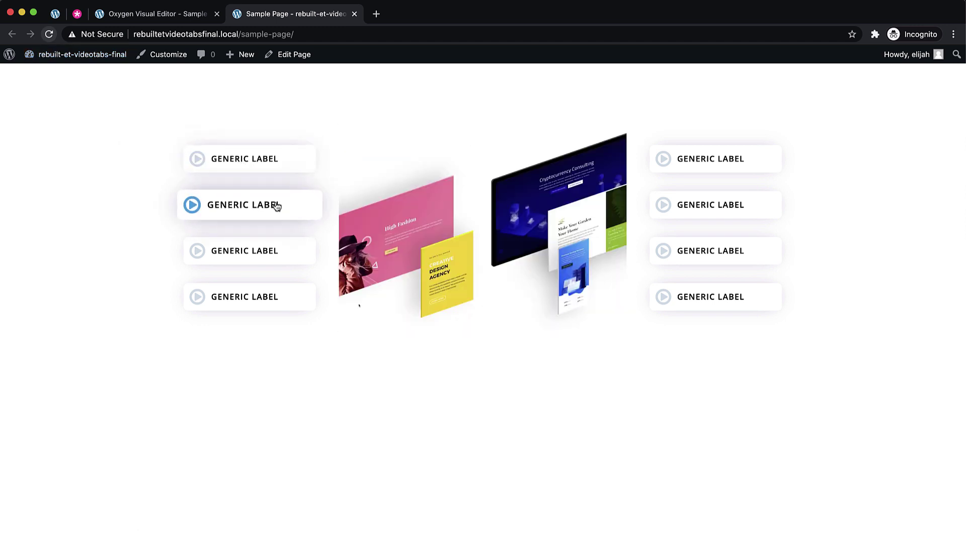
Read the querySelector errors in the DevTools Console, then close DevTools.
right_click(141, 225)
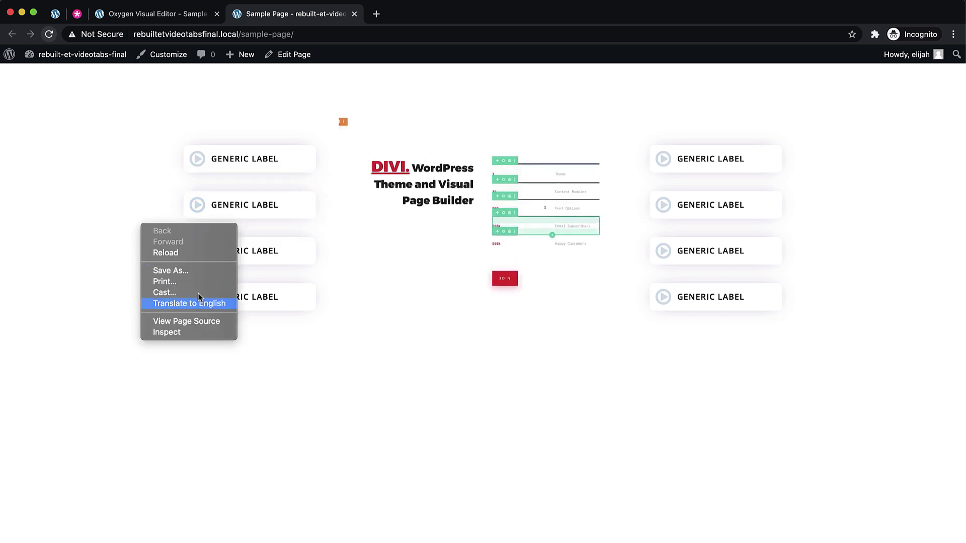
click(189, 332)
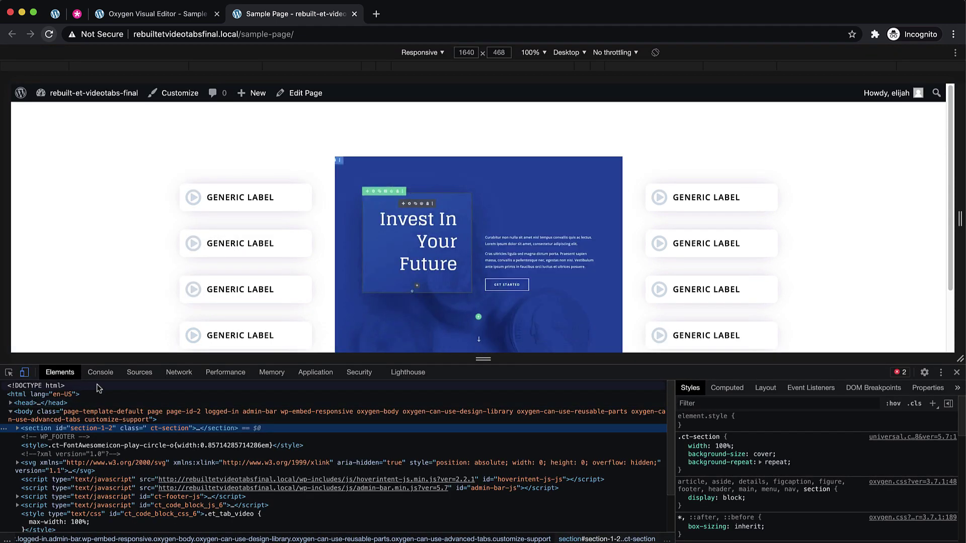
click(100, 372)
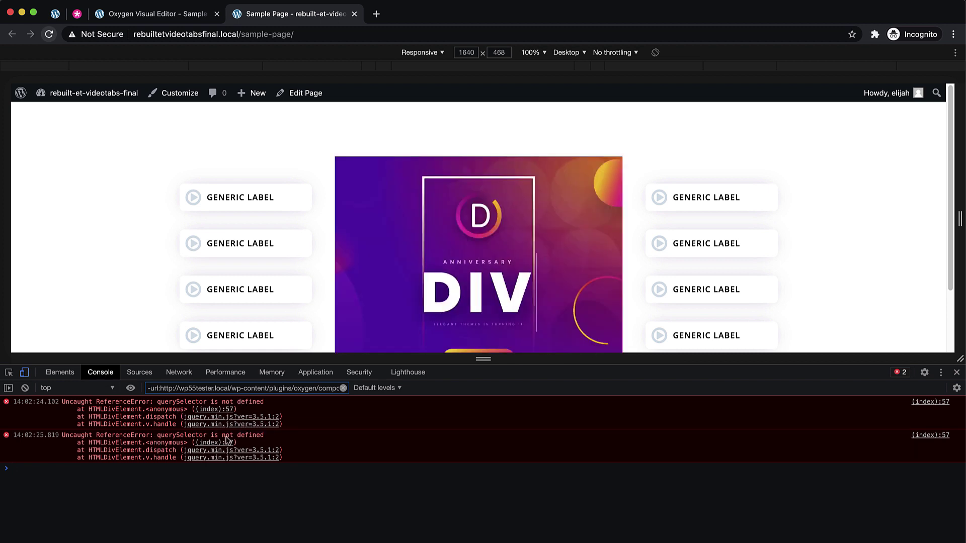
click(956, 372)
Insert 'document.' before querySelector on line 3 of the code block's JavaScript.
click(177, 17)
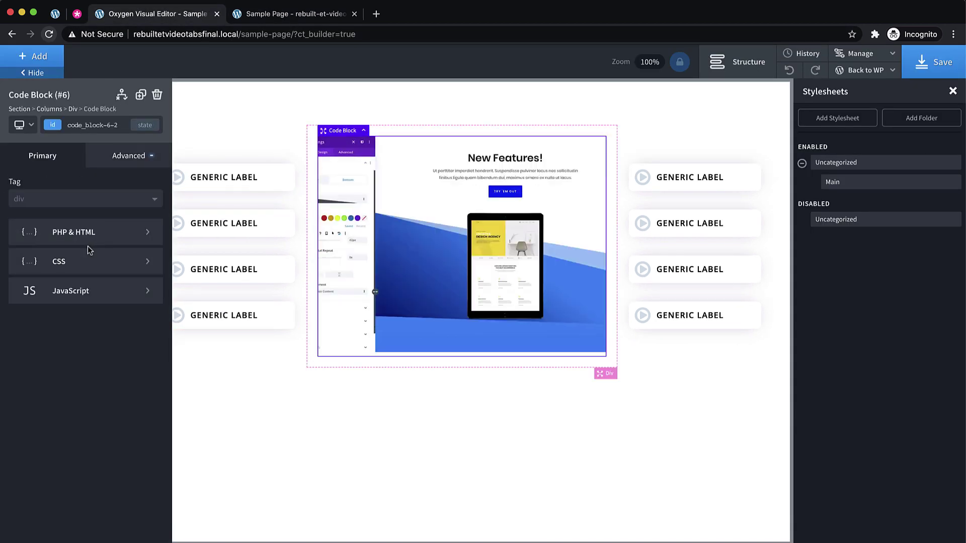
click(83, 297)
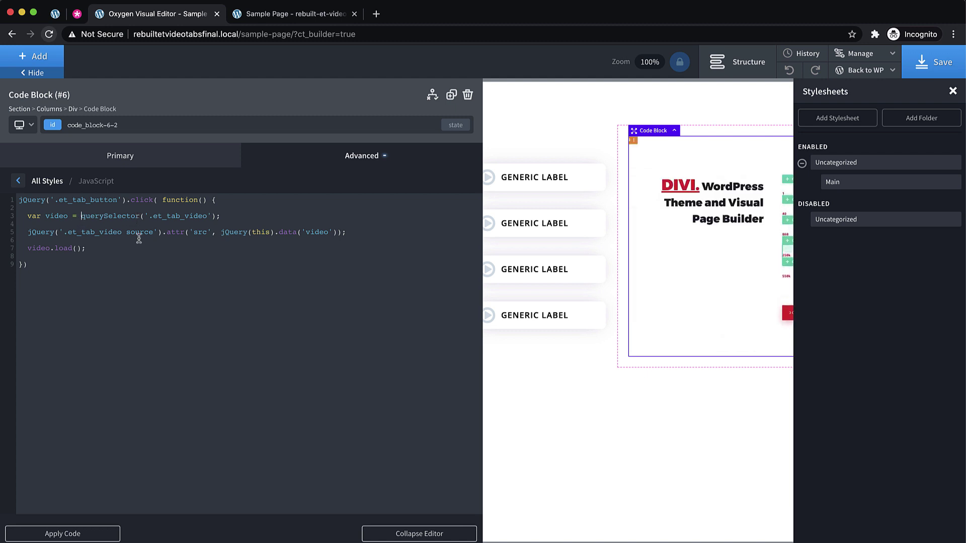
text(document.)
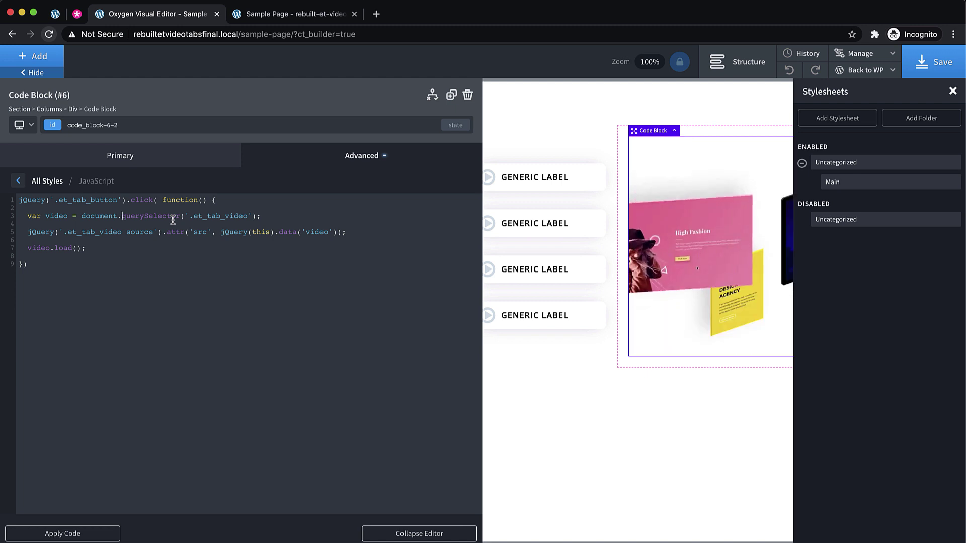
Trace the Console's querySelector error to line 57 in Sources, then return to Oxygen.
click(301, 13)
right_click(280, 343)
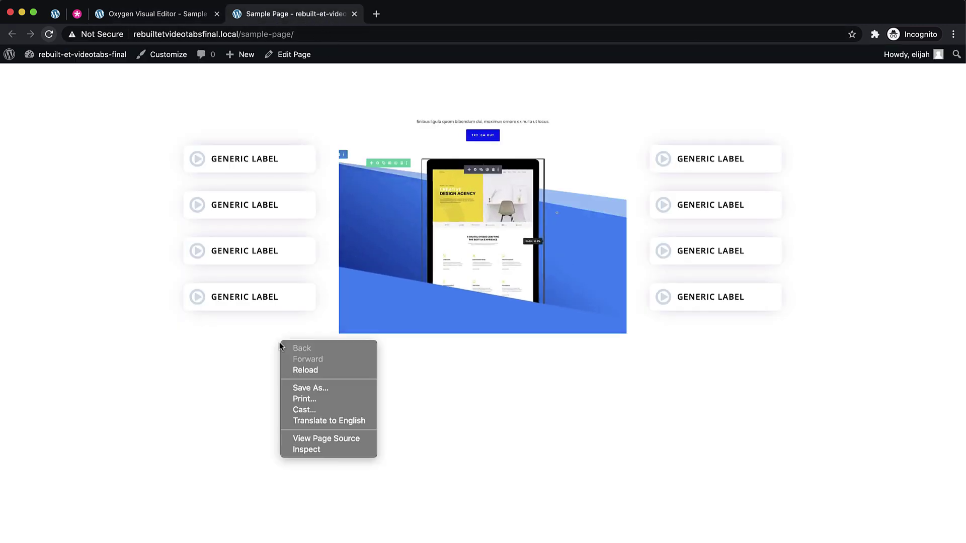
click(308, 447)
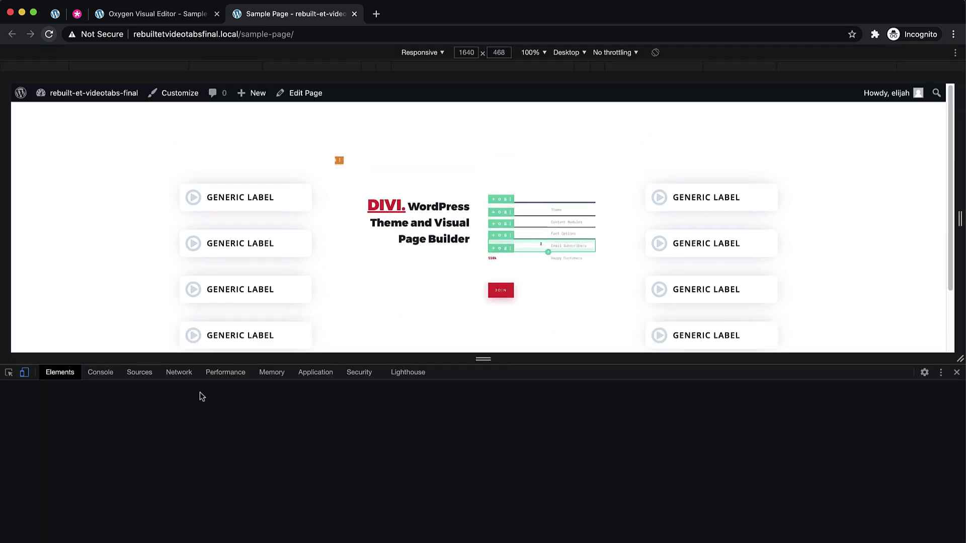
click(100, 372)
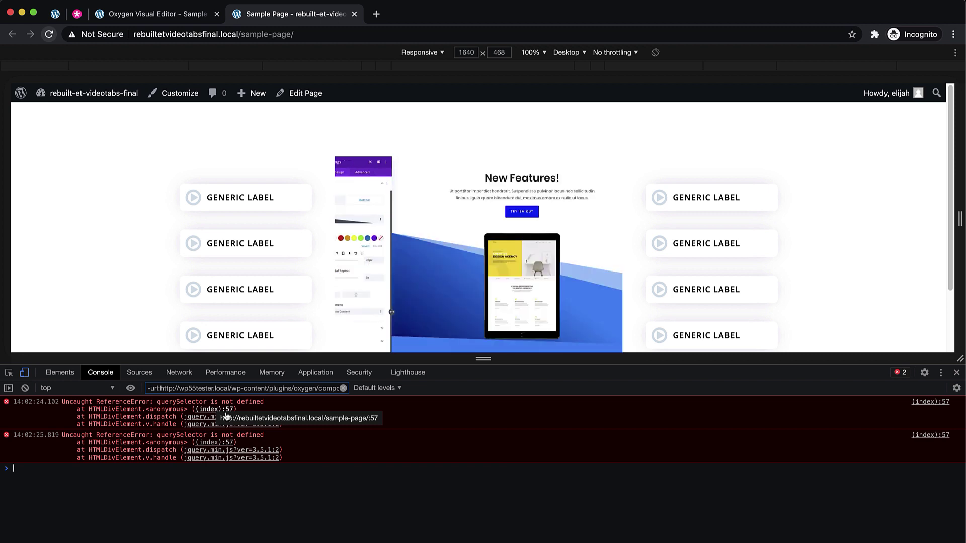
click(225, 416)
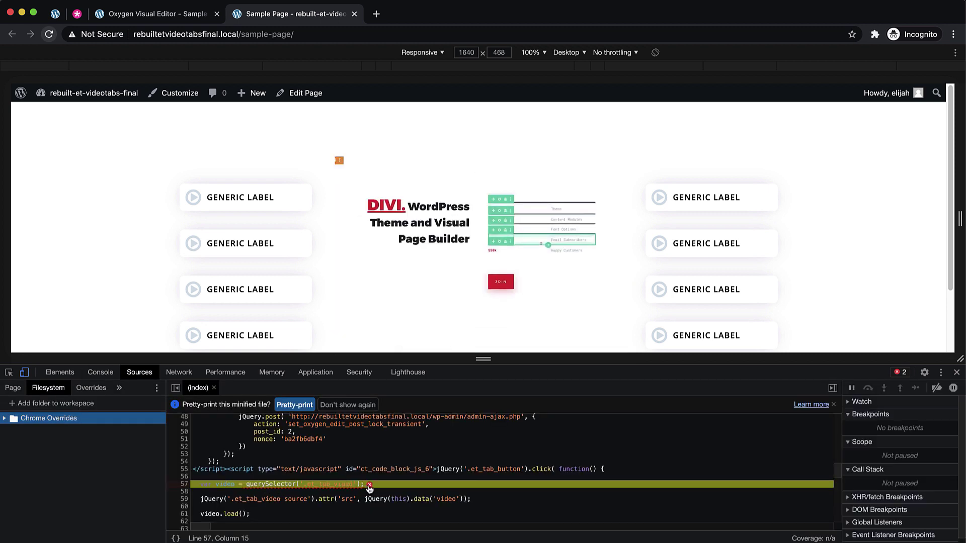
mouse_move(370, 486)
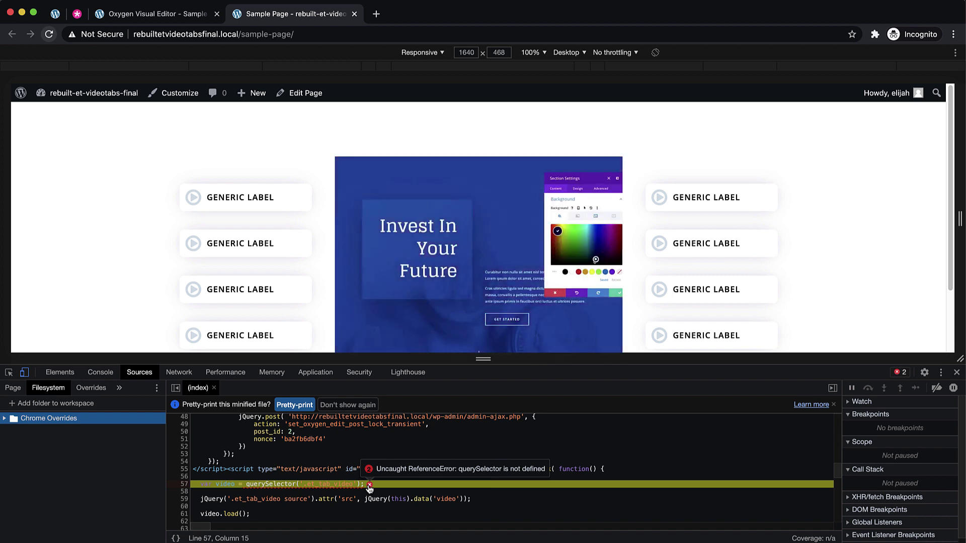
click(153, 15)
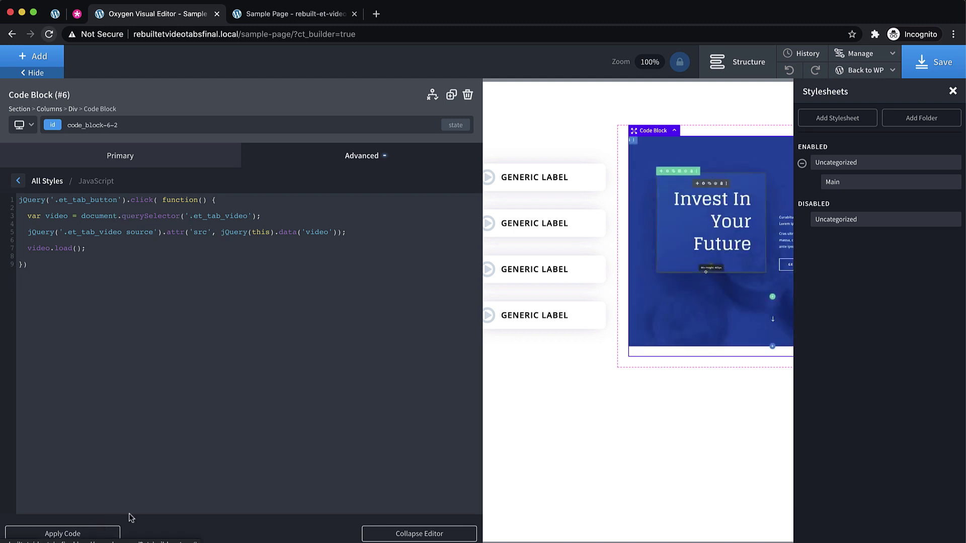
Save the fixed script and reload the Sample Page, confirming the Console shows no errors.
key(ctrl+s)
click(295, 15)
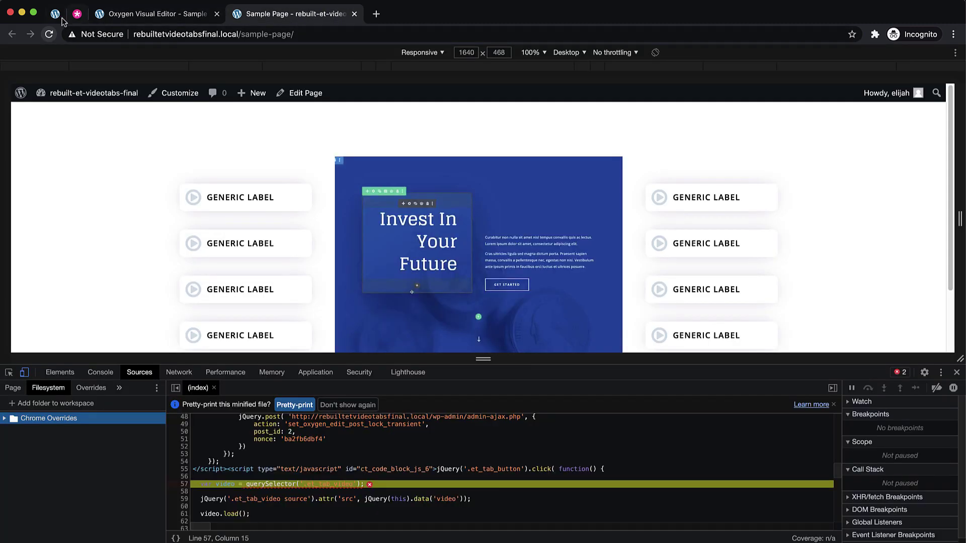
click(49, 34)
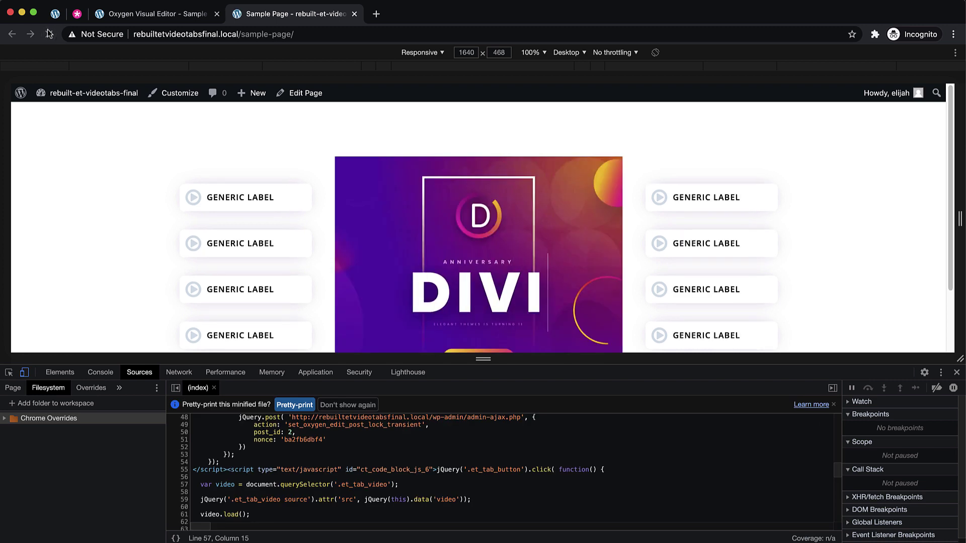
click(100, 372)
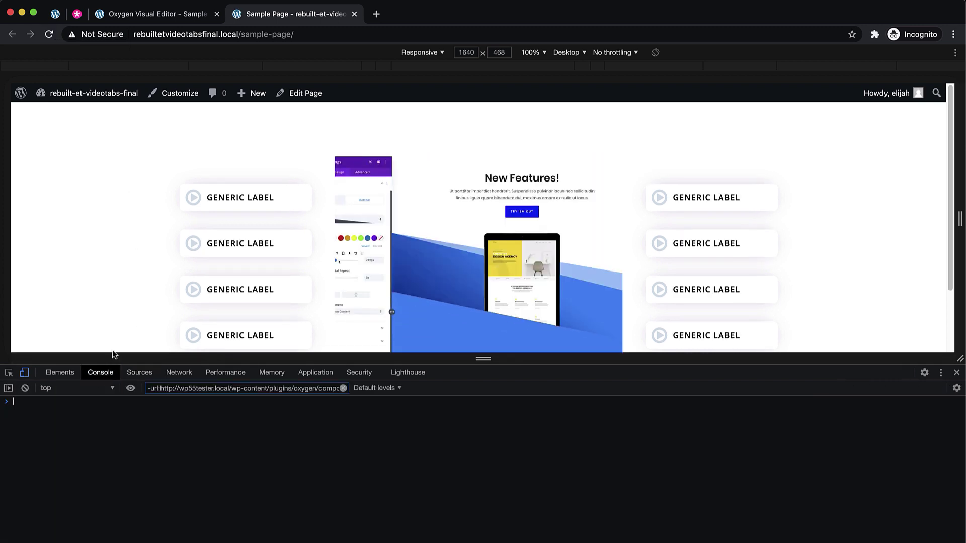
Click the first three left labels to verify each swaps the video, then close DevTools.
click(282, 205)
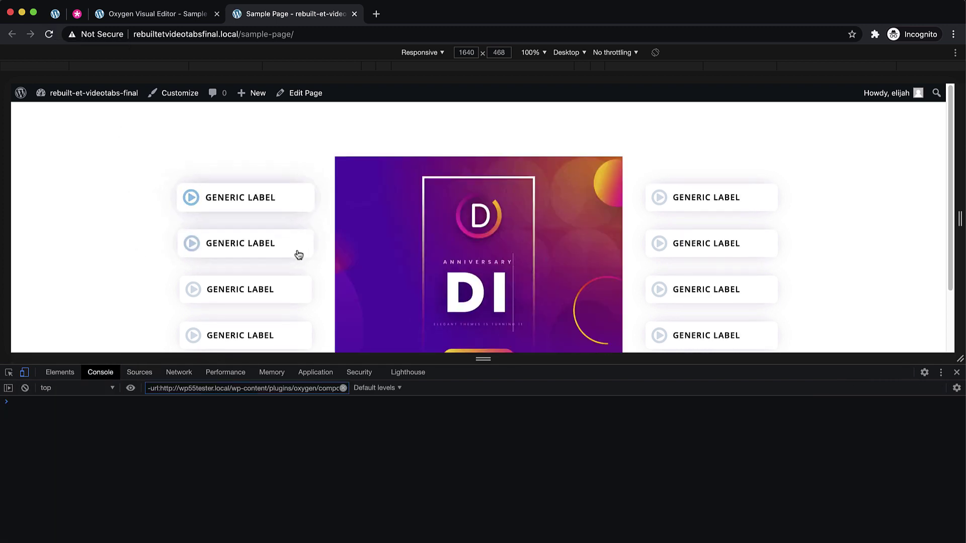
click(282, 255)
click(263, 291)
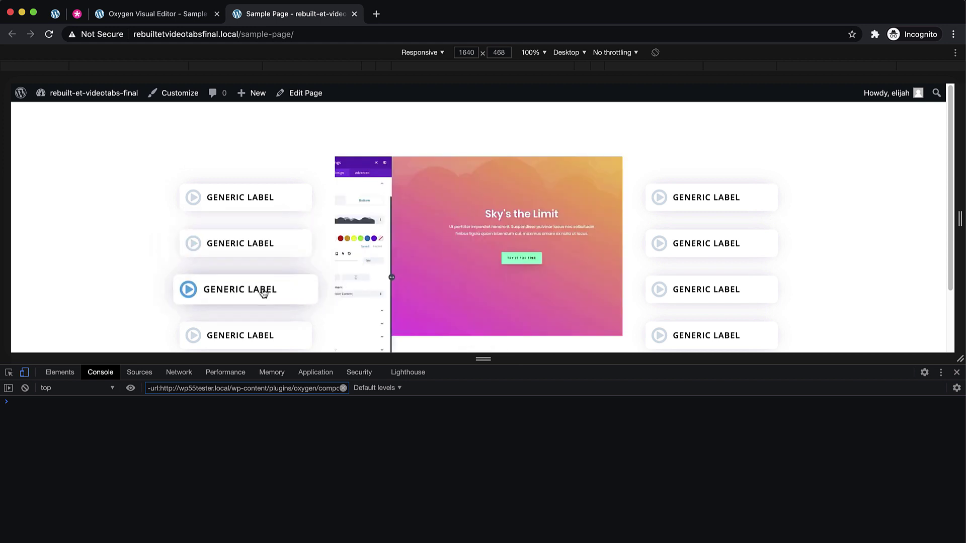
click(956, 372)
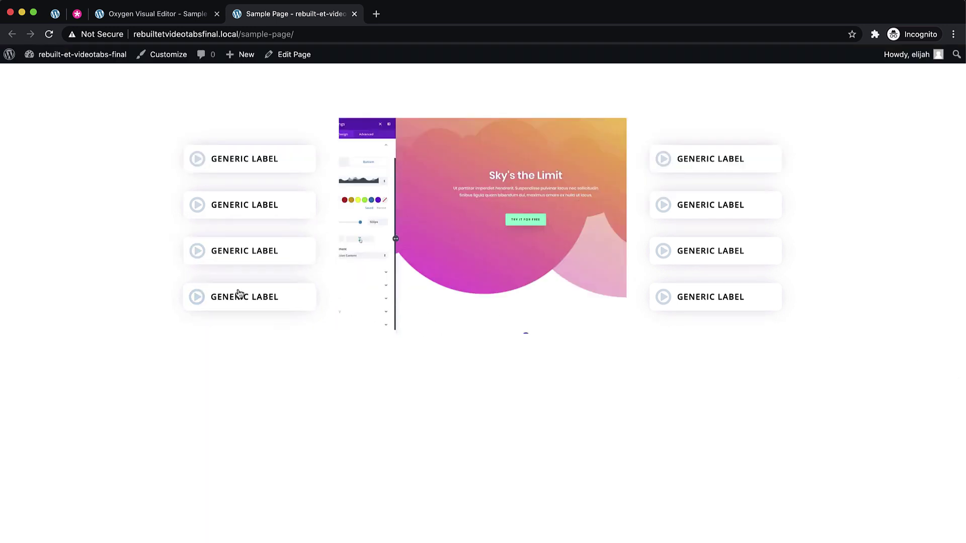
Click all four left and right GENERIC LABEL buttons, watching the central video change.
click(252, 298)
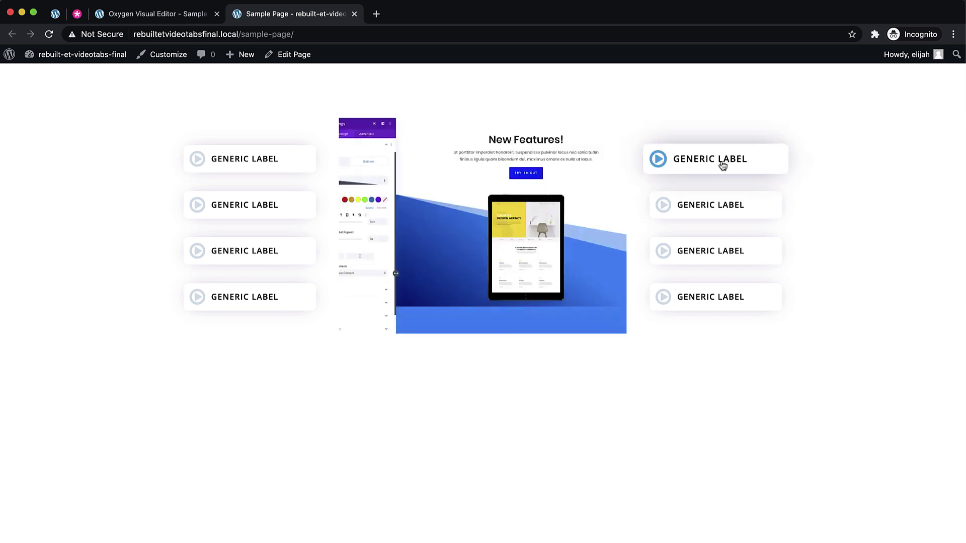
click(717, 200)
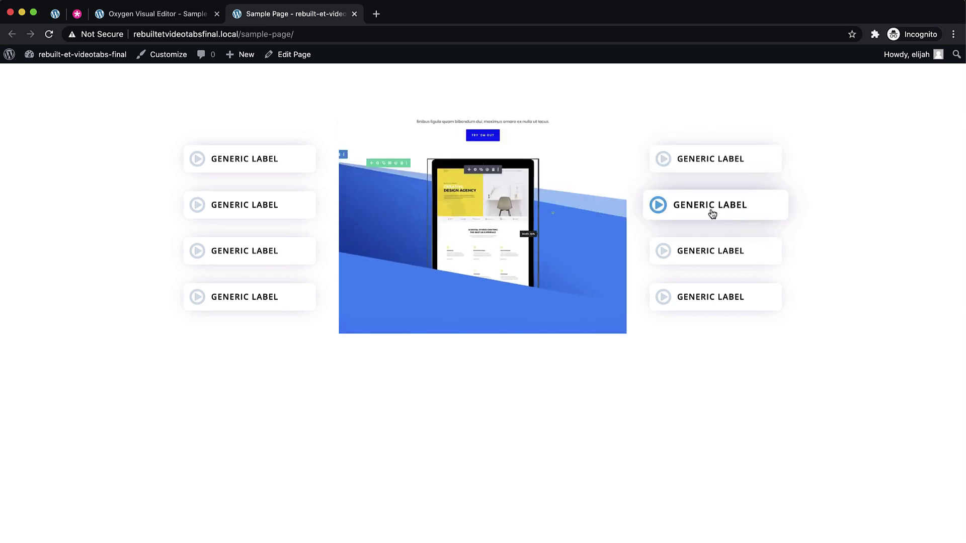
click(711, 253)
click(713, 300)
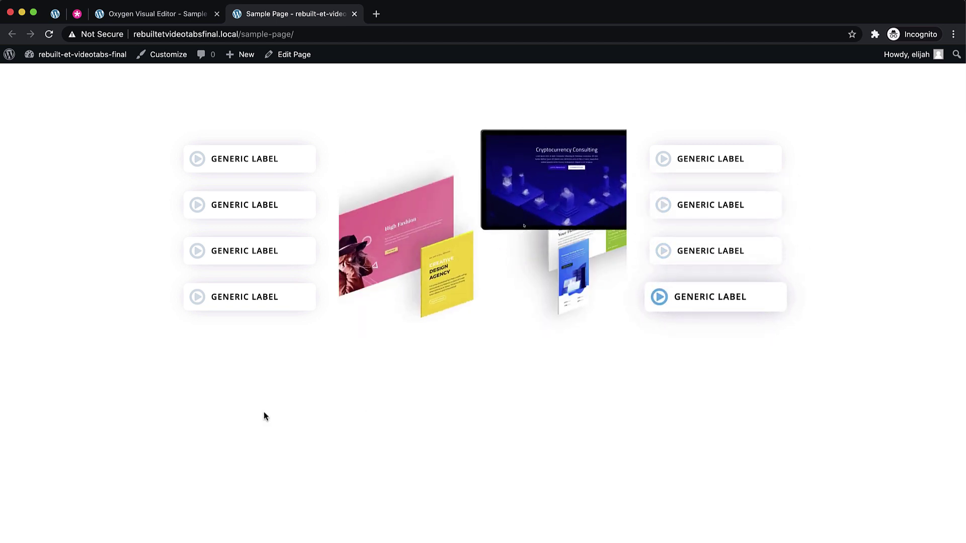
click(265, 300)
click(706, 169)
click(708, 206)
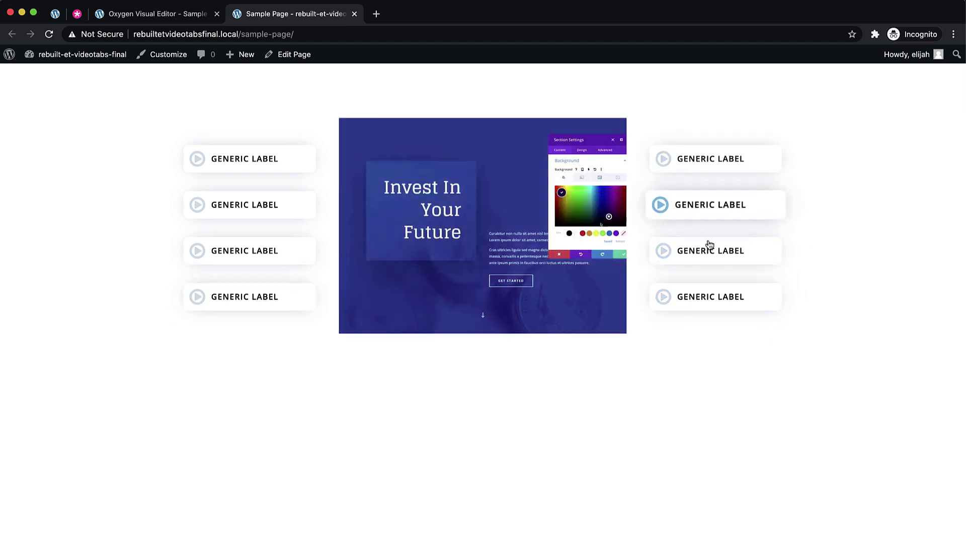
click(263, 250)
click(271, 211)
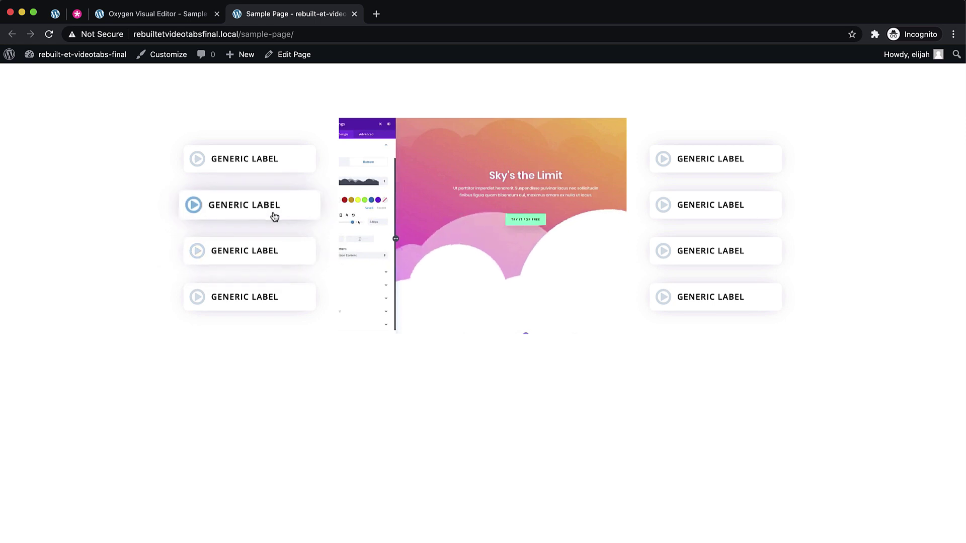
click(280, 160)
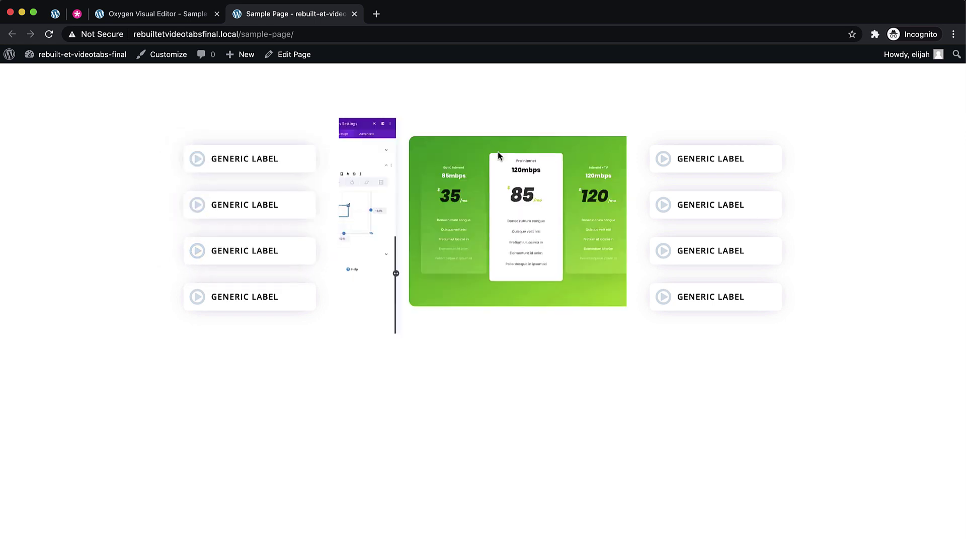